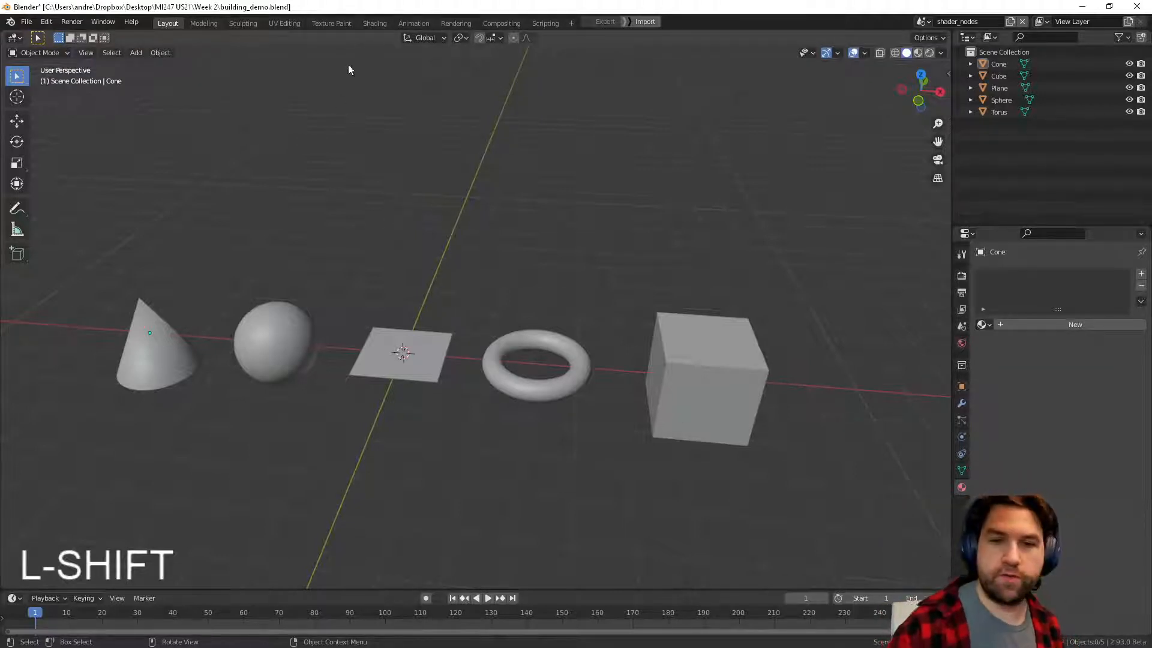
- Switch to the Shading workspace and view the row of five primitives from the front
click(377, 24)
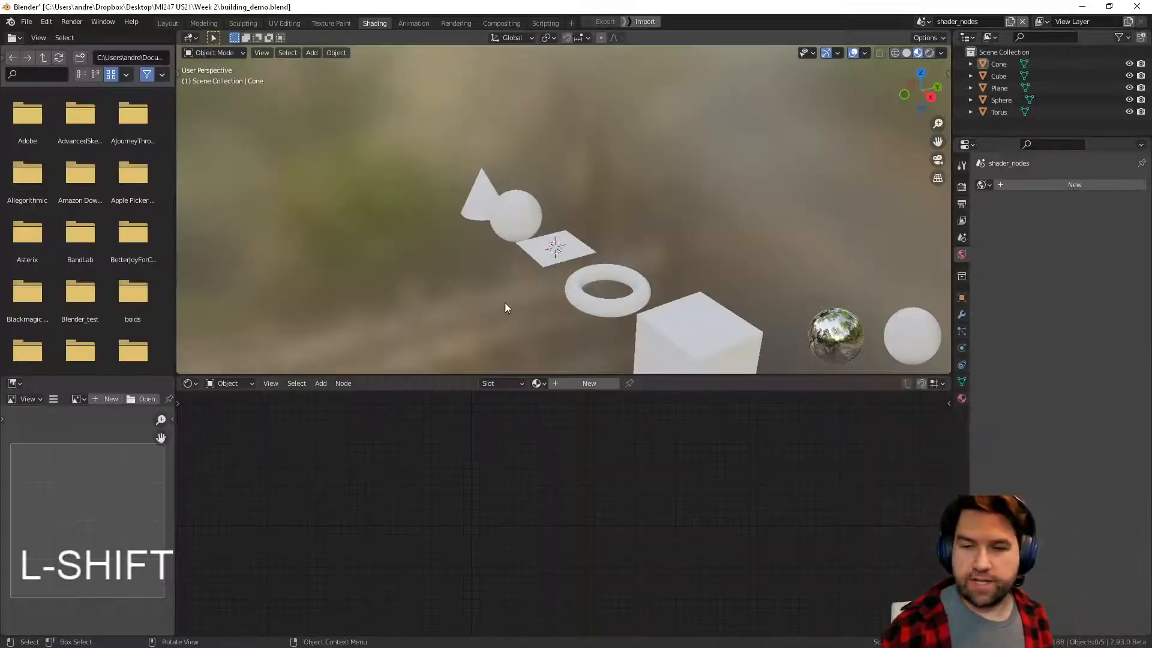
middle_drag(506, 308, 606, 291)
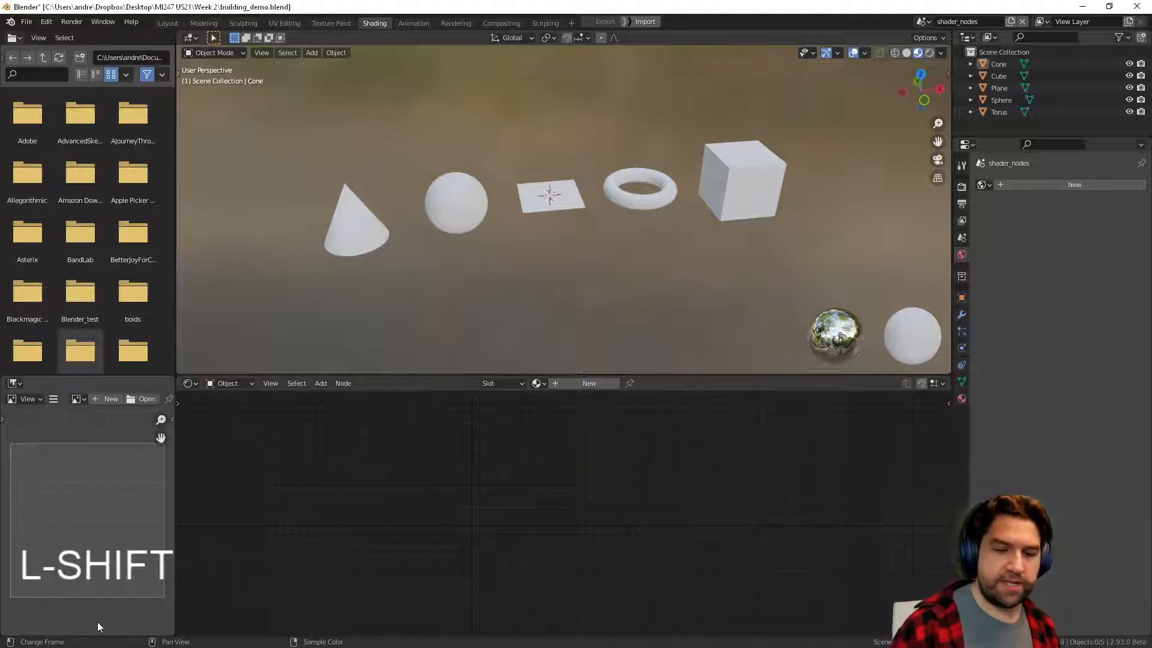
click(76, 399)
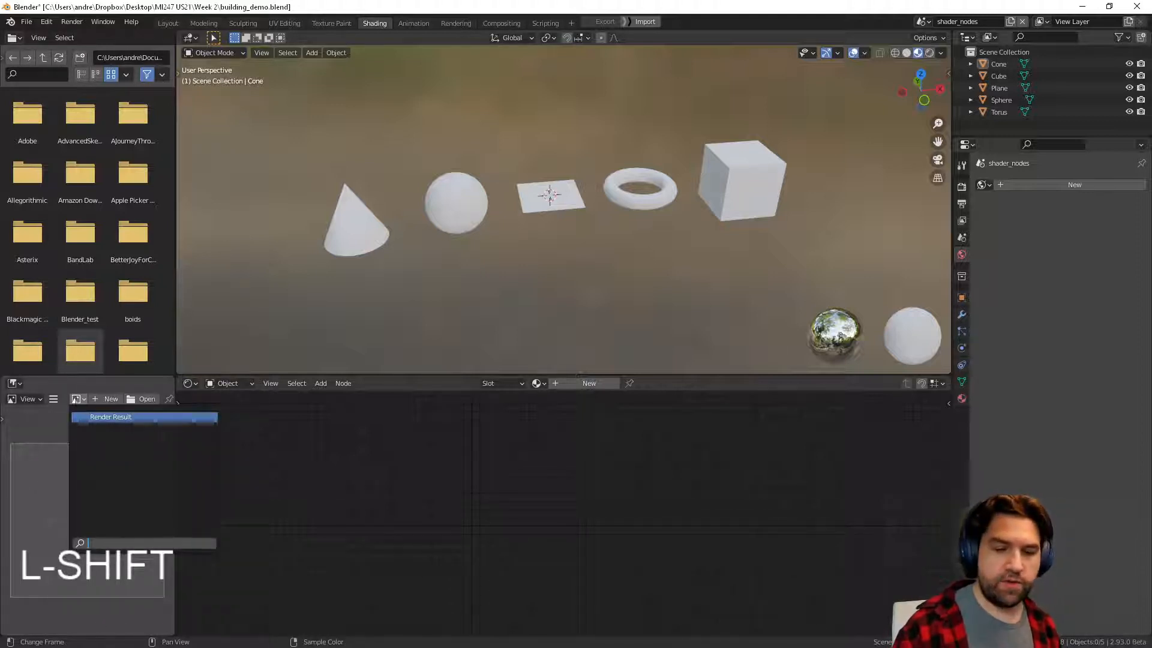
click(77, 400)
click(80, 401)
click(78, 397)
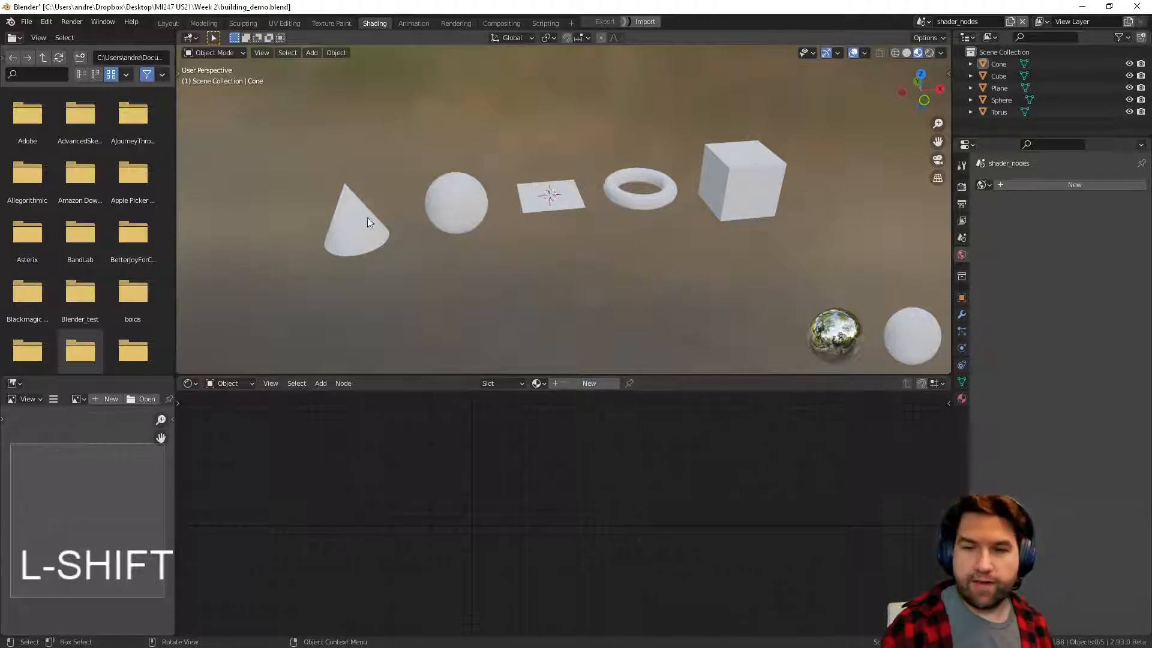
- Compare the objects in Solid, Rendered and Material Preview shading, finishing in Material Preview
middle_drag(640, 273, 764, 224)
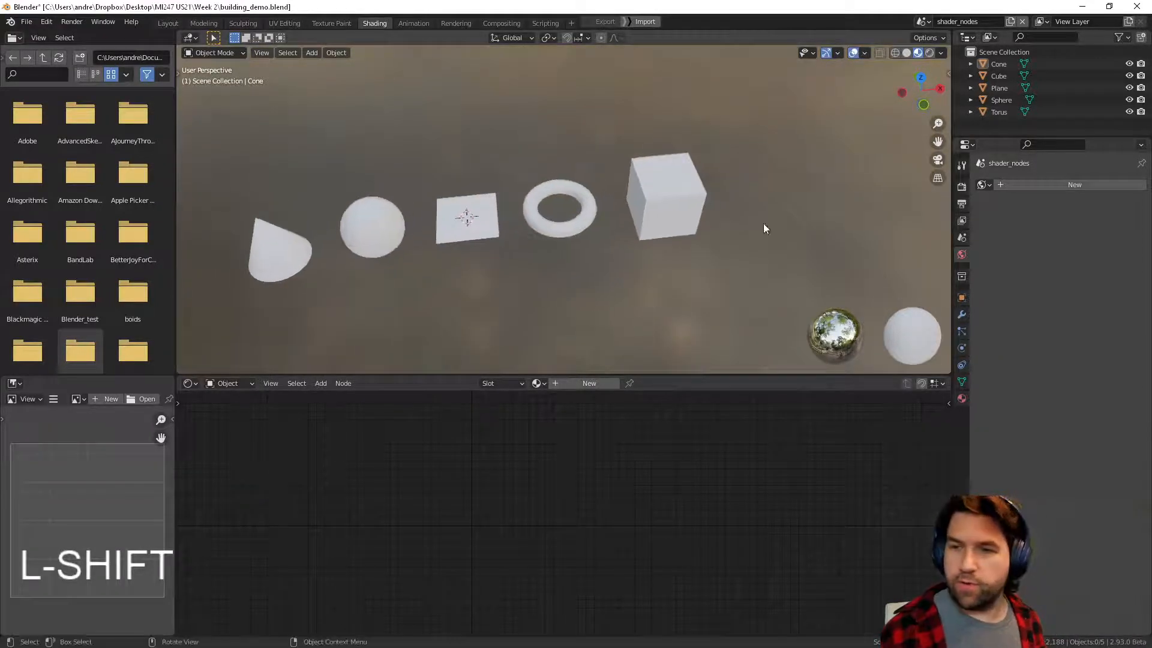
click(905, 52)
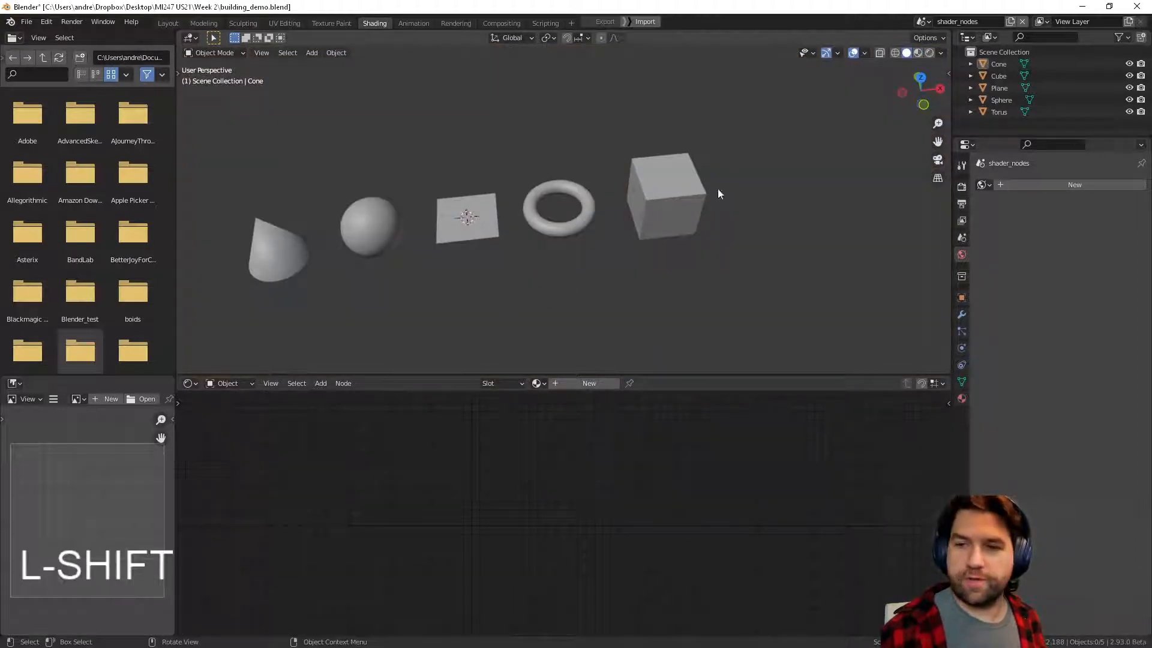
click(917, 53)
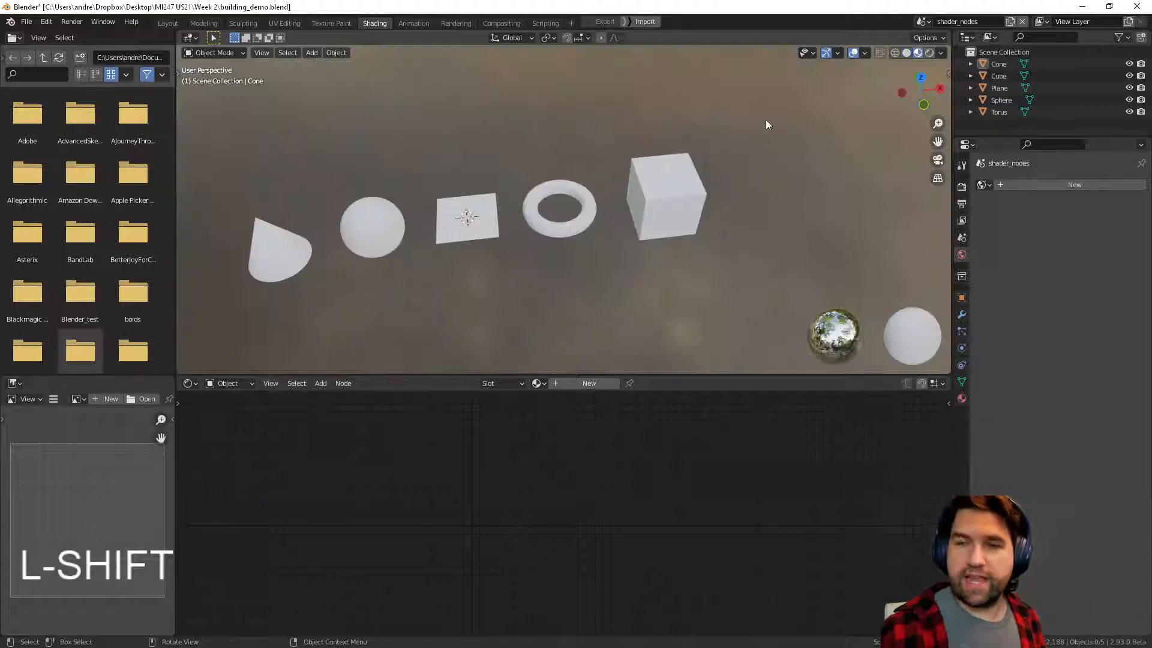
shift+middle_drag(532, 294, 561, 295)
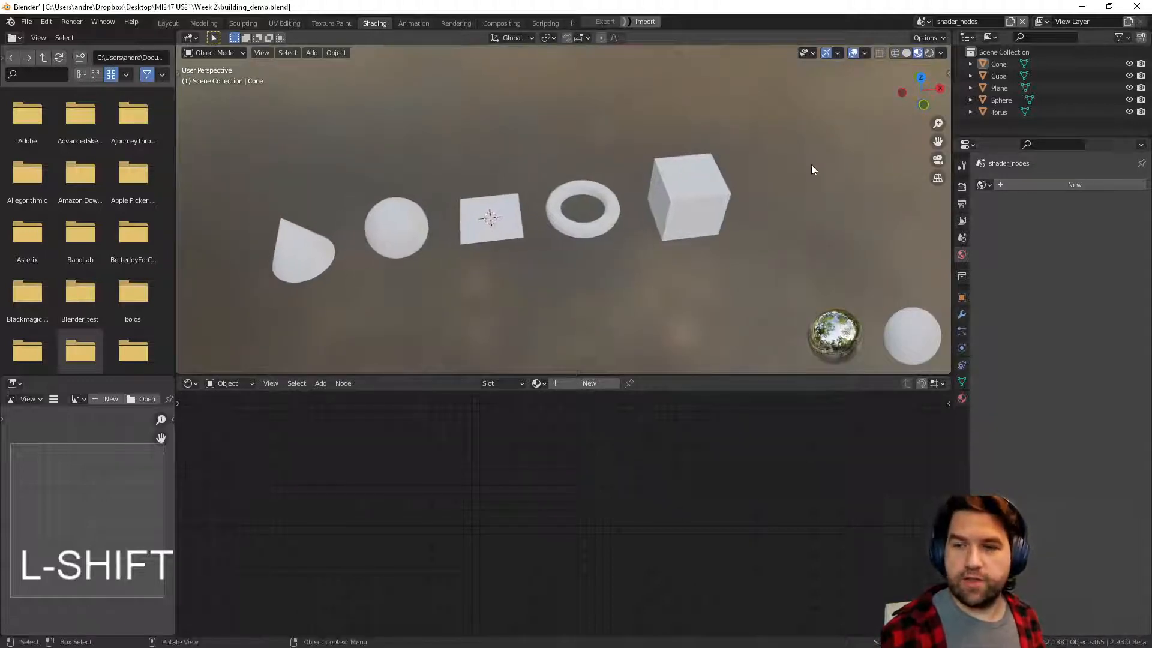
click(931, 53)
click(918, 53)
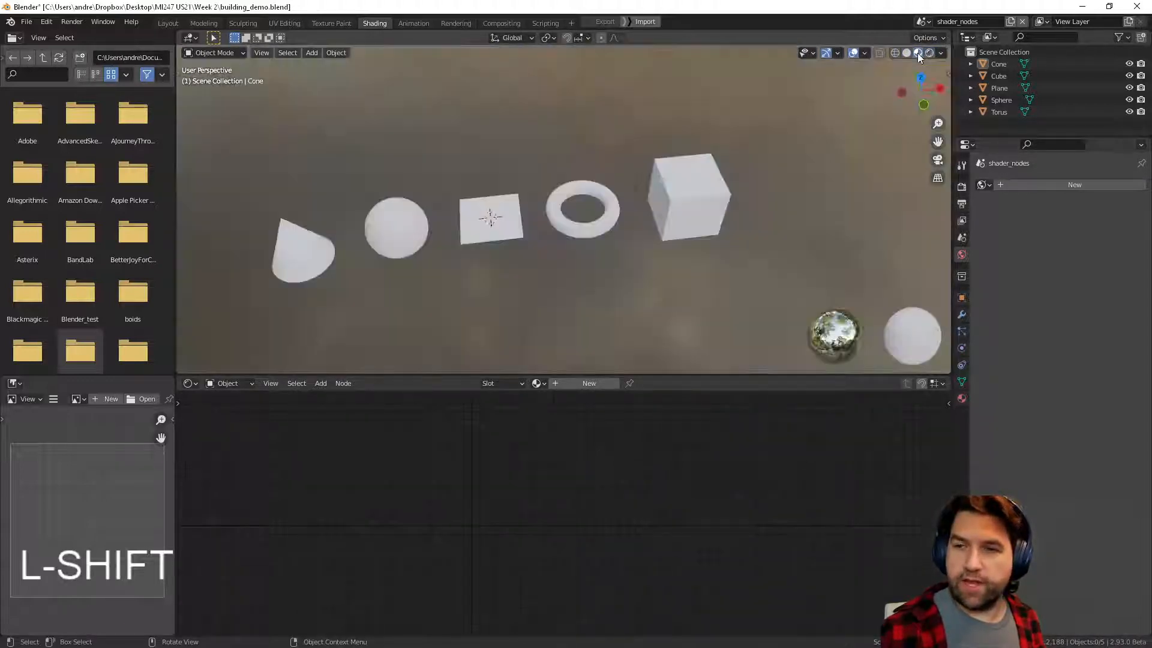
shift+middle_drag(557, 300, 567, 304)
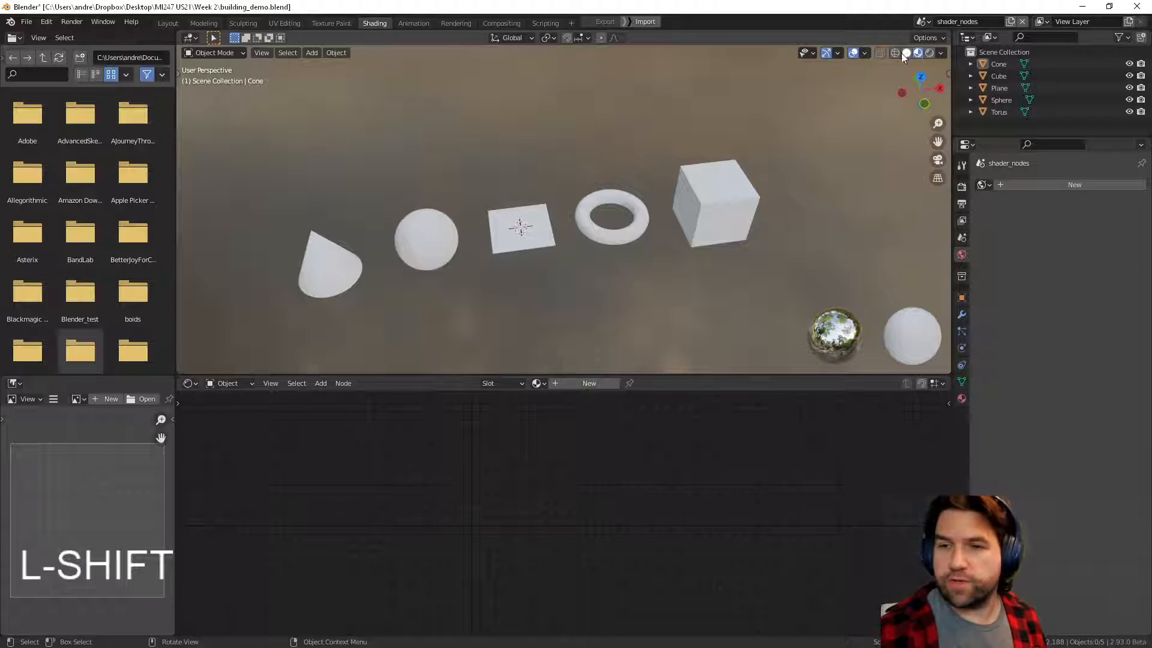
- Select the plane, show its material properties and create a new material for it
click(692, 243)
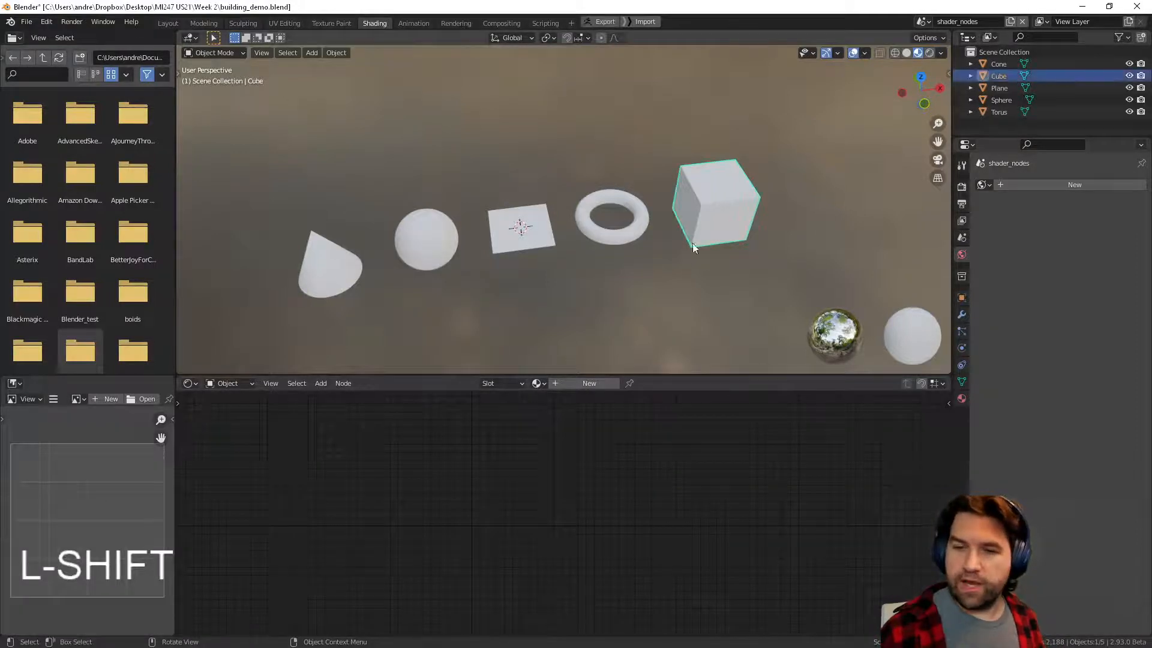
click(623, 241)
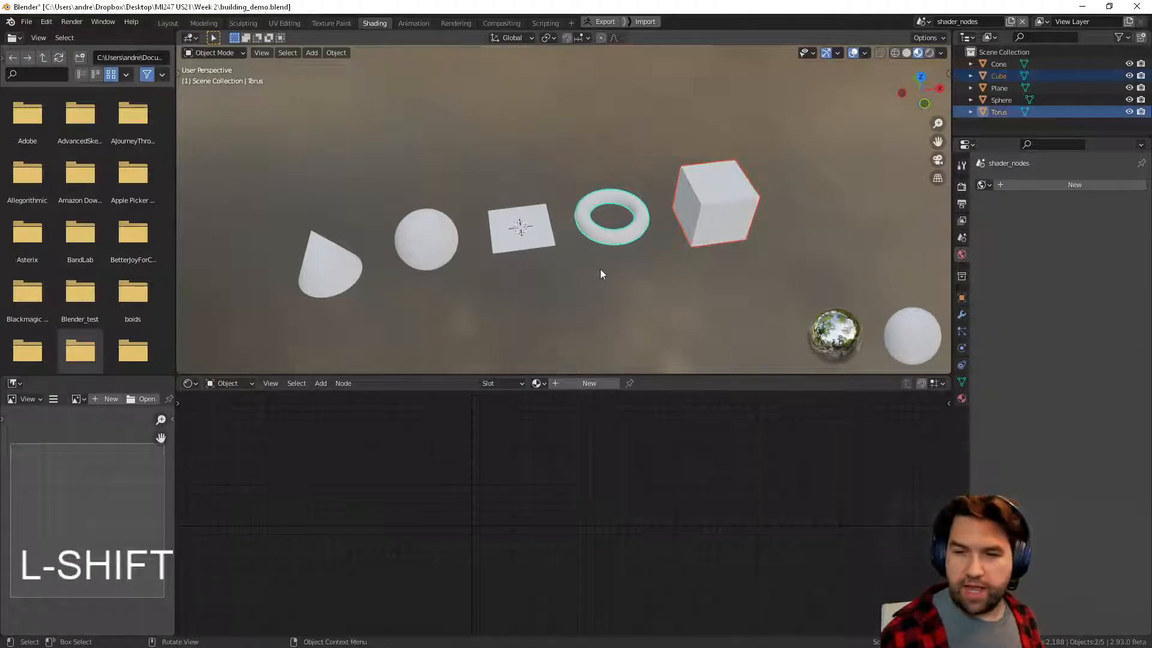
click(537, 242)
shift+middle_drag(619, 301, 602, 260)
shift+middle_drag(603, 261, 632, 304)
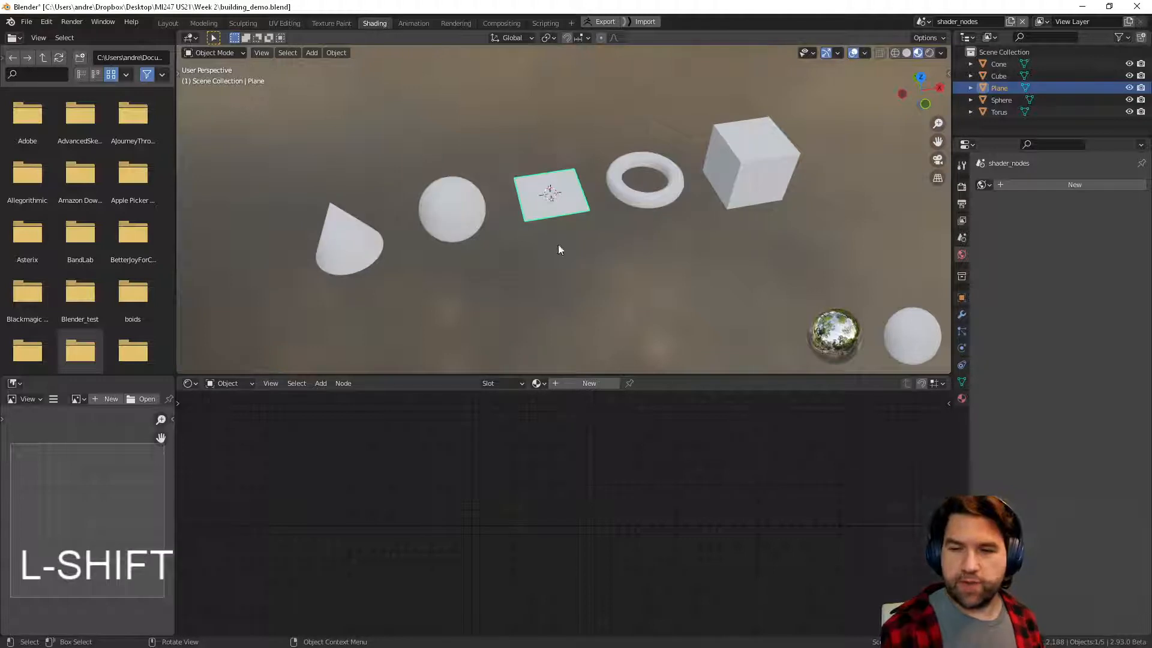
click(963, 398)
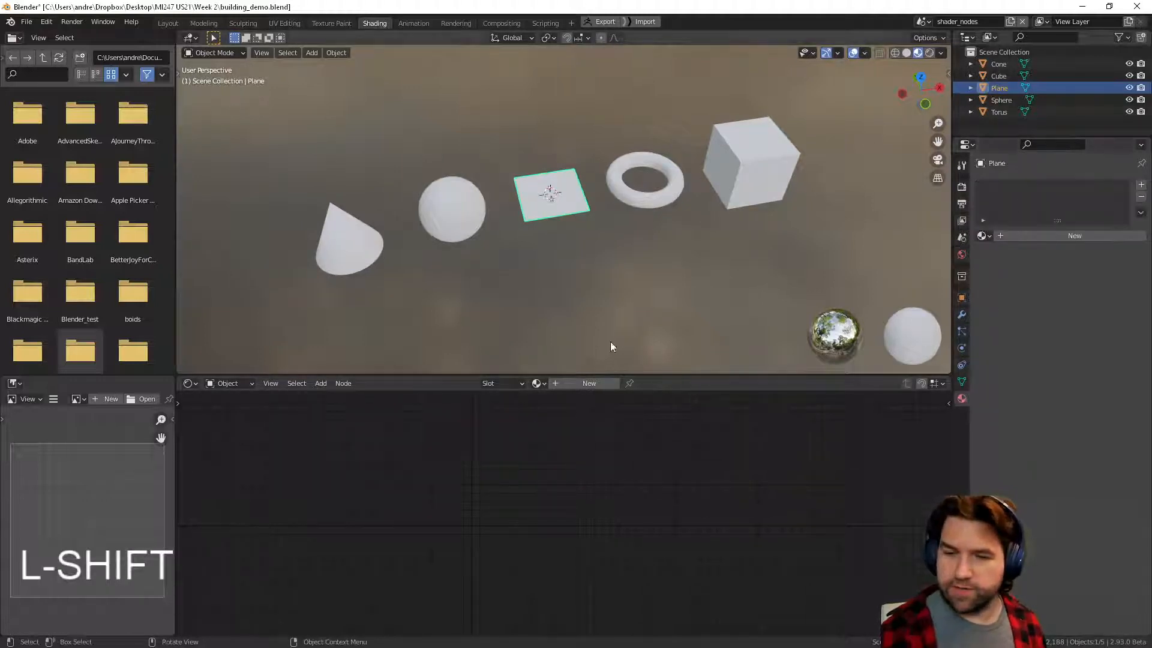
click(524, 383)
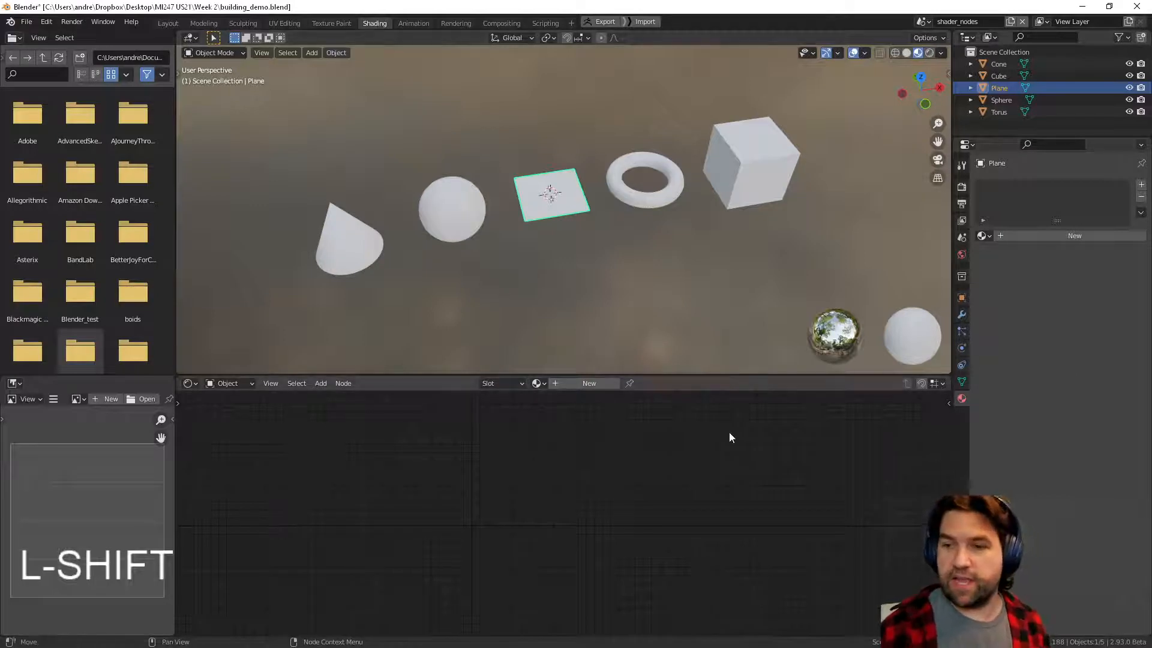
click(577, 383)
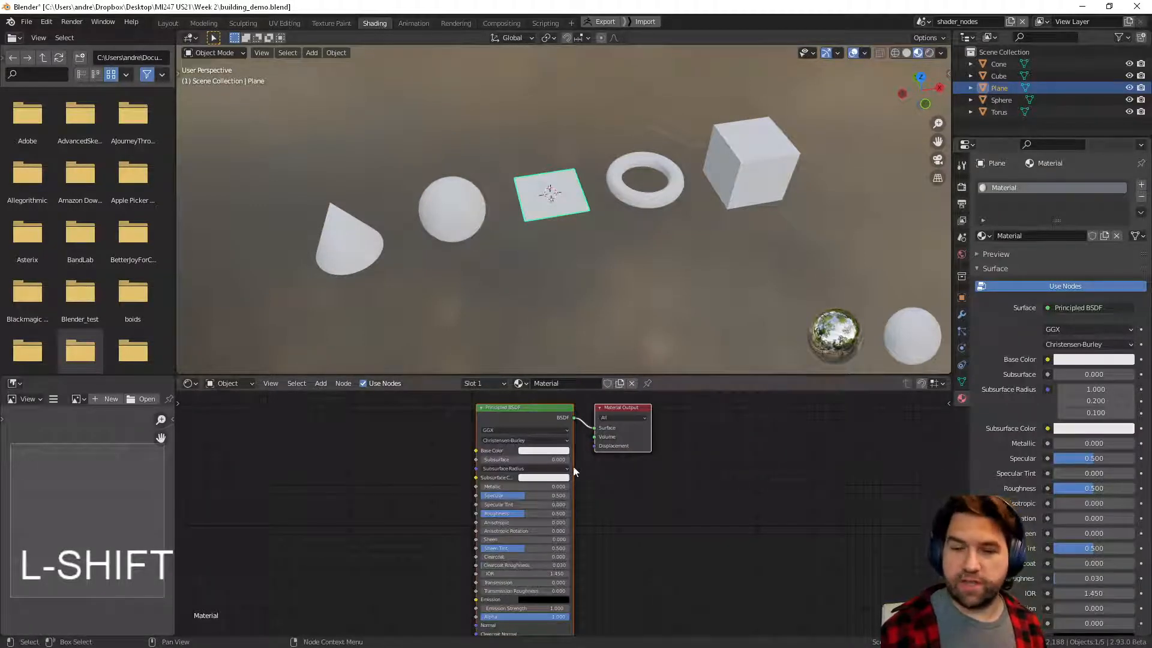
- Rename the plane's new material to demo__MAT
click(570, 383)
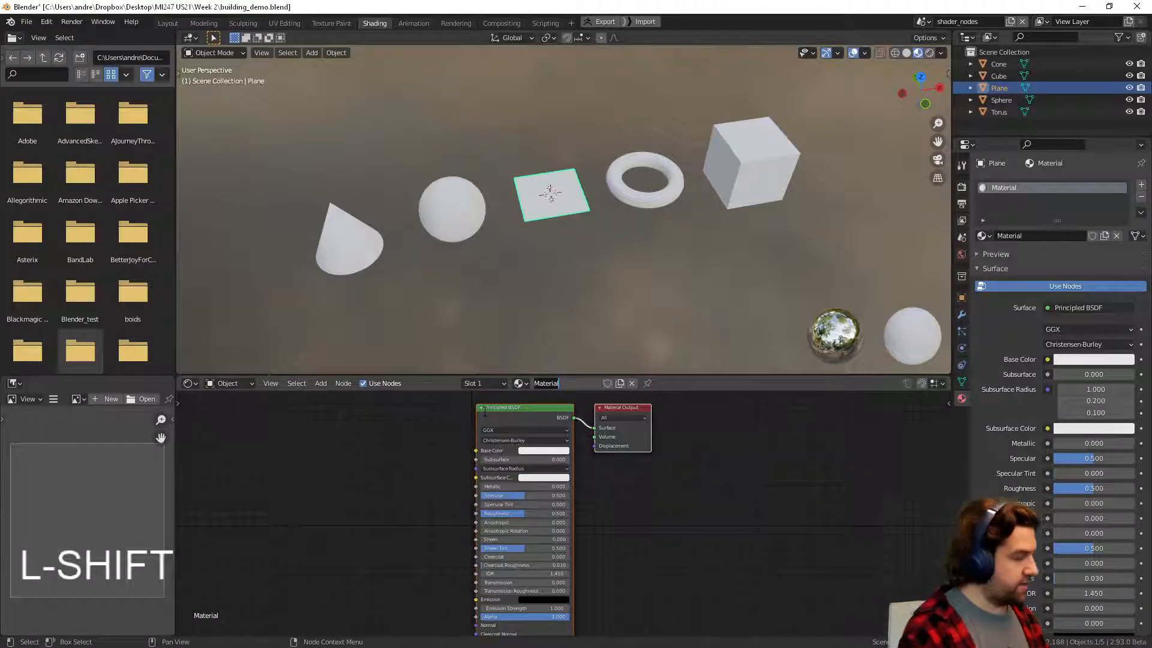
text(demo__)
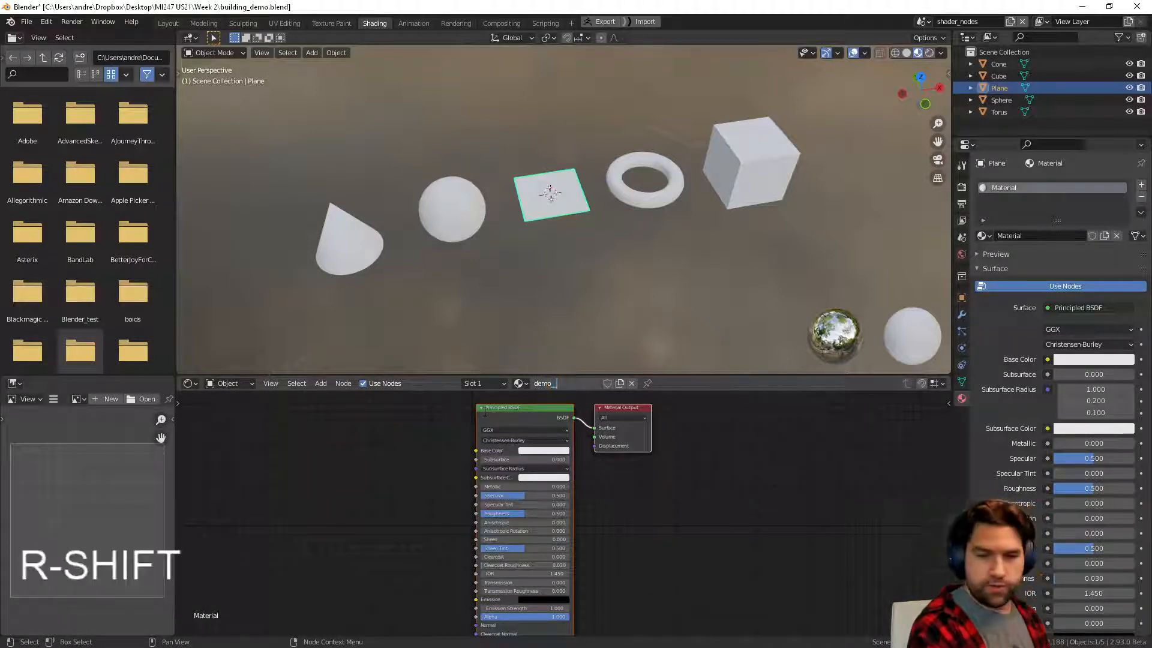
text(MAT)
key(Return)
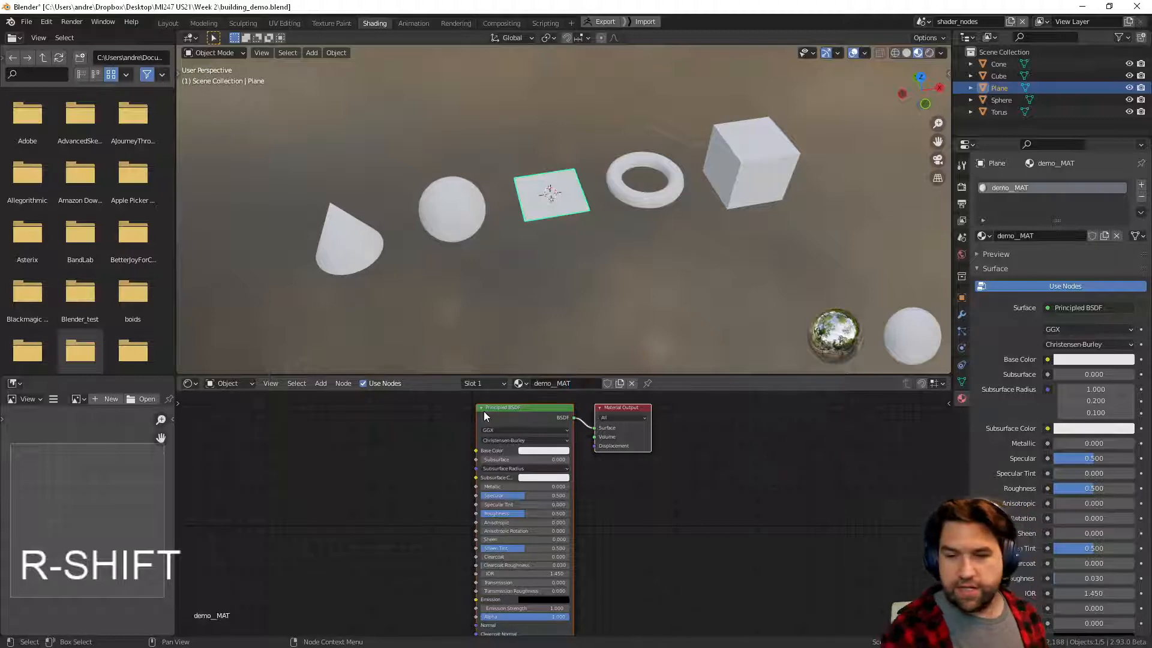
- Assign the existing demo__MAT material to the torus and the cube
click(659, 195)
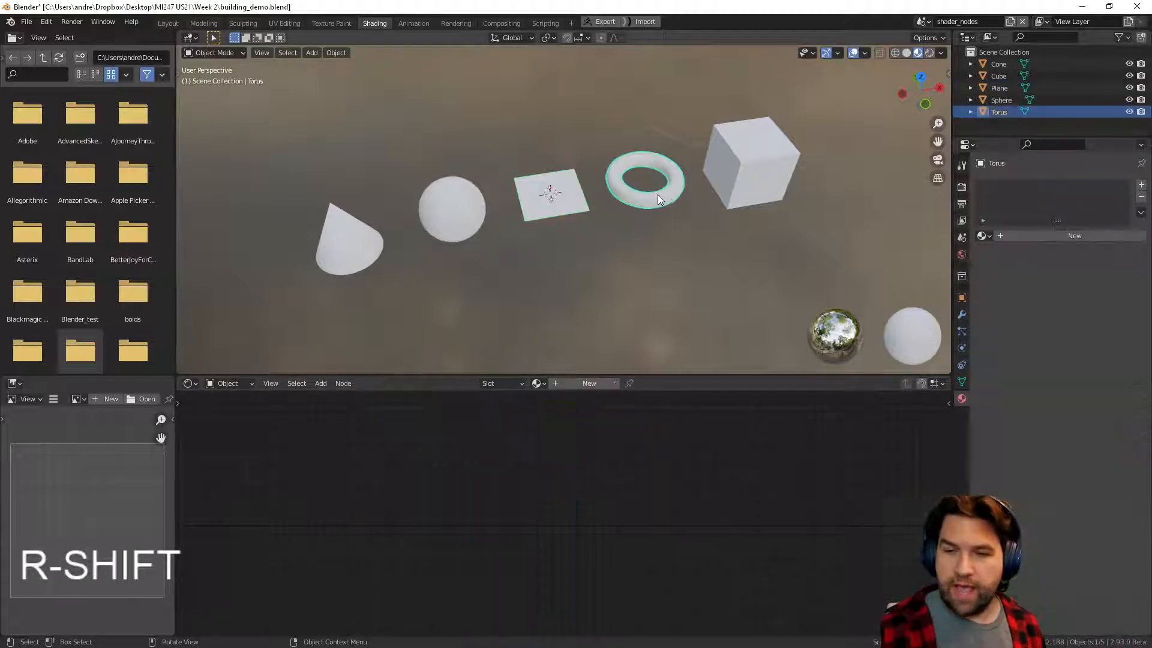
click(982, 236)
click(1011, 253)
click(754, 188)
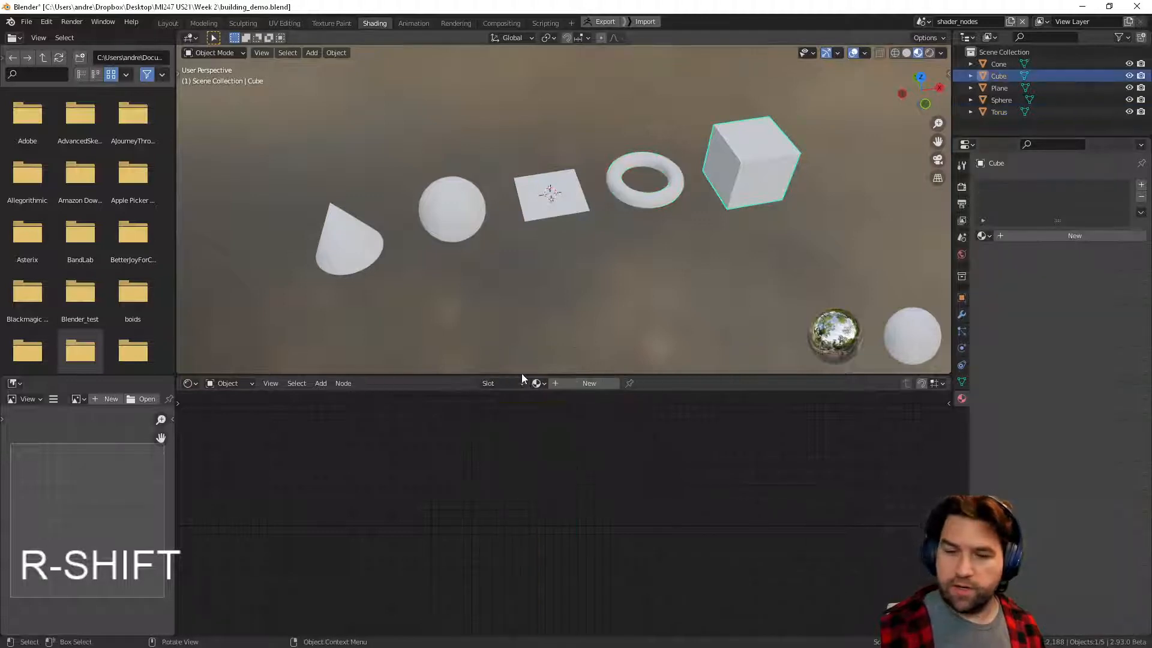
click(542, 385)
click(582, 402)
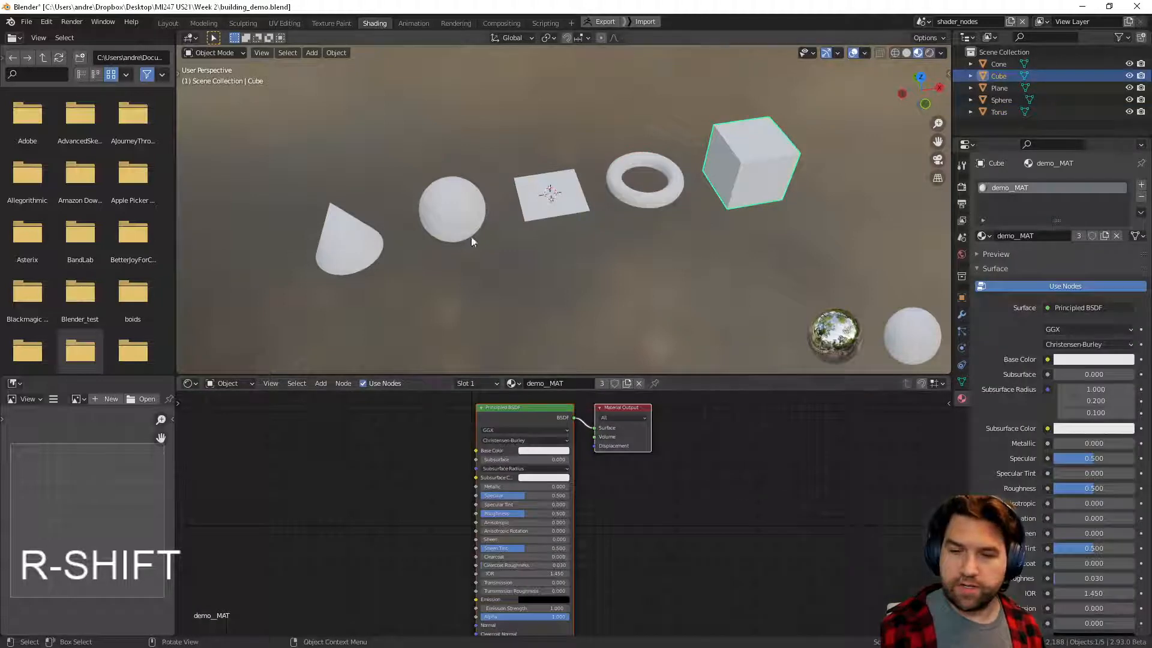
- Assign the existing demo__MAT material to the sphere and the cone
click(467, 232)
click(536, 383)
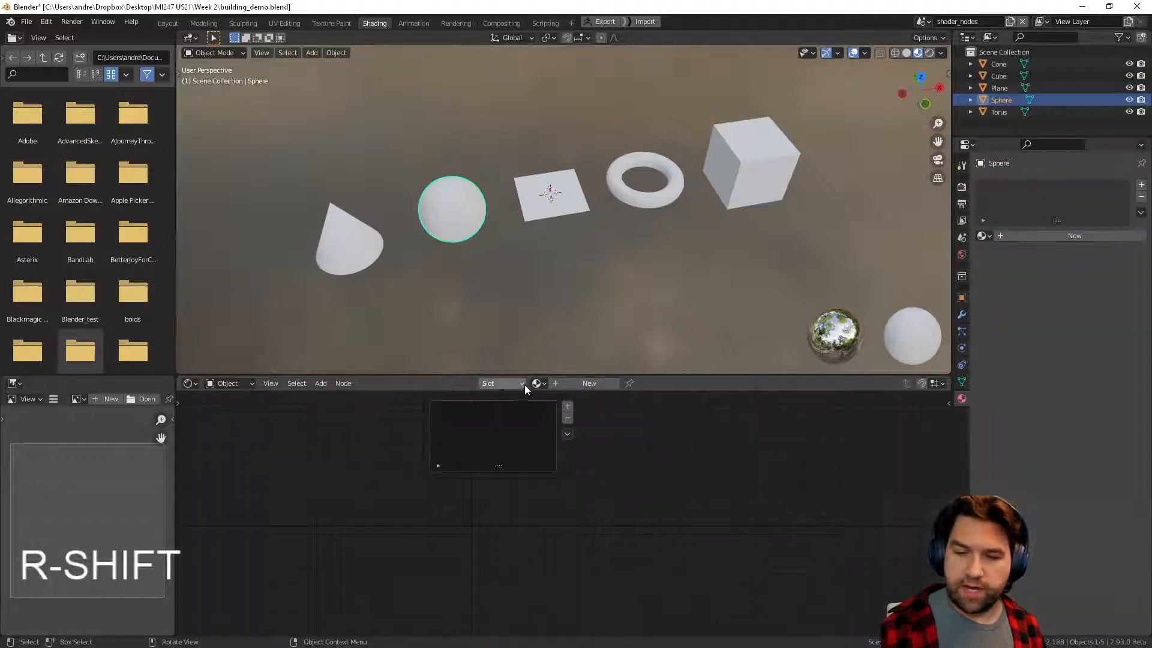
click(522, 408)
click(351, 243)
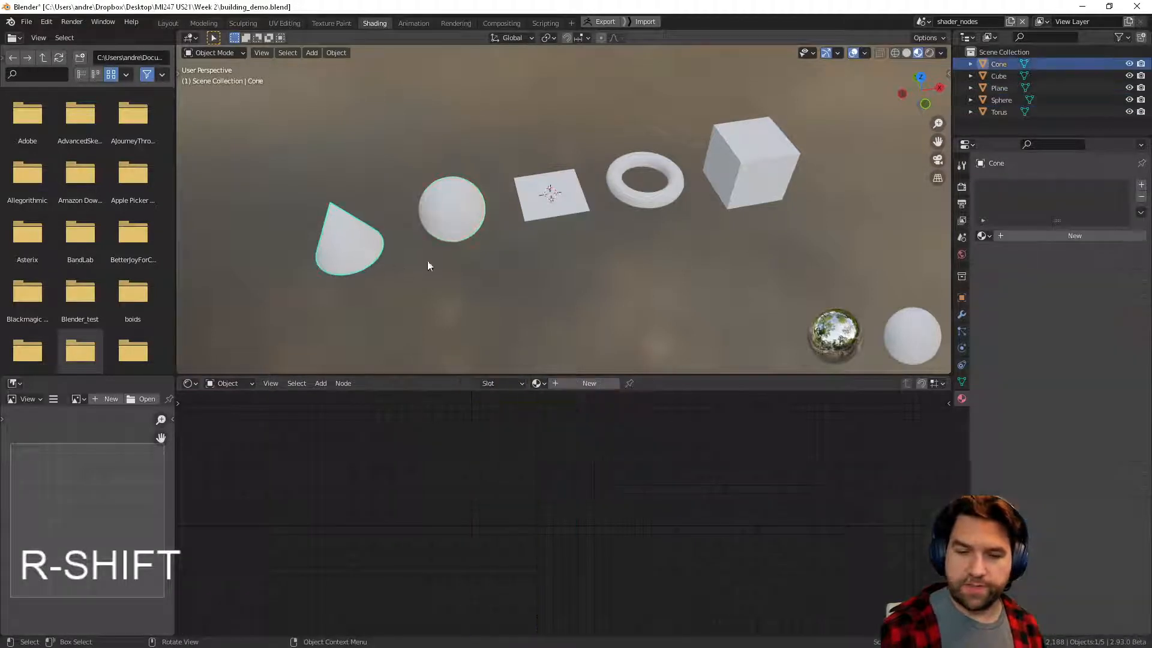
click(536, 384)
click(571, 400)
- Add a second material slot to the plane, switch between the two slots, and remove the empty one
click(555, 210)
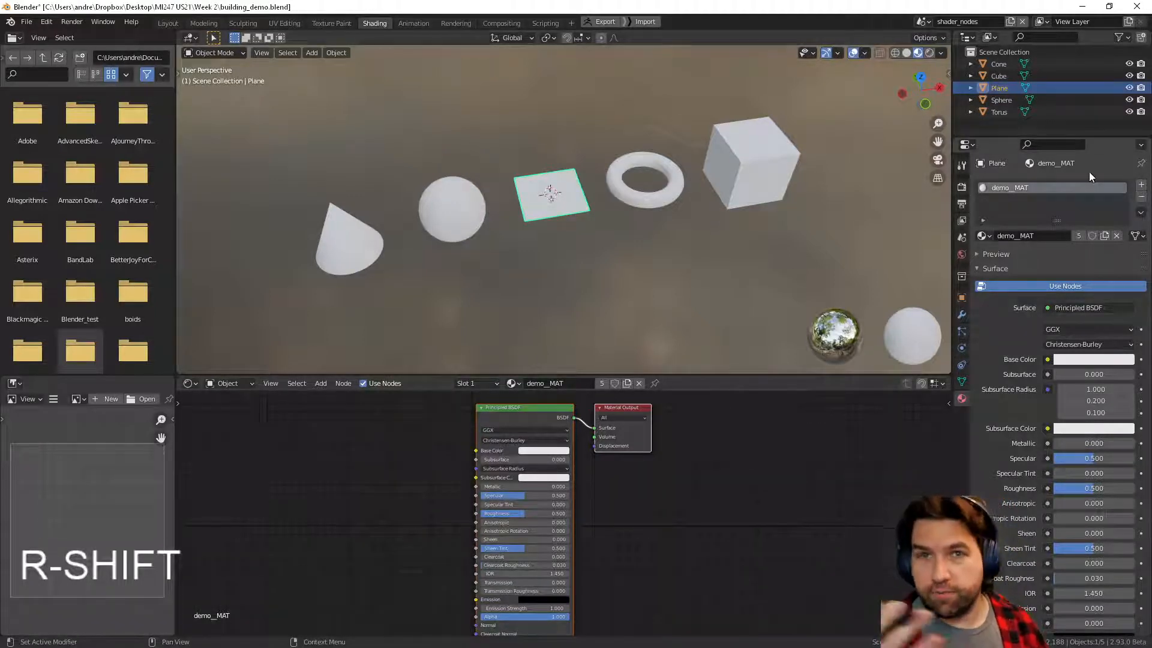
click(1142, 188)
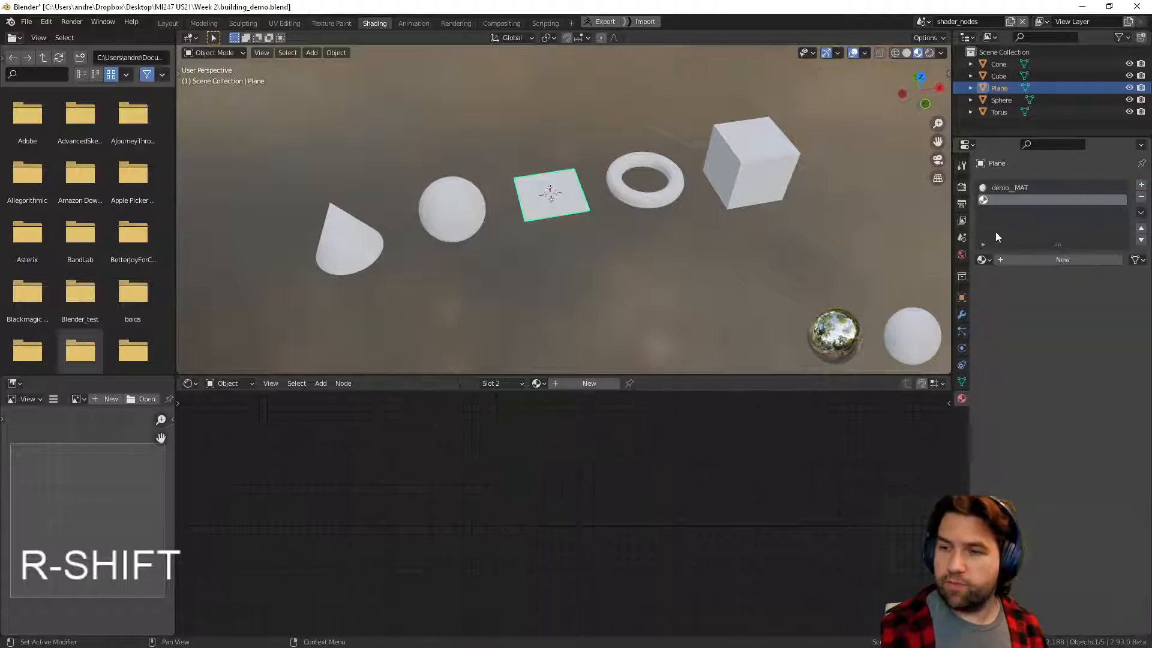
click(522, 384)
click(506, 409)
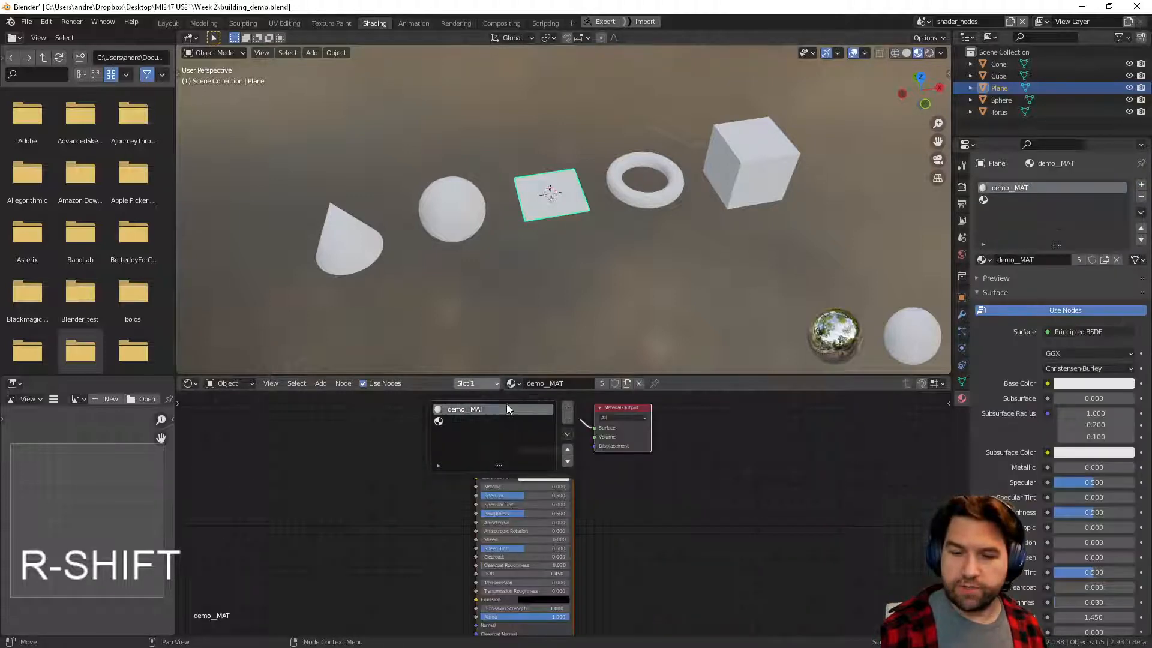
click(480, 420)
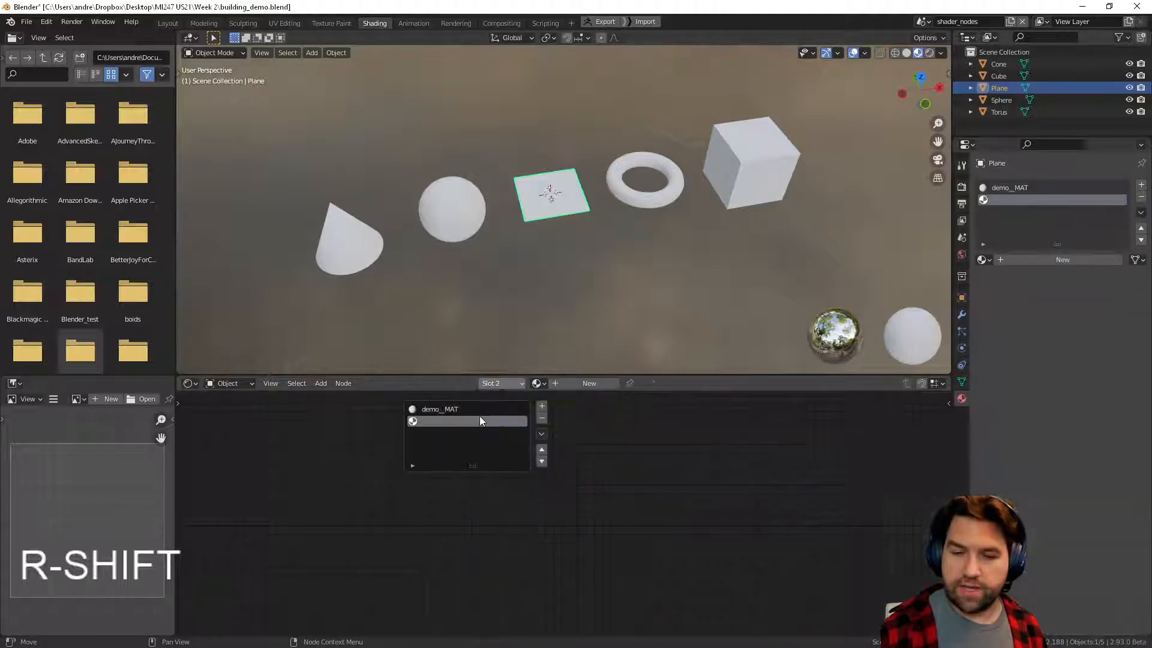
click(520, 384)
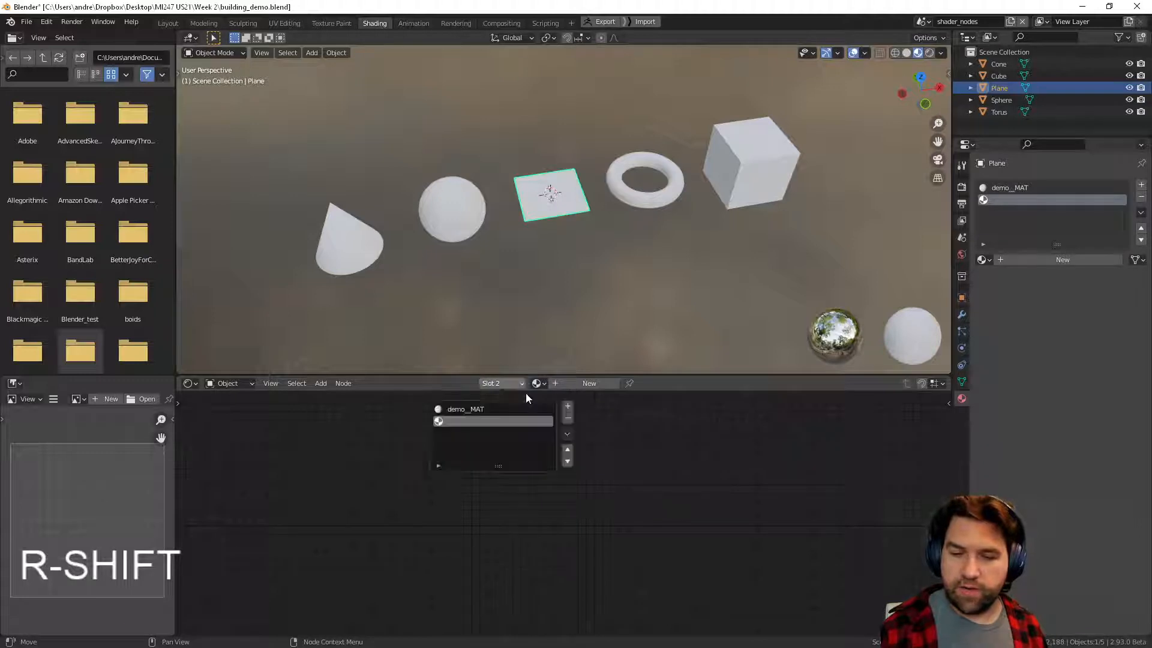
click(568, 419)
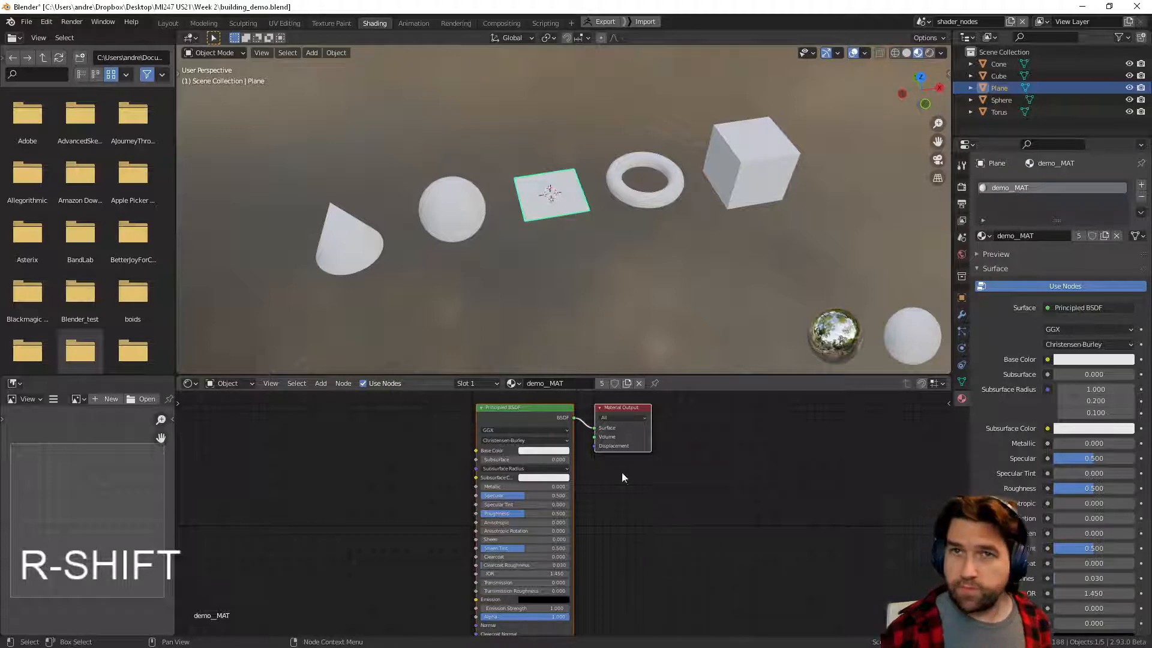
- Enlarge the node editor and set the Principled BSDF node's Base Color to a light red
drag(661, 373, 660, 345)
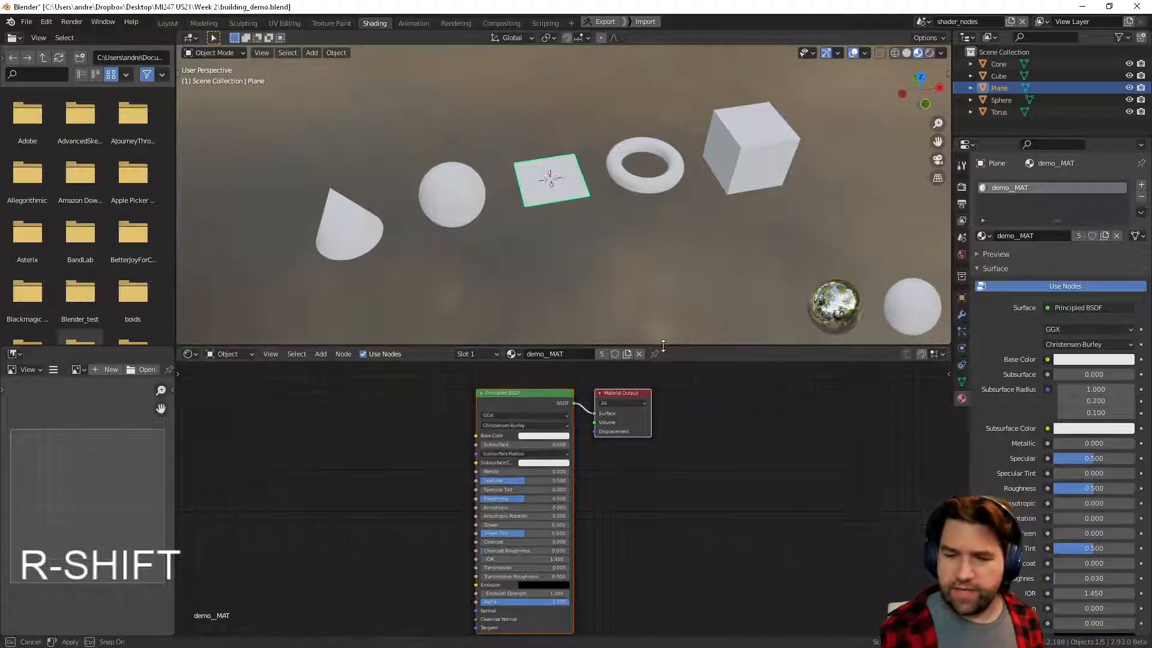
mouse_move(516, 404)
mouse_down()
mouse_move(525, 390)
mouse_move(519, 398)
mouse_up()
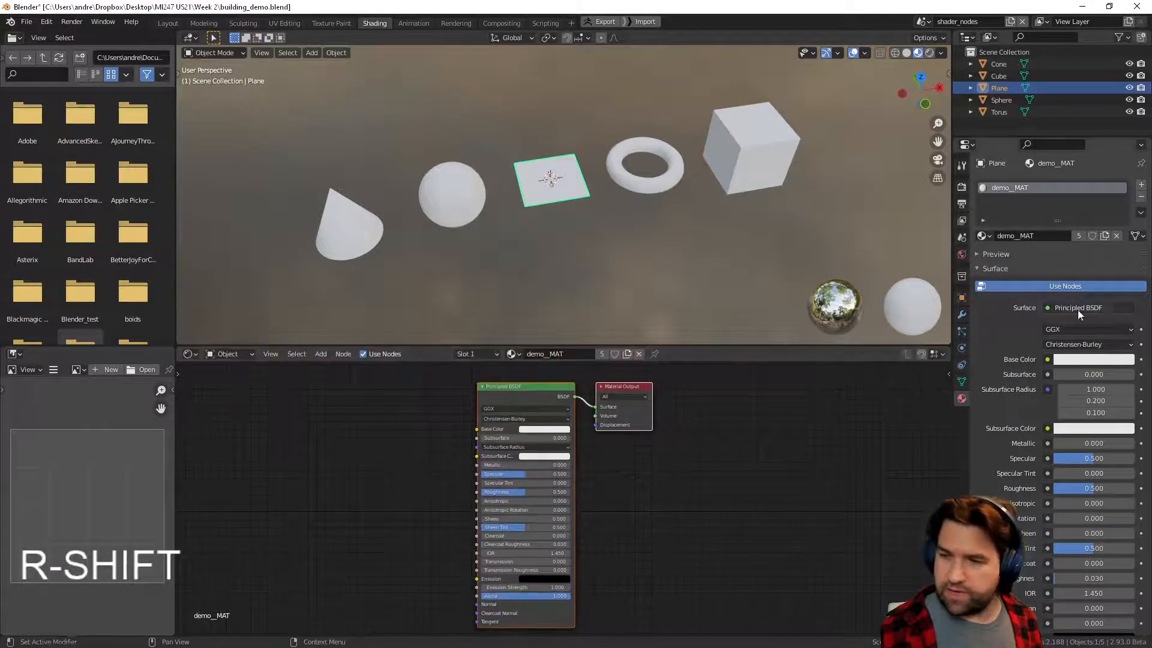
click(545, 429)
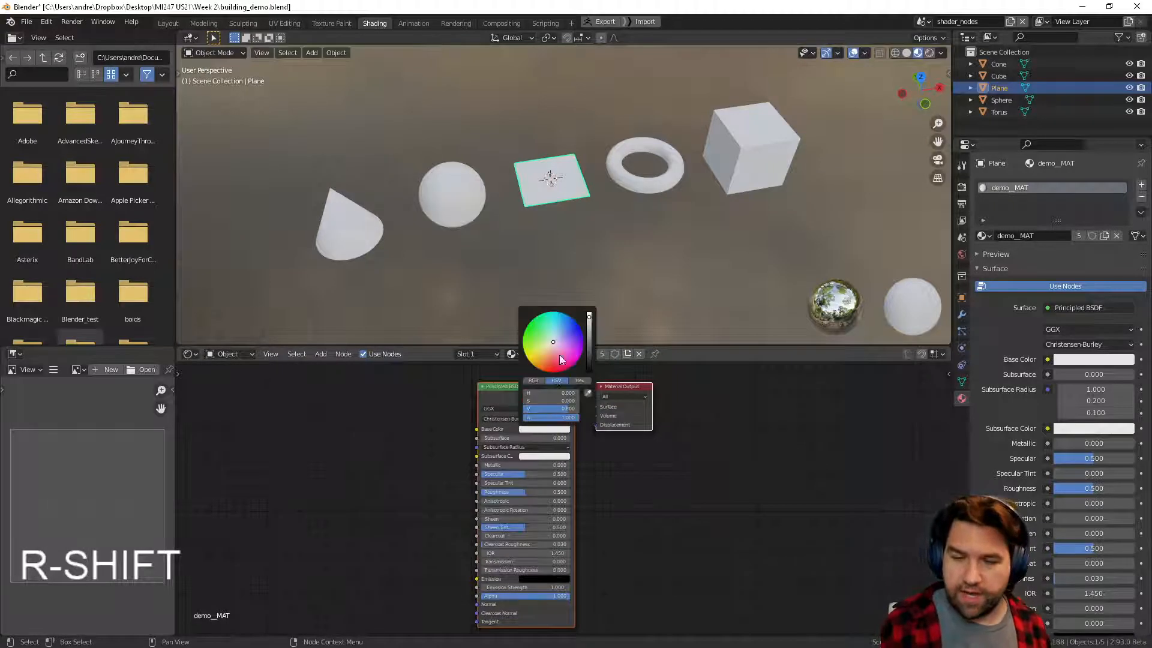
click(549, 365)
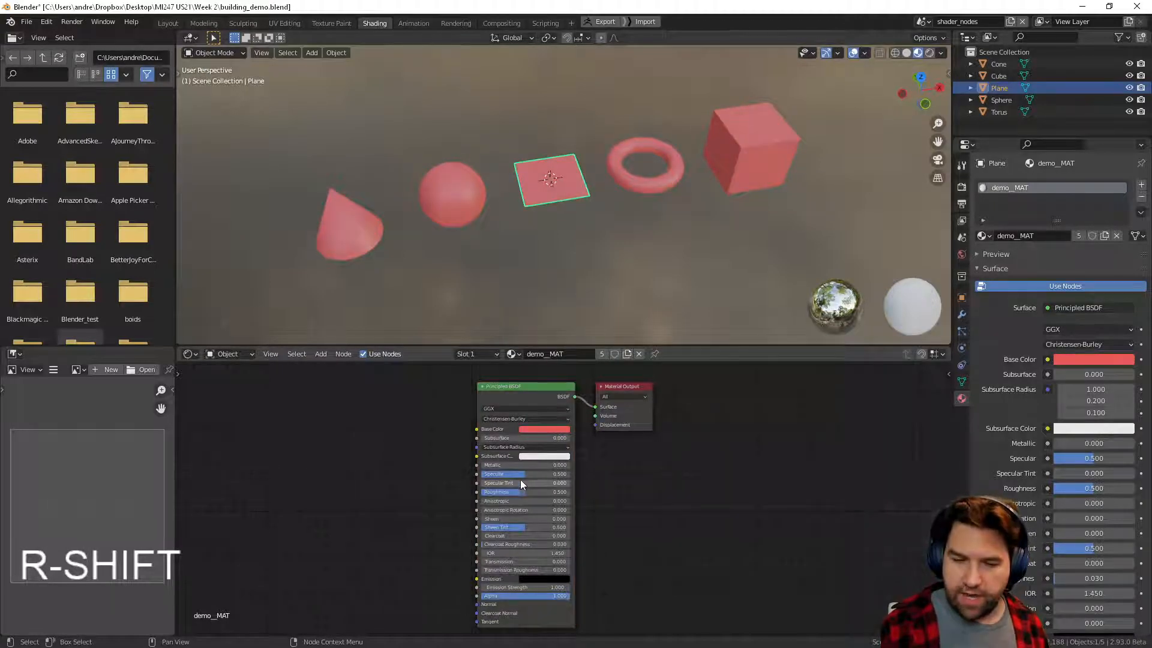
- Try adjusting the Metallic and Specular values on the Principled BSDF node and undo the change
drag(502, 465, 458, 481)
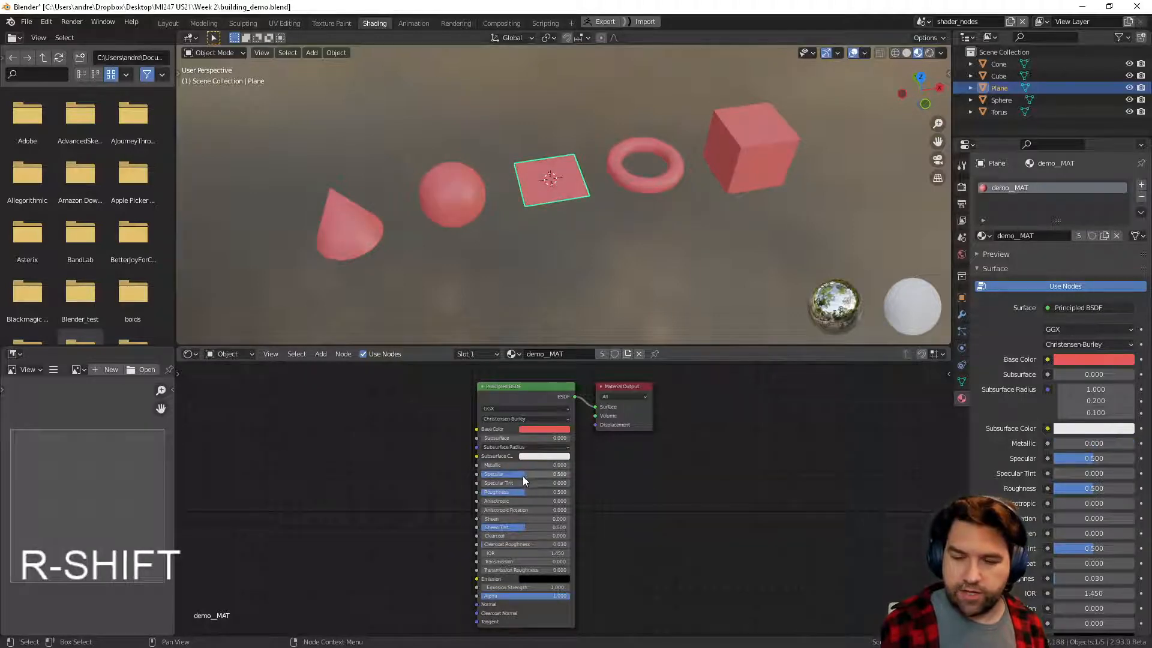
drag(532, 475, 542, 498)
key(ctrl+z)
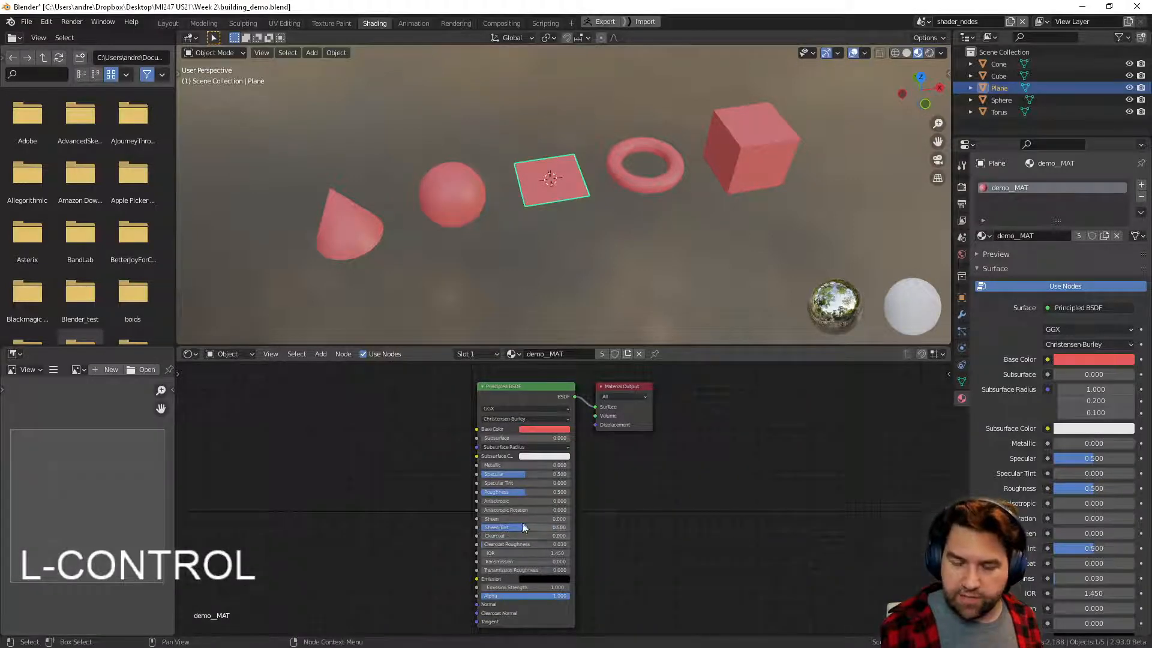
- Try a brighter Emission color on the Principled BSDF node and return it to black
click(542, 580)
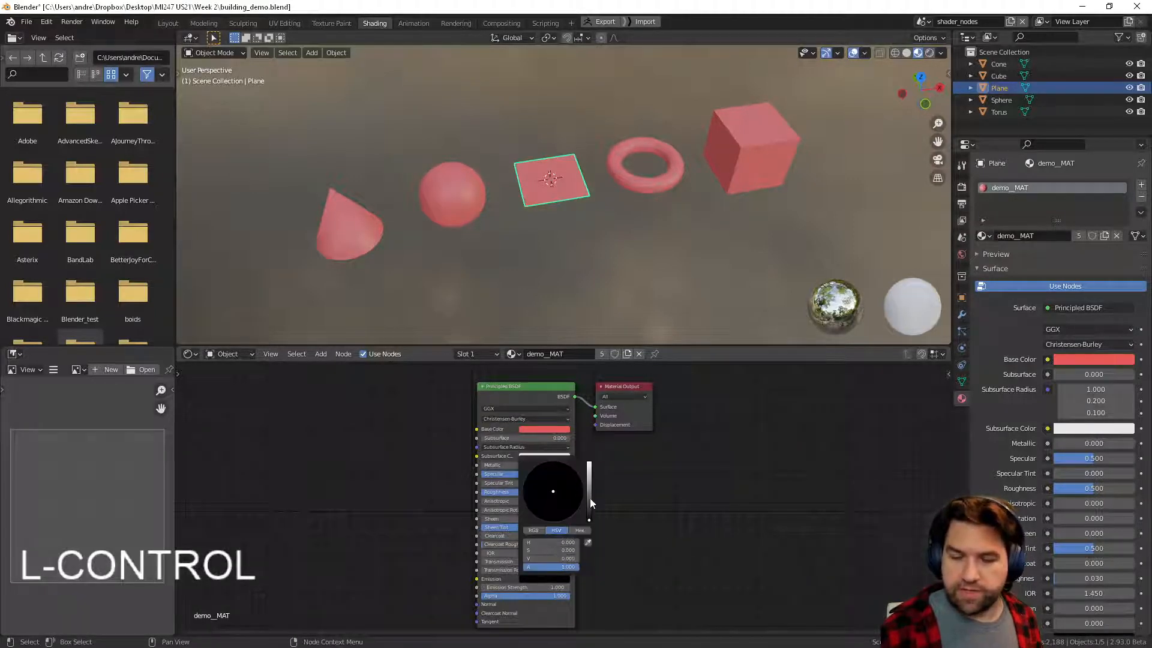
drag(589, 498, 593, 461)
drag(549, 504, 590, 517)
click(544, 578)
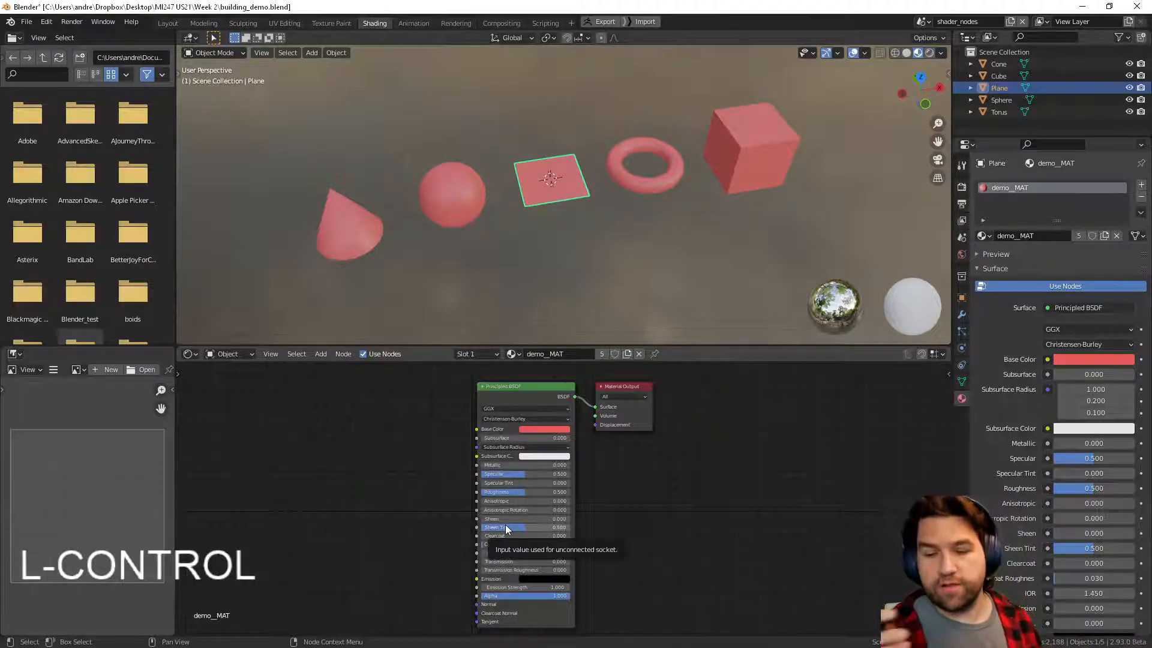
- Set the Principled BSDF node's Base Color to a more saturated red
click(545, 429)
click(551, 360)
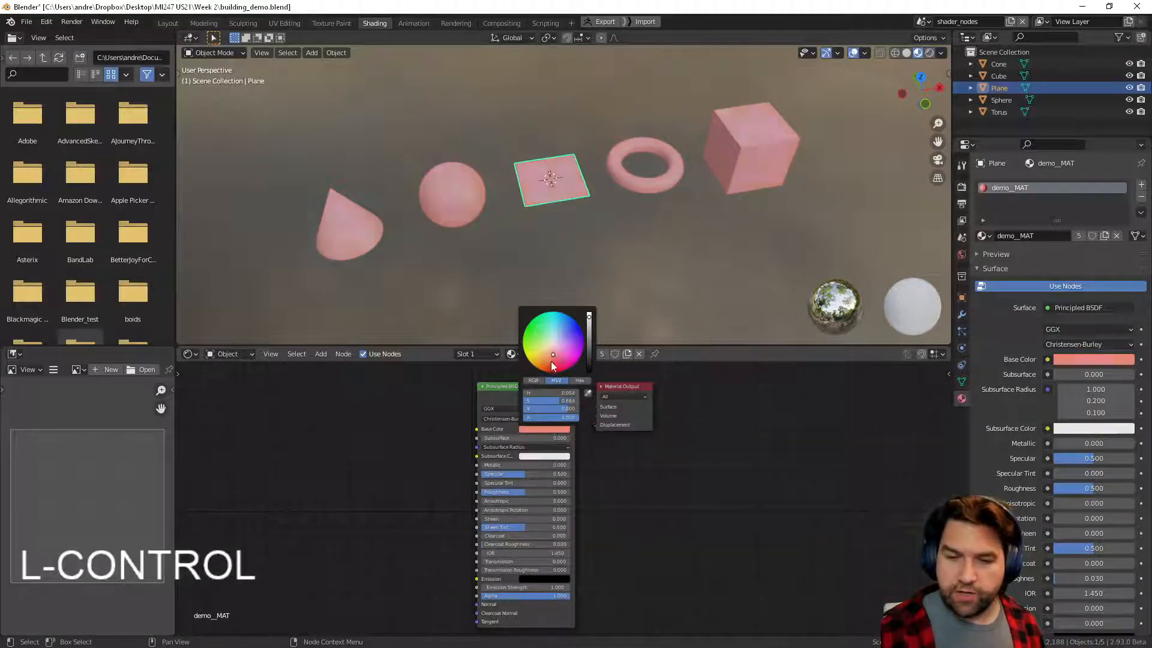
drag(552, 358, 554, 368)
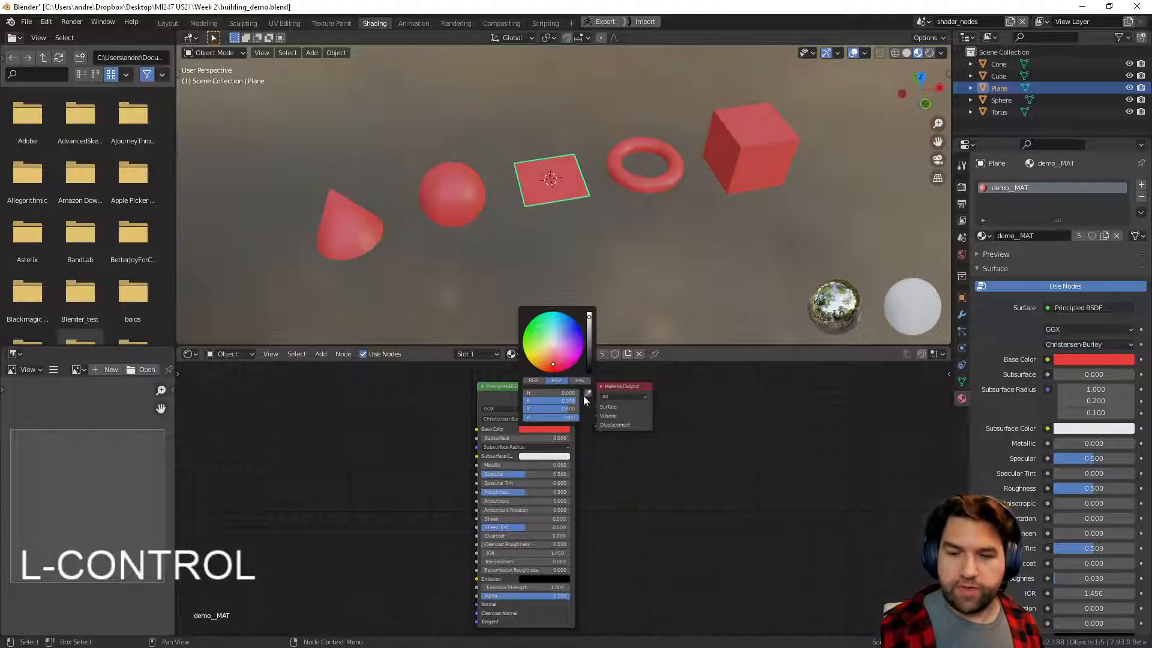
- Rearrange the Principled BSDF and Material Output nodes, moving both away from the editor's centre with a gap between them
drag(631, 384, 690, 380)
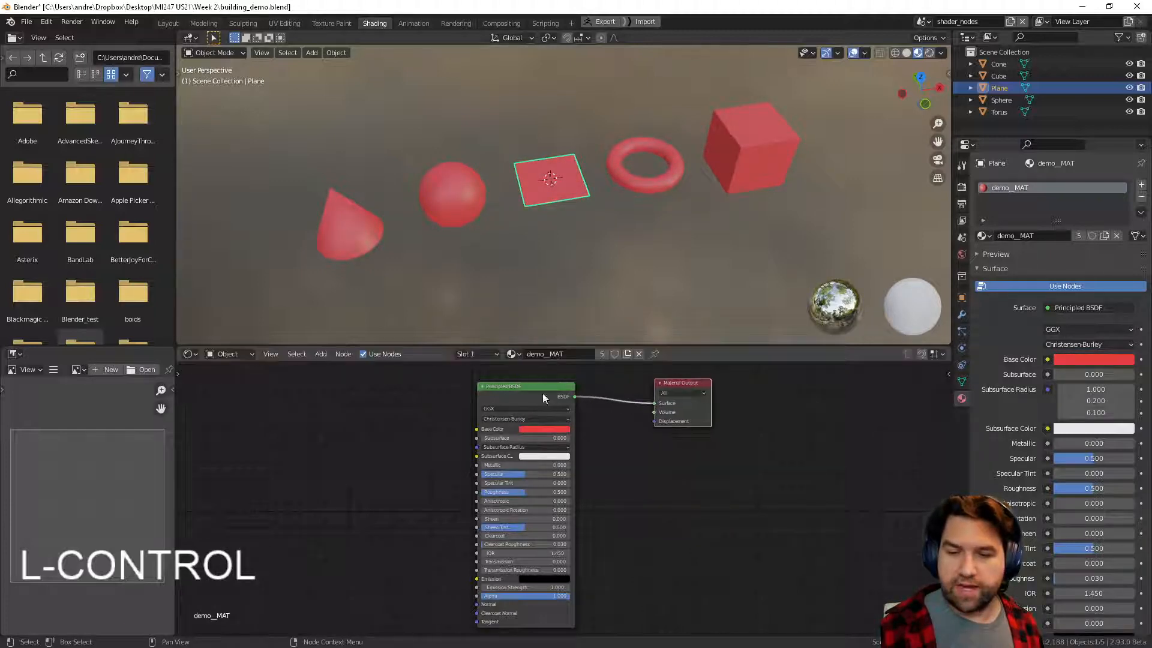
drag(543, 389, 608, 378)
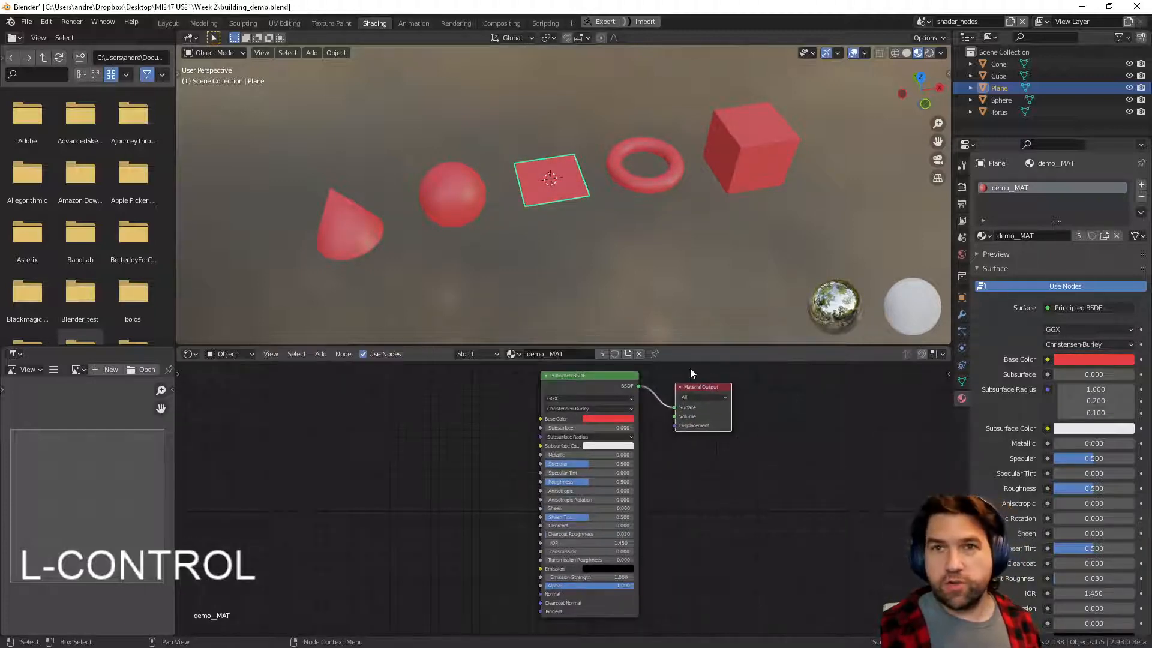
drag(716, 389, 720, 394)
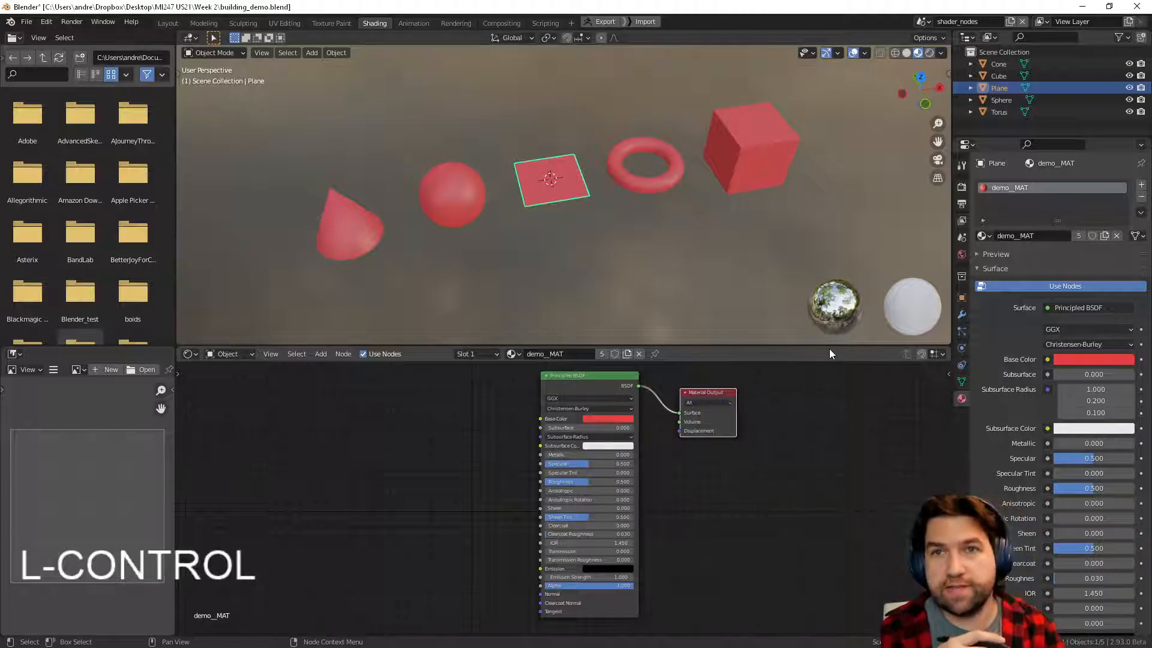
drag(716, 393, 725, 403)
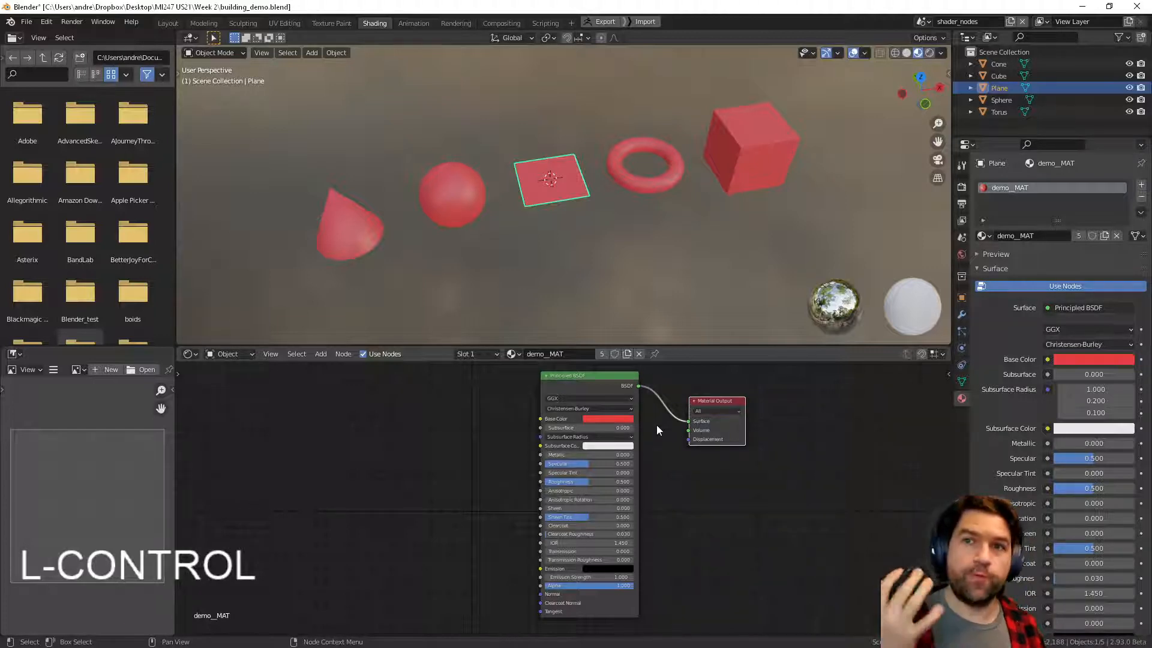
click(636, 385)
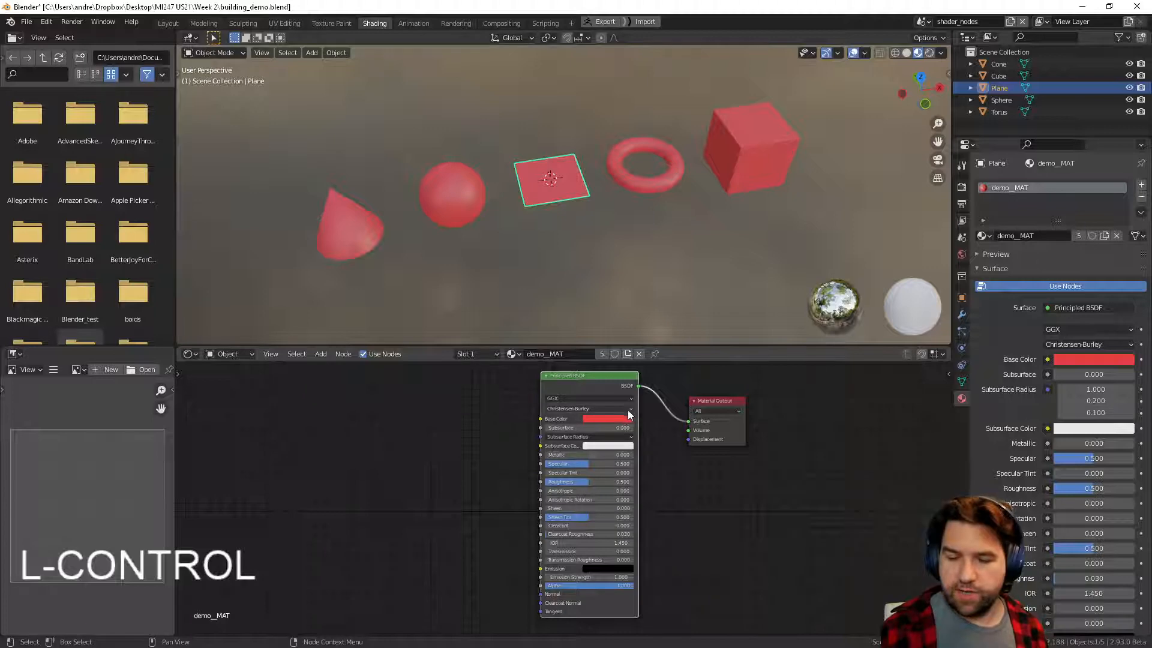
click(580, 436)
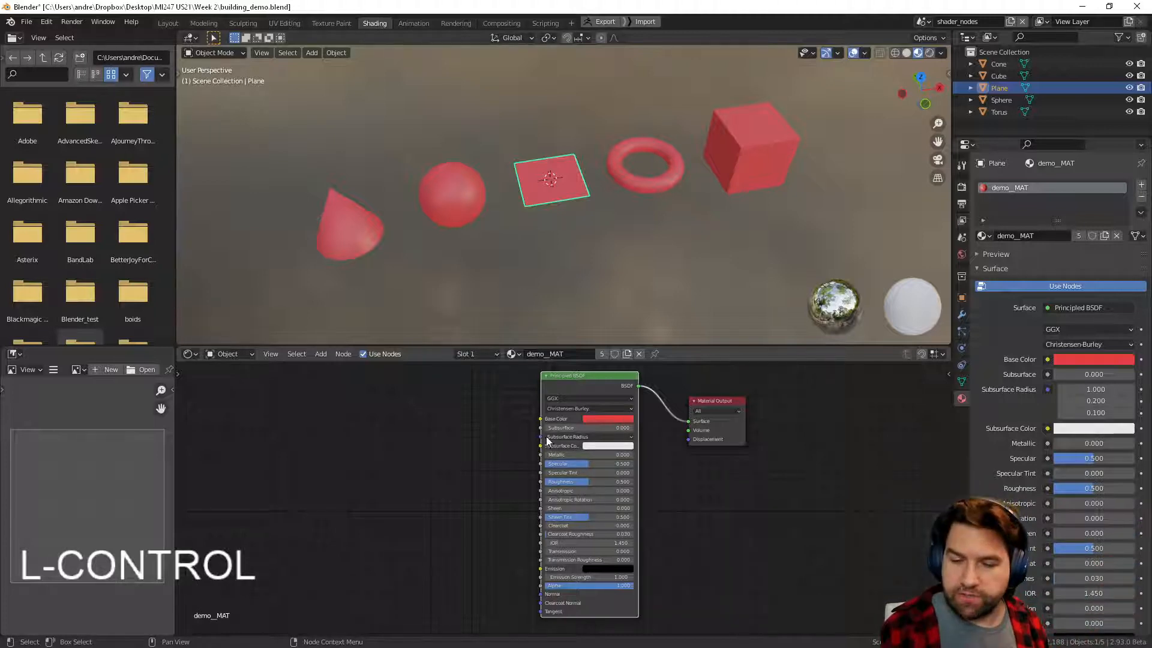
click(577, 439)
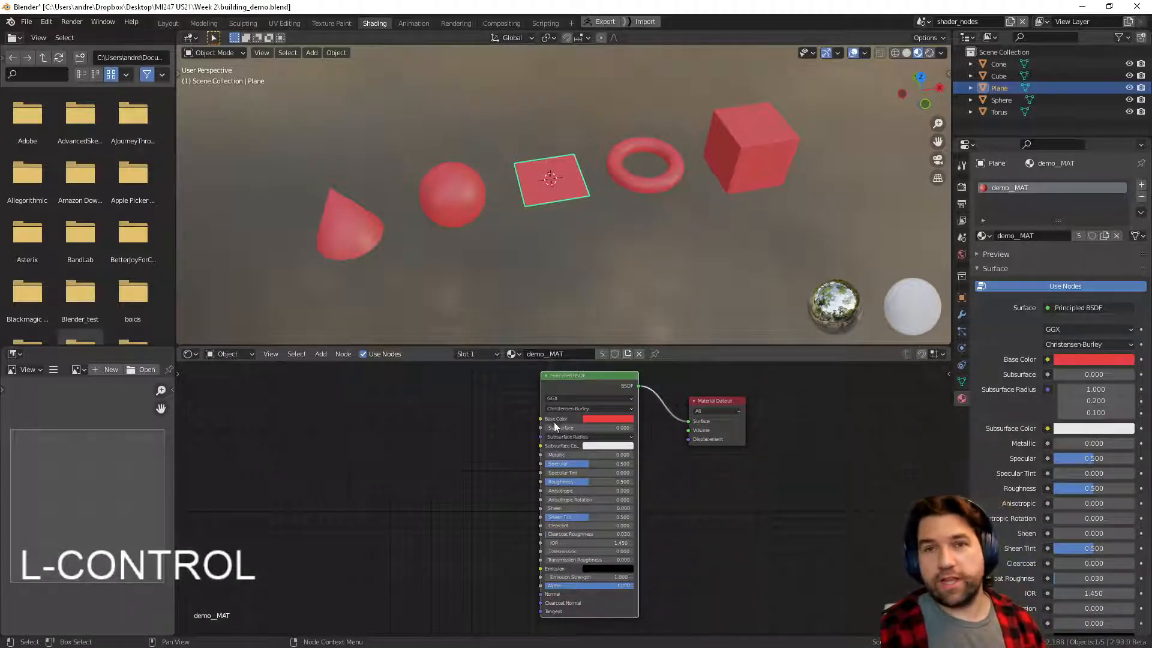
click(608, 419)
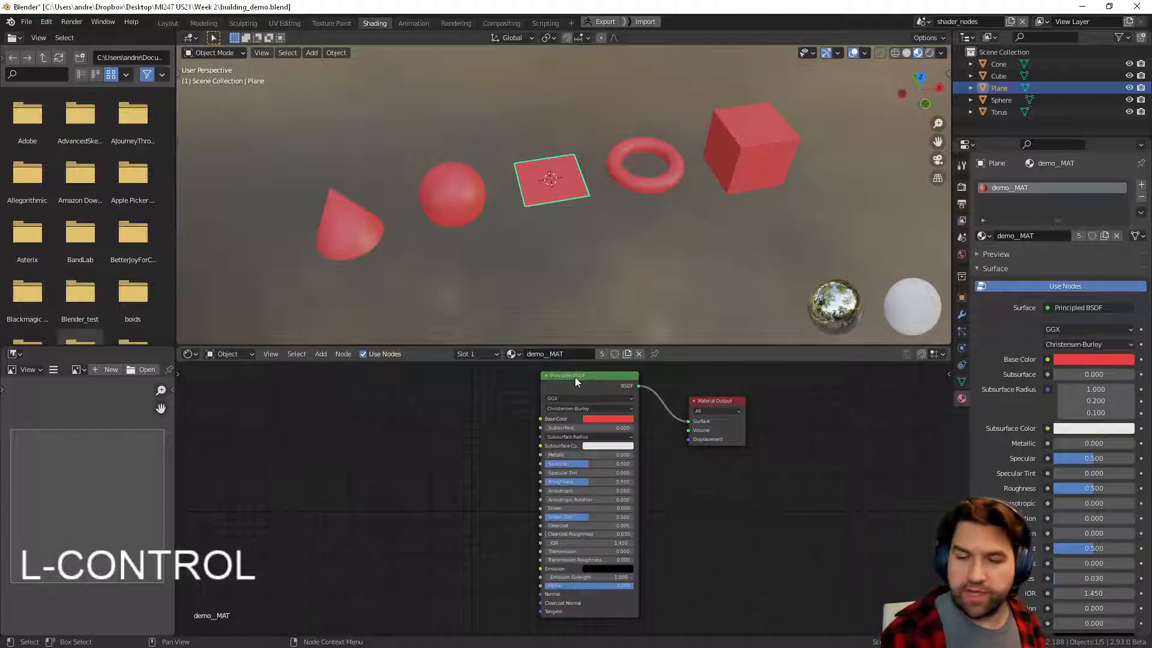
drag(575, 377, 579, 385)
key(space)
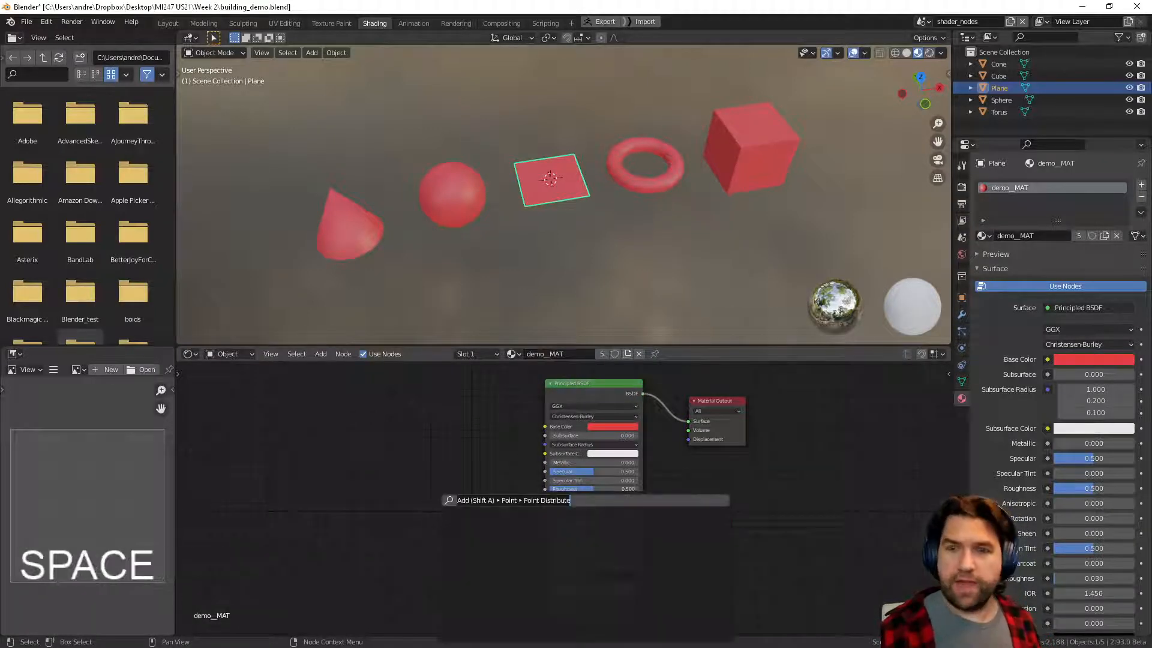
shift+middle_drag(417, 498, 507, 478)
shift+middle_drag(507, 478, 481, 477)
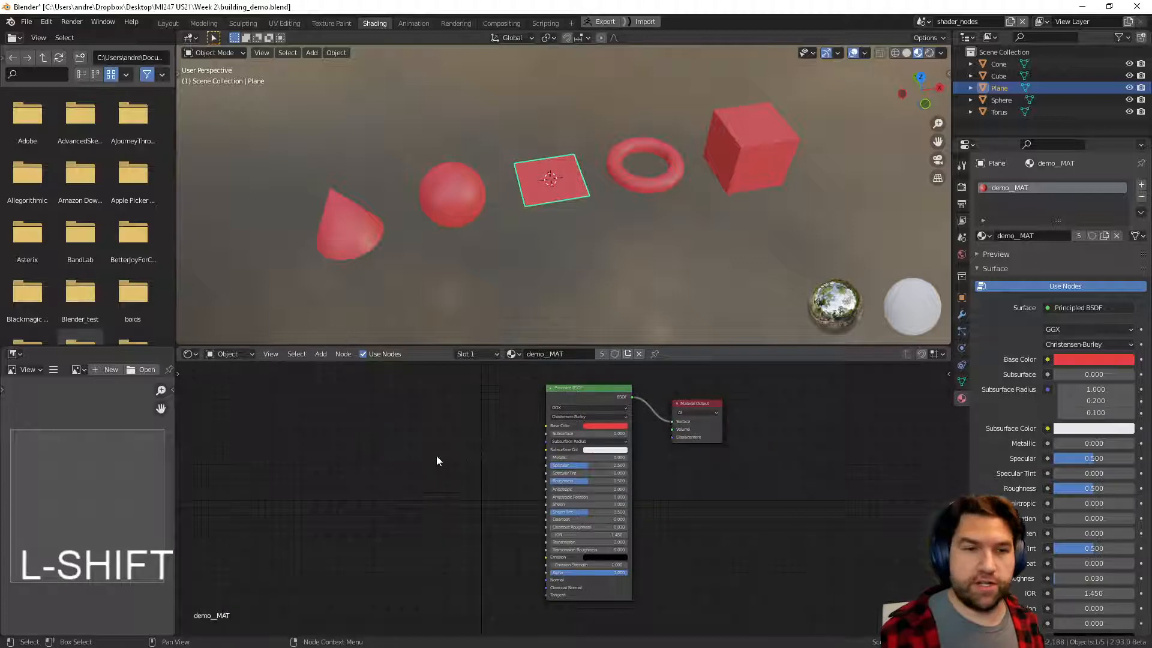
key(shift+a)
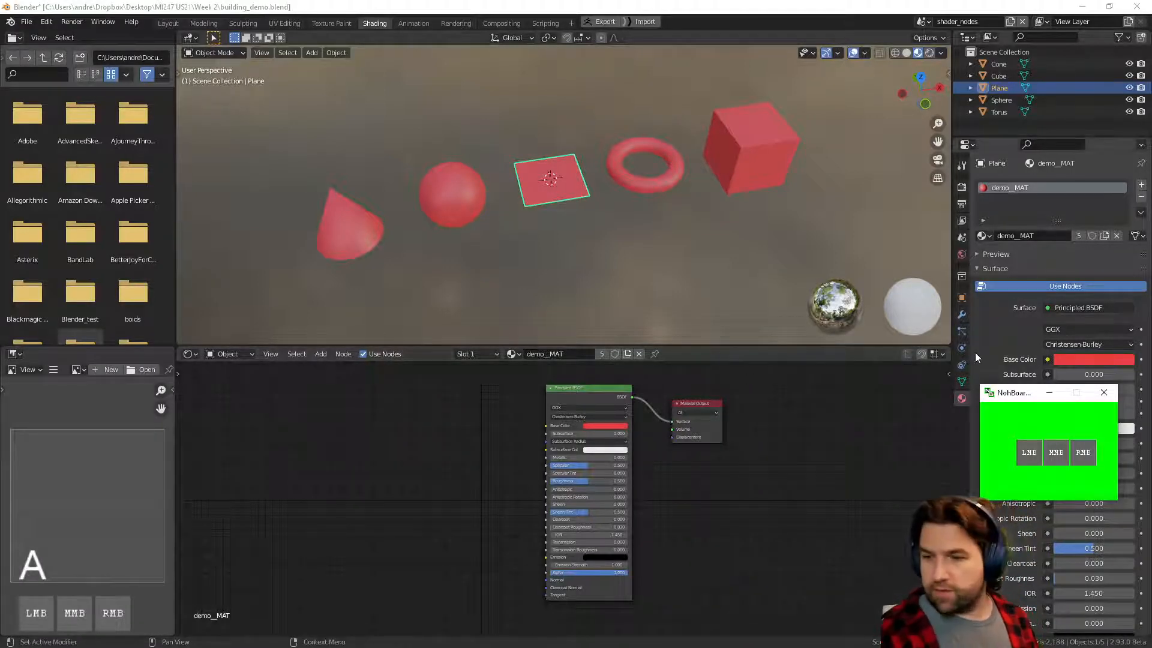
drag(1008, 393, 76, 582)
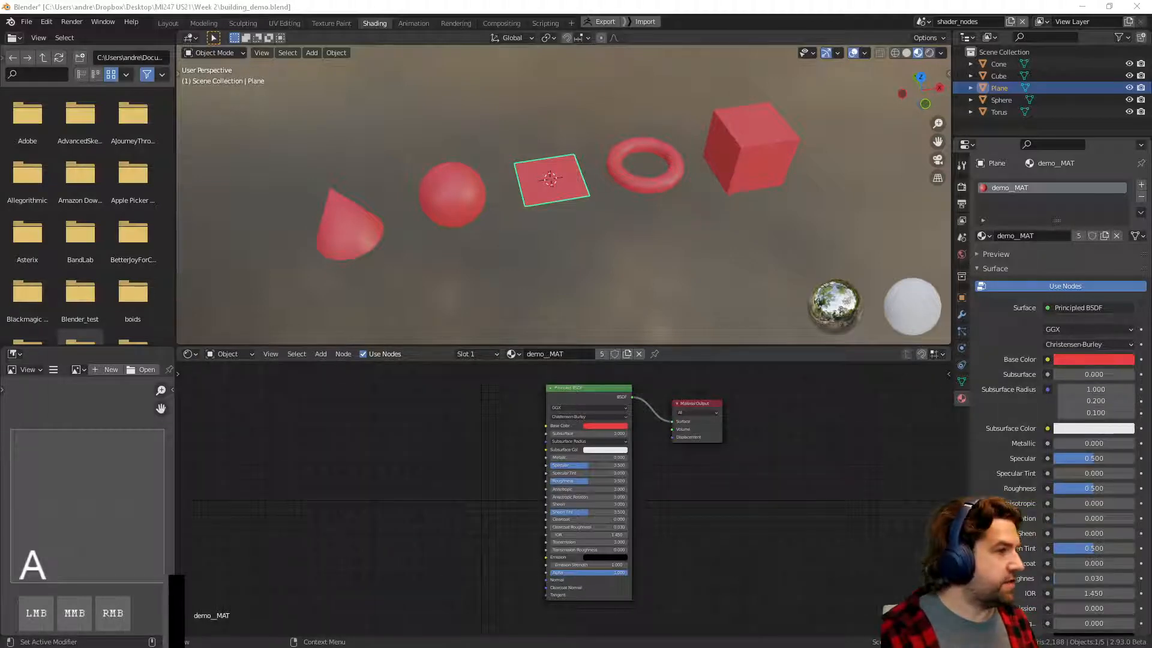
click(384, 482)
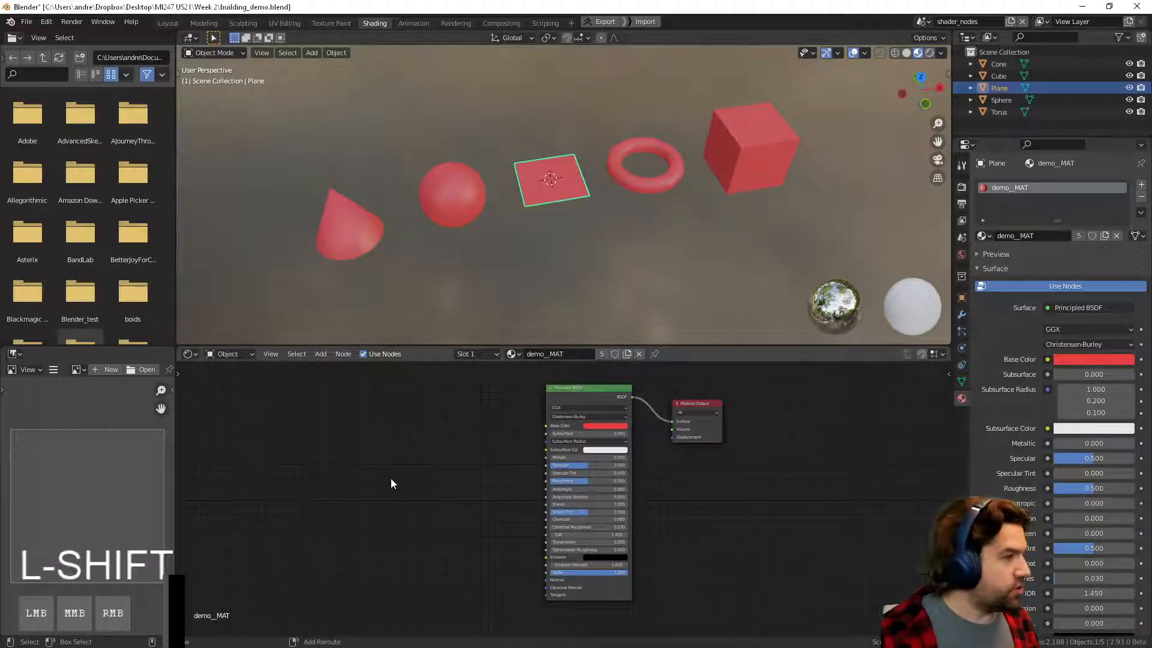
- Add an RGB input node in the empty area before the Principled BSDF node
key(shift+a)
mouse_move(387, 497)
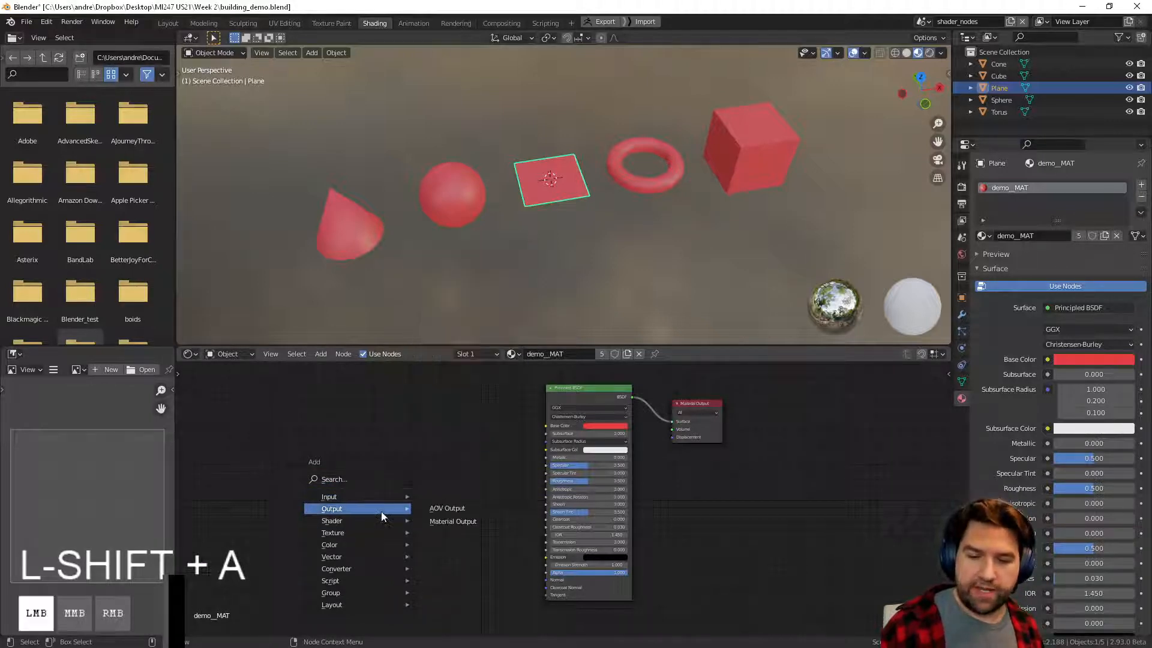
mouse_move(385, 538)
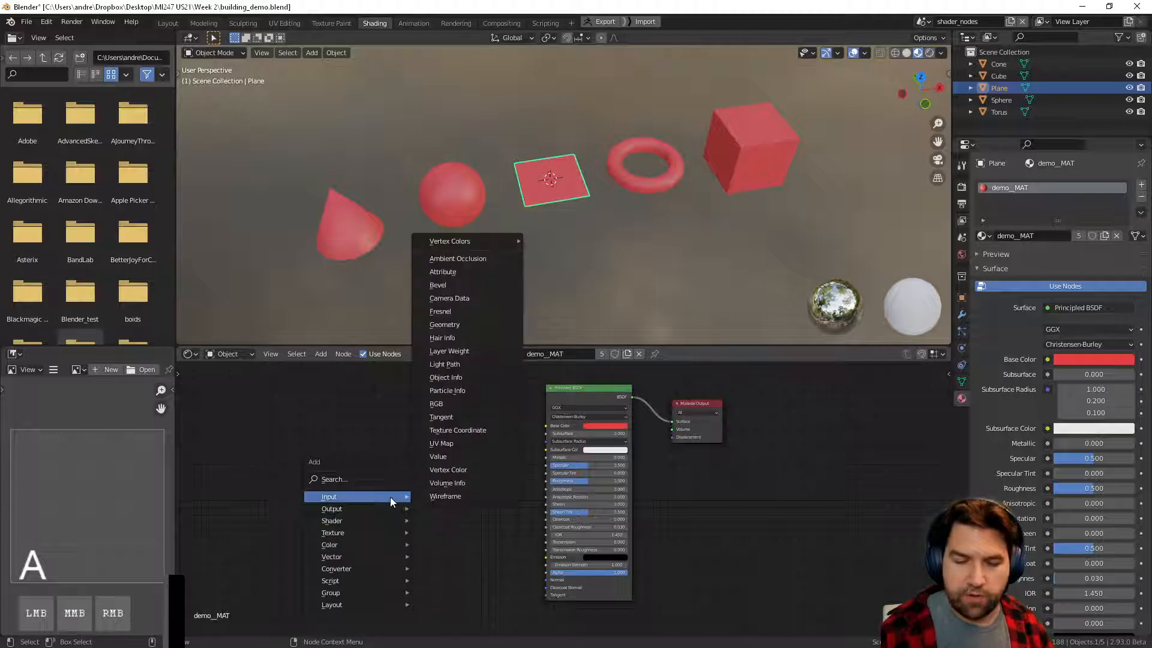
click(453, 408)
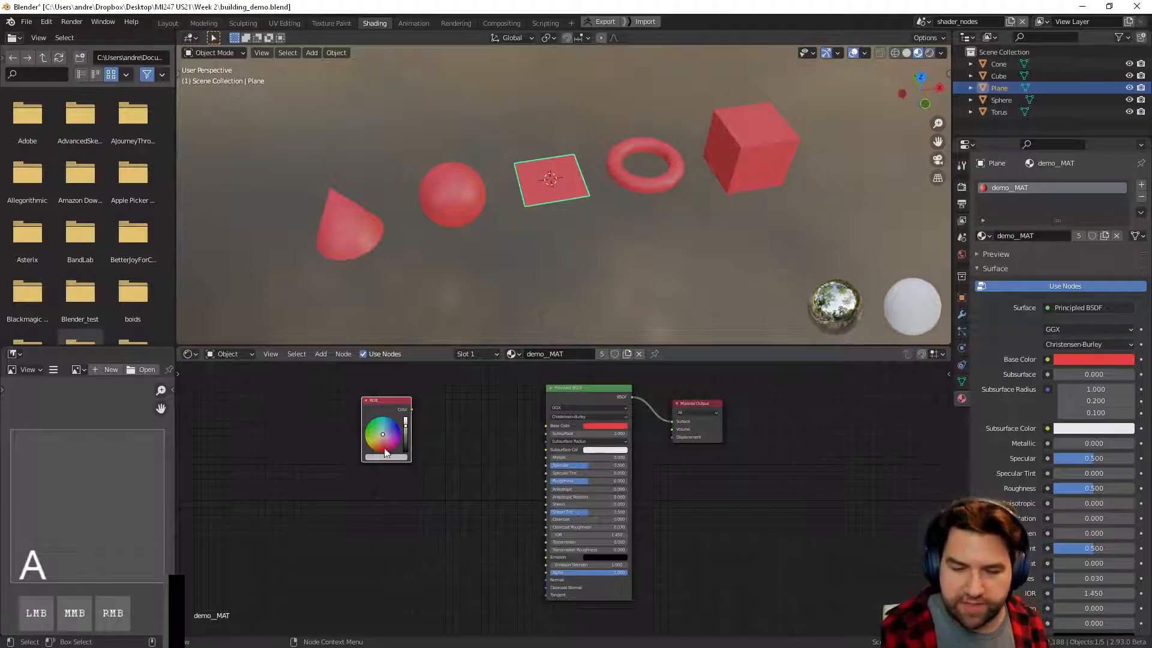
- Connect the RGB node's Color output to the Principled BSDF's Base Color and set its color to blue
drag(382, 434, 547, 426)
click(398, 424)
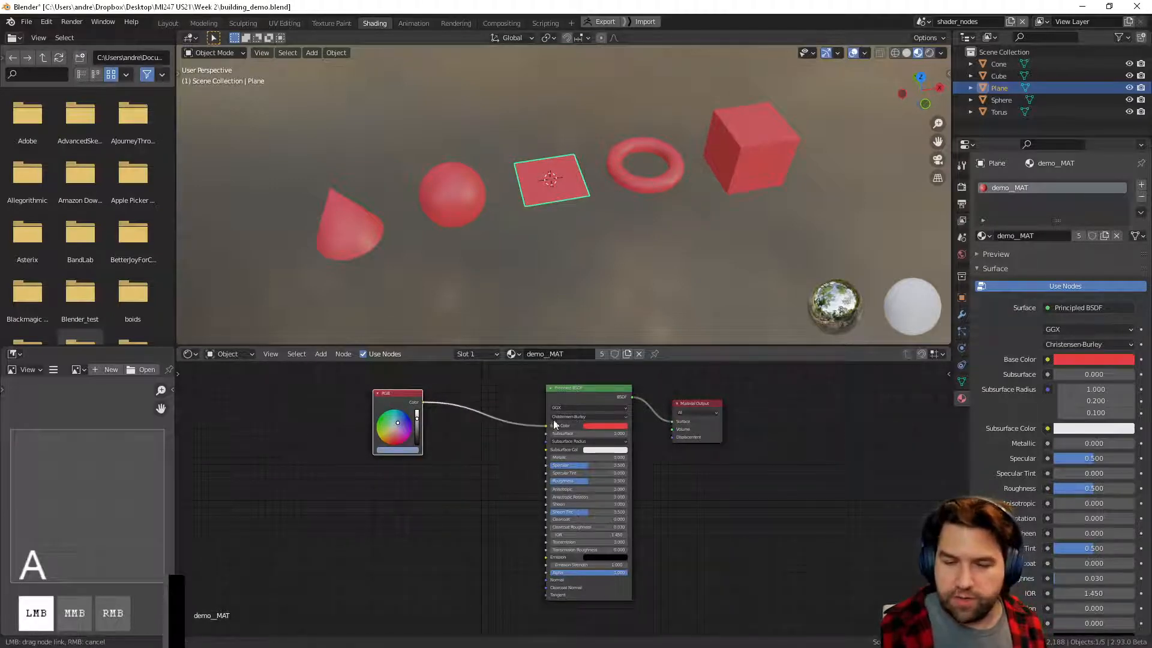
drag(401, 420, 407, 448)
drag(423, 402, 505, 432)
drag(393, 451, 395, 405)
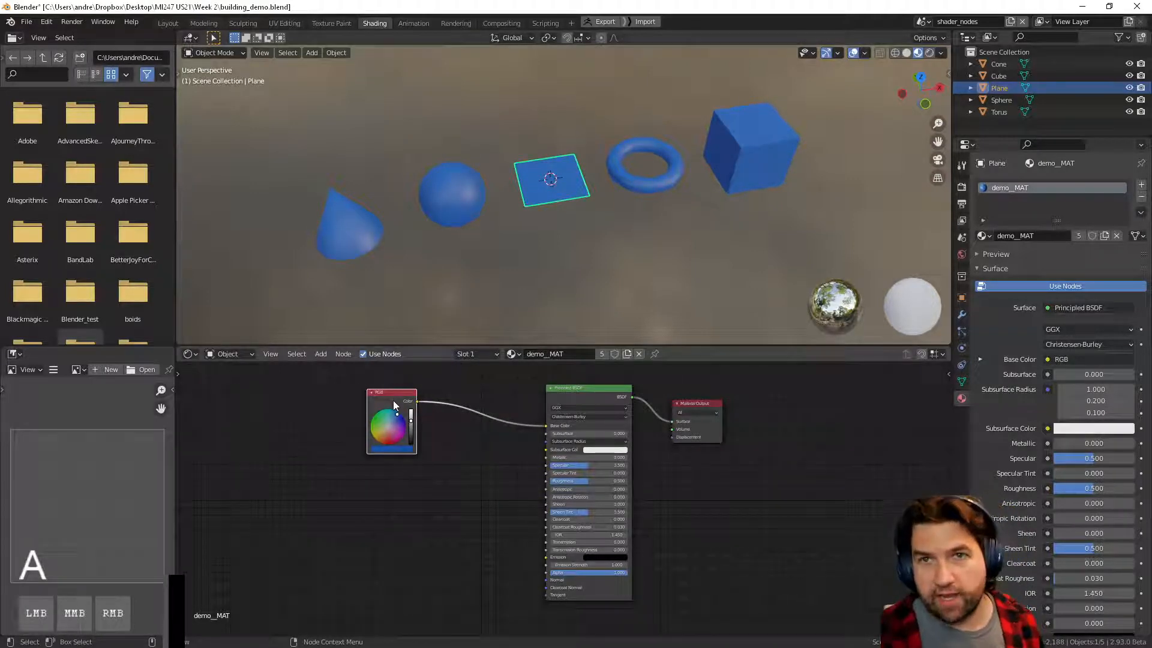
- Open the add-on preferences and search for "node" add-ons
click(46, 21)
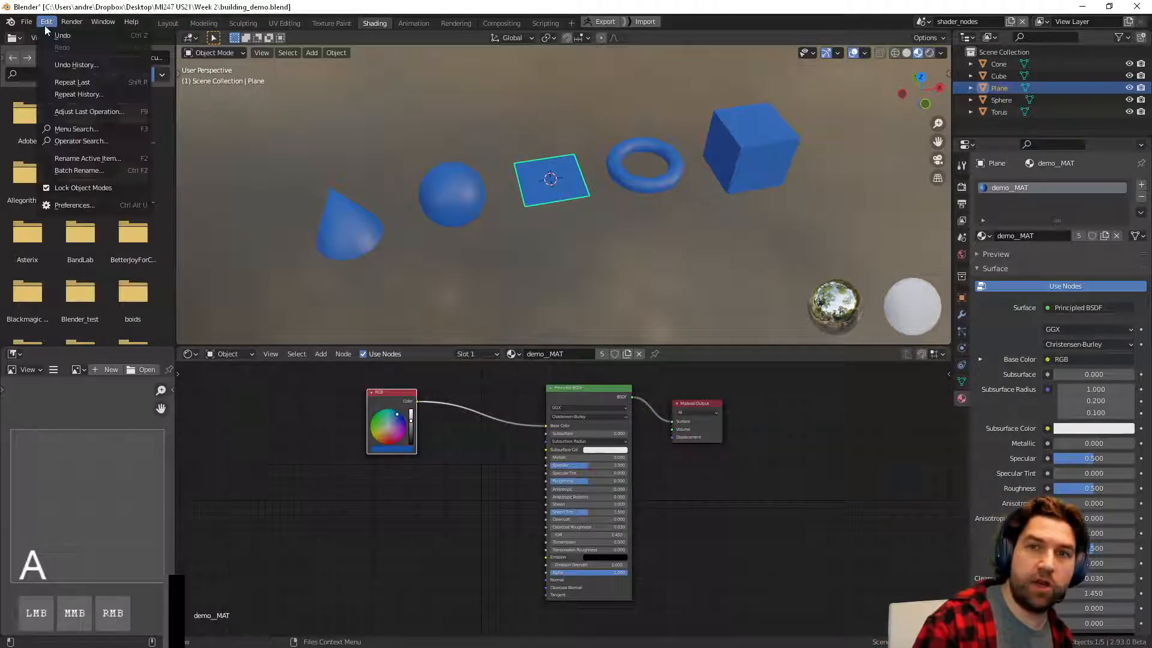
click(93, 205)
drag(252, 37, 449, 56)
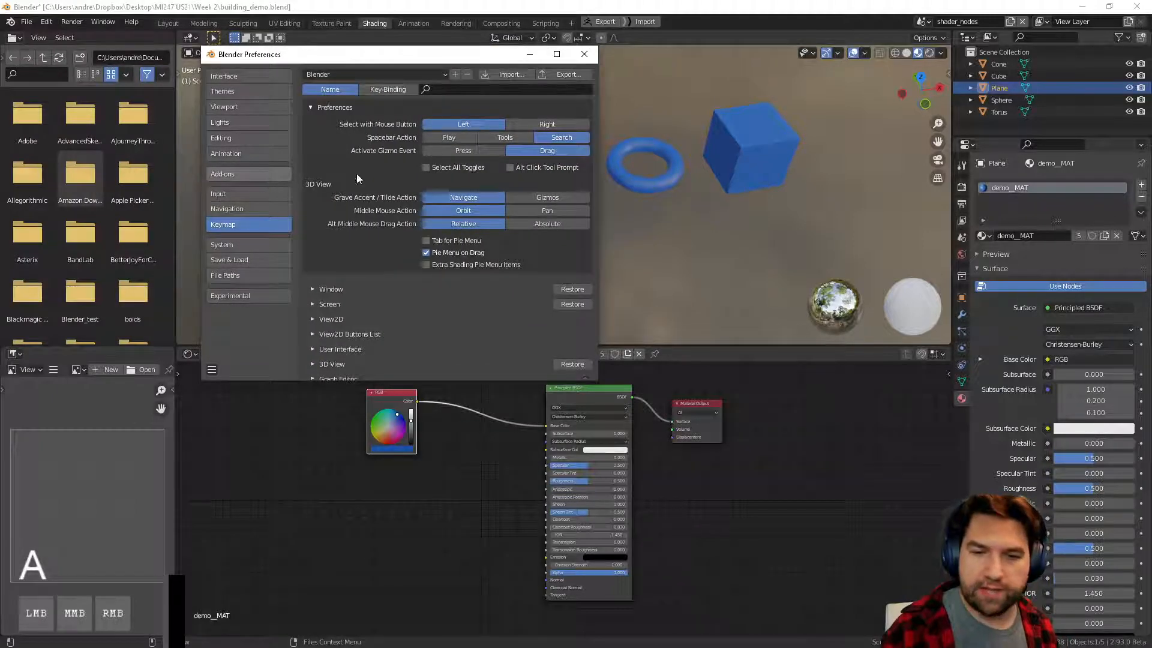
click(260, 174)
click(515, 90)
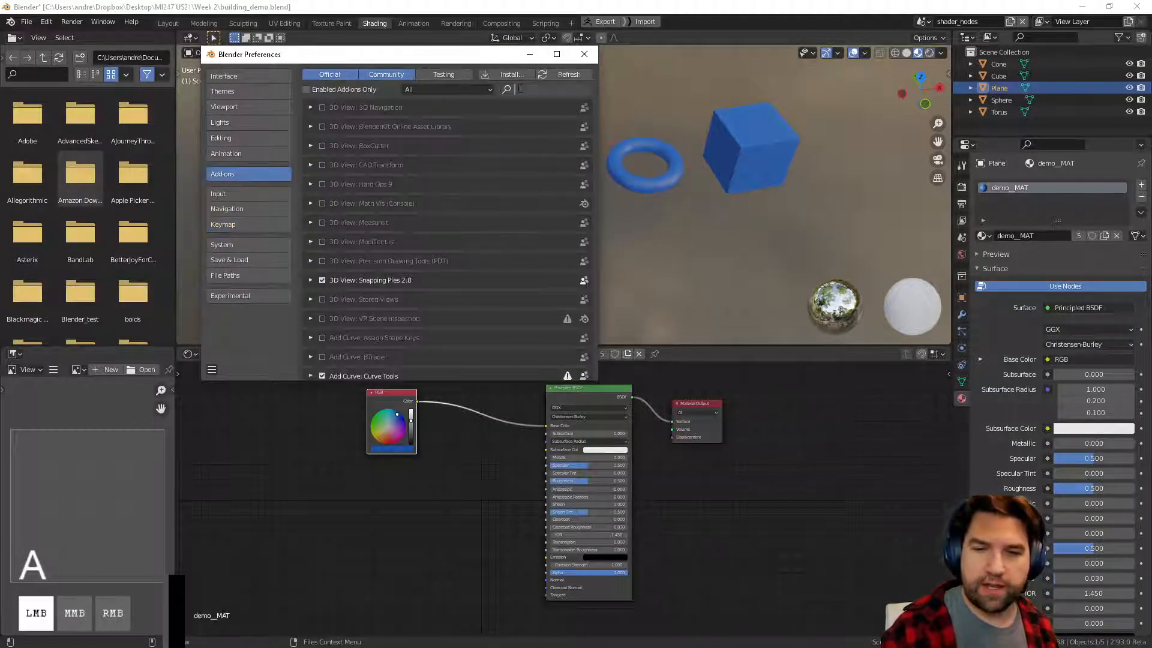
text(node)
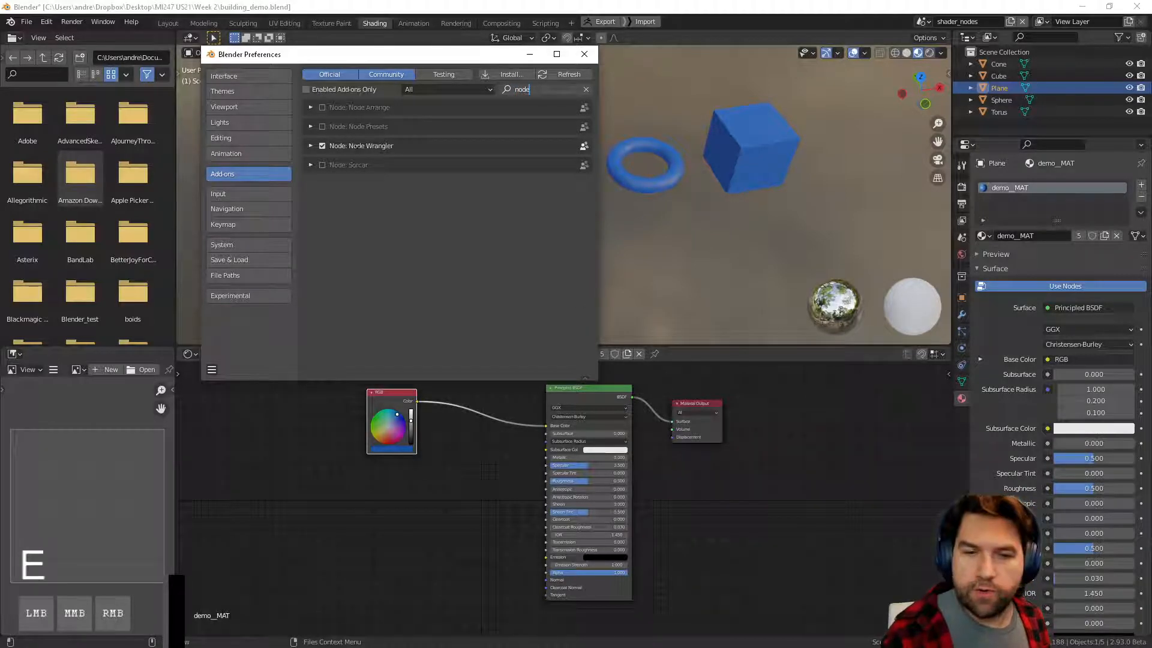
- Review the Node Wrangler add-on's details and hotkey list, and close the preferences
click(311, 146)
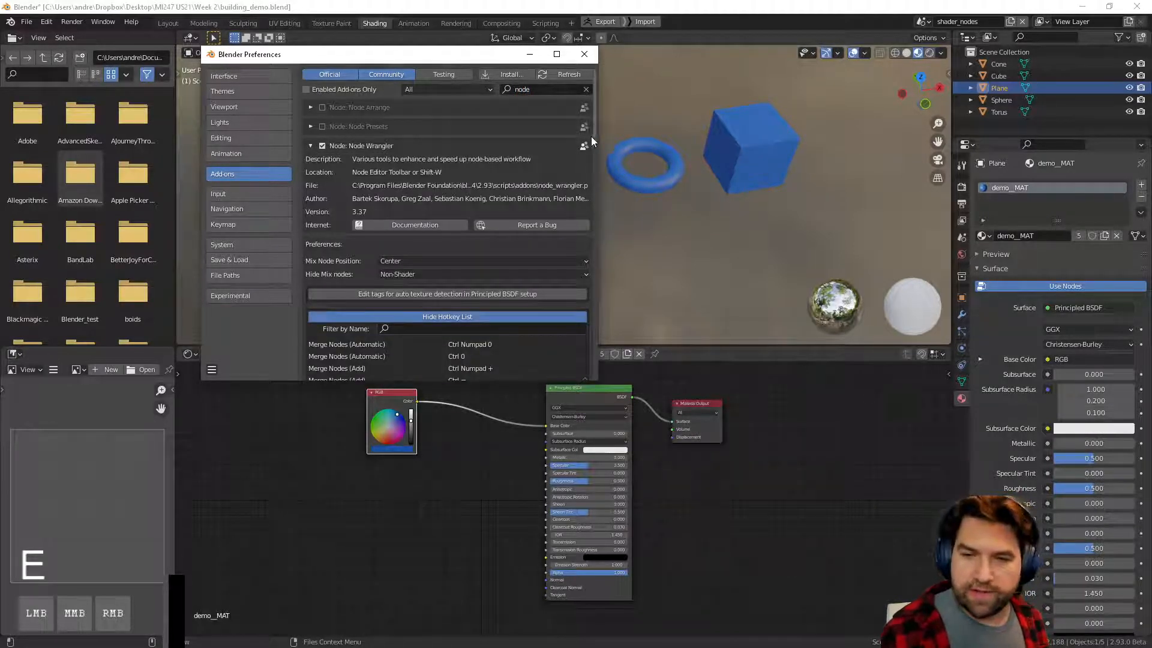
drag(592, 136, 589, 264)
click(584, 54)
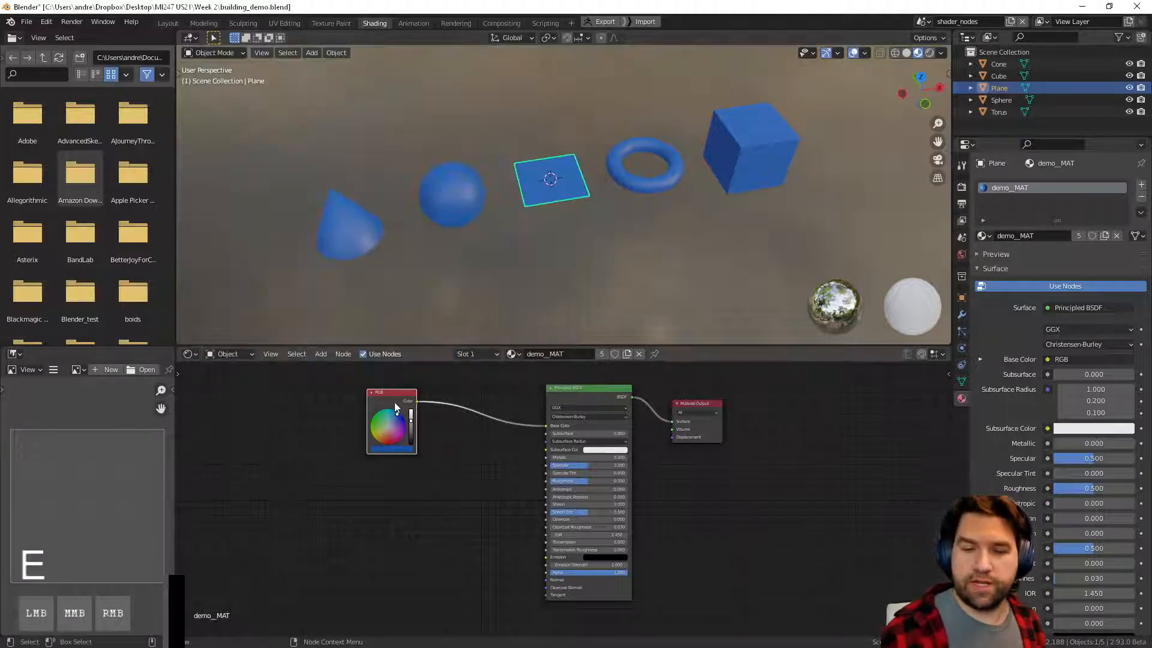
- Move the RGB node slightly farther from the Principled BSDF node, keeping its Color output linked to Base Color
drag(394, 404, 380, 396)
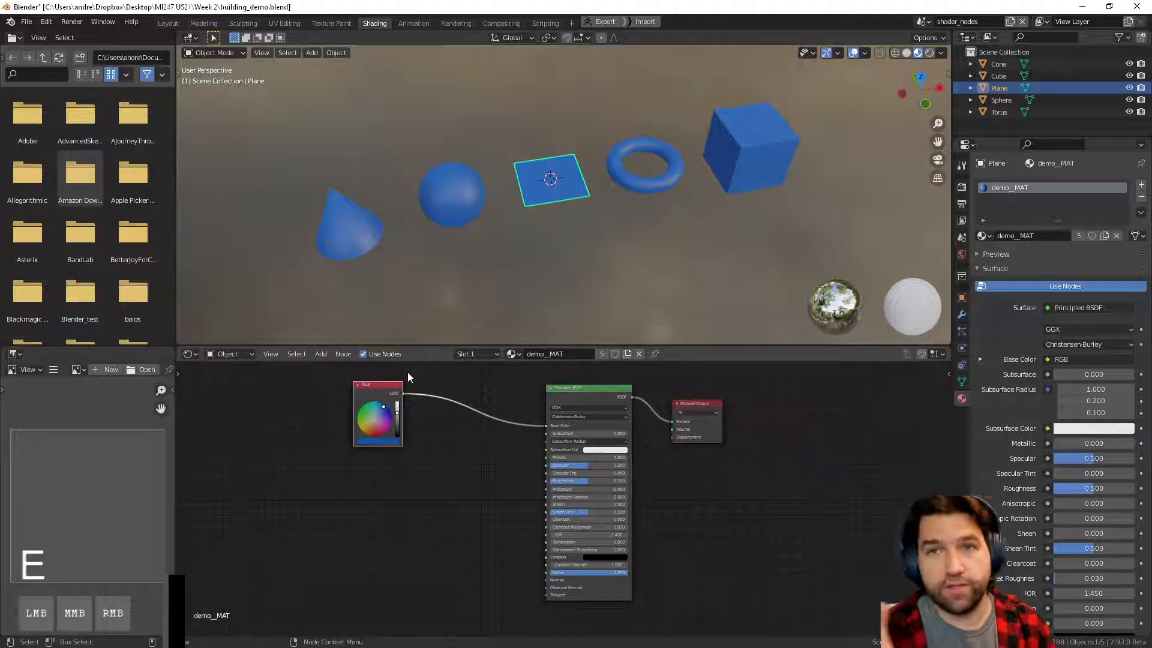
drag(403, 393, 539, 426)
drag(494, 396, 478, 479)
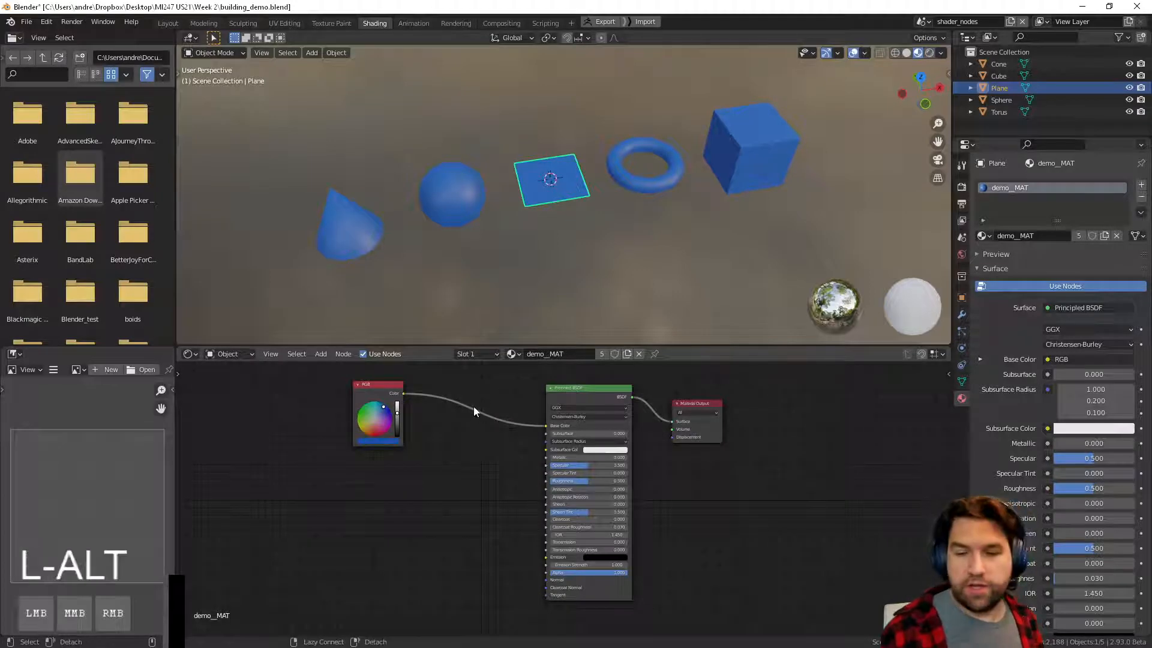
- Try a Lazy Connect stroke across the link between the RGB and Principled BSDF nodes and undo the changes
alt+right_drag(478, 392, 458, 456)
key(ctrl+z)
key(ctrl+z)
key(ctrl+z)
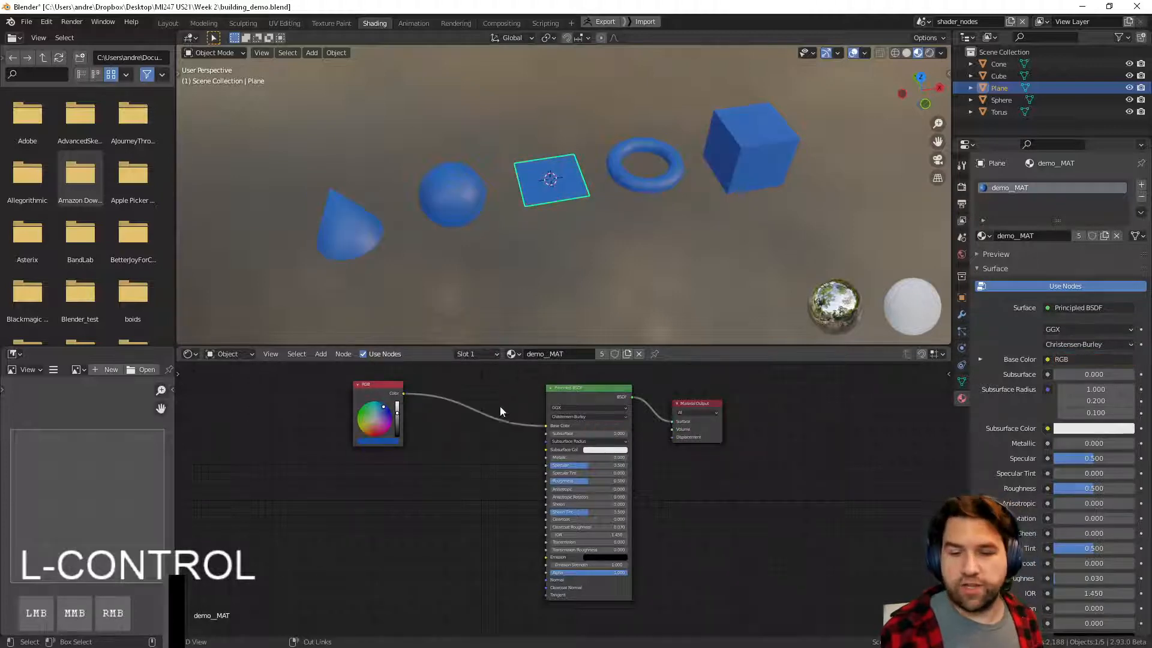
- Cut the link between the RGB node and Base Color, reconnect it, and cut it again
mouse_move(484, 414)
ctrl+right_down()
mouse_move(471, 450)
mouse_move(459, 449)
ctrl+right_up()
drag(403, 394, 546, 426)
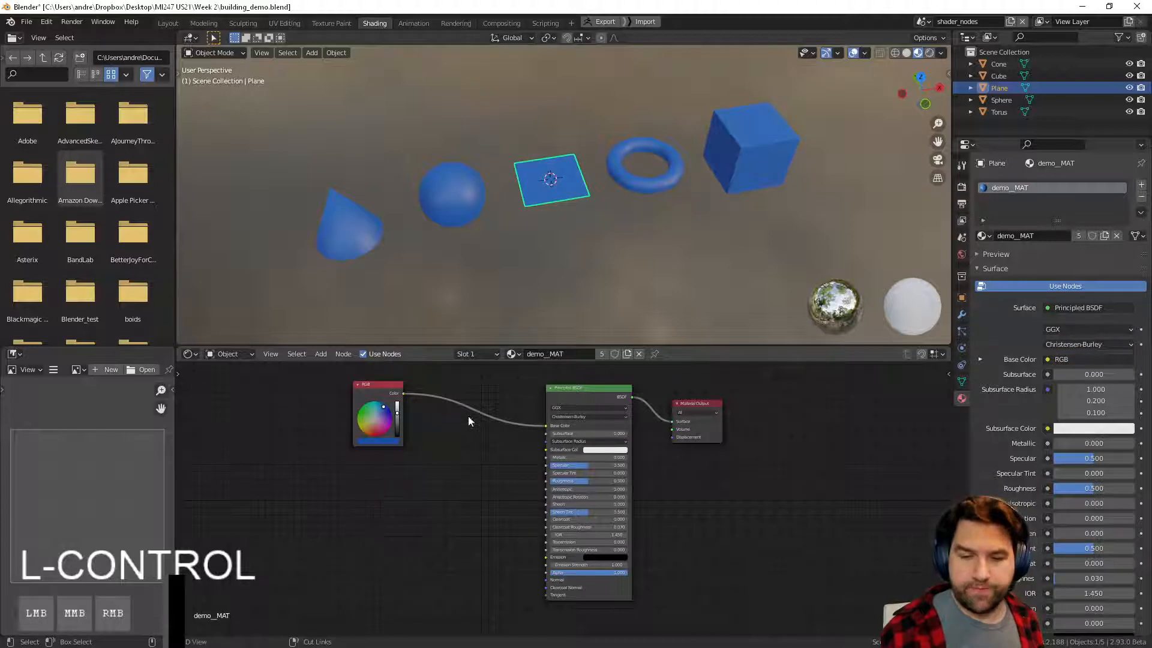
ctrl+right_drag(469, 416, 462, 456)
drag(384, 393, 386, 398)
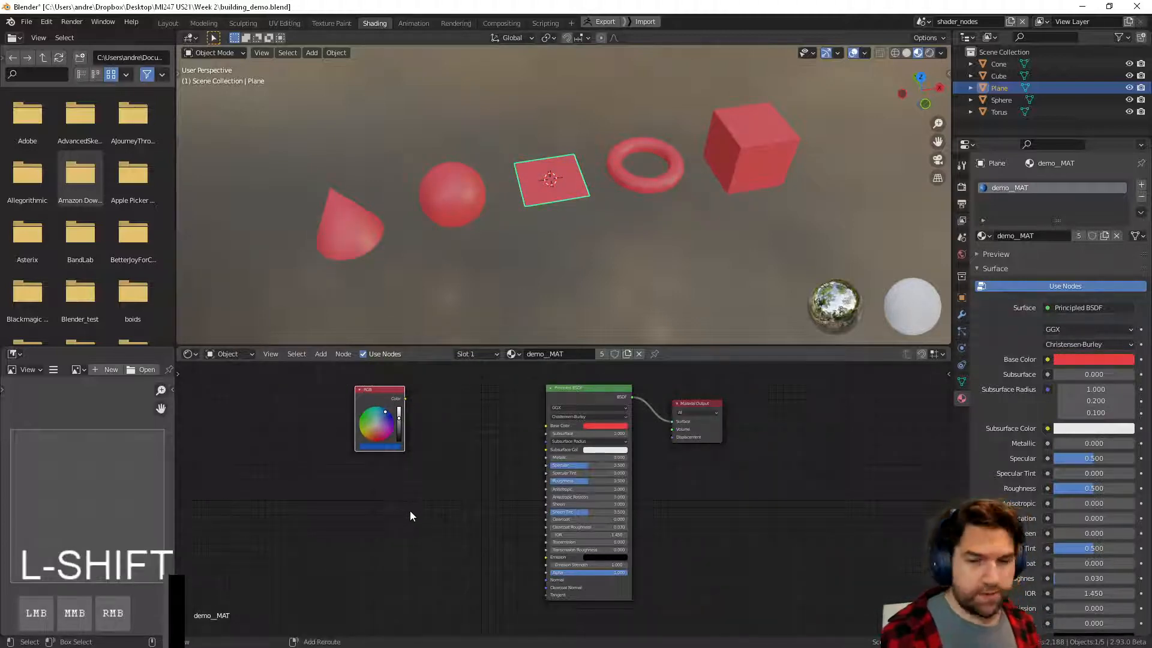
- Try adding a Vertex Color node below the RGB node by searching for it, and delete it
key(shift+a)
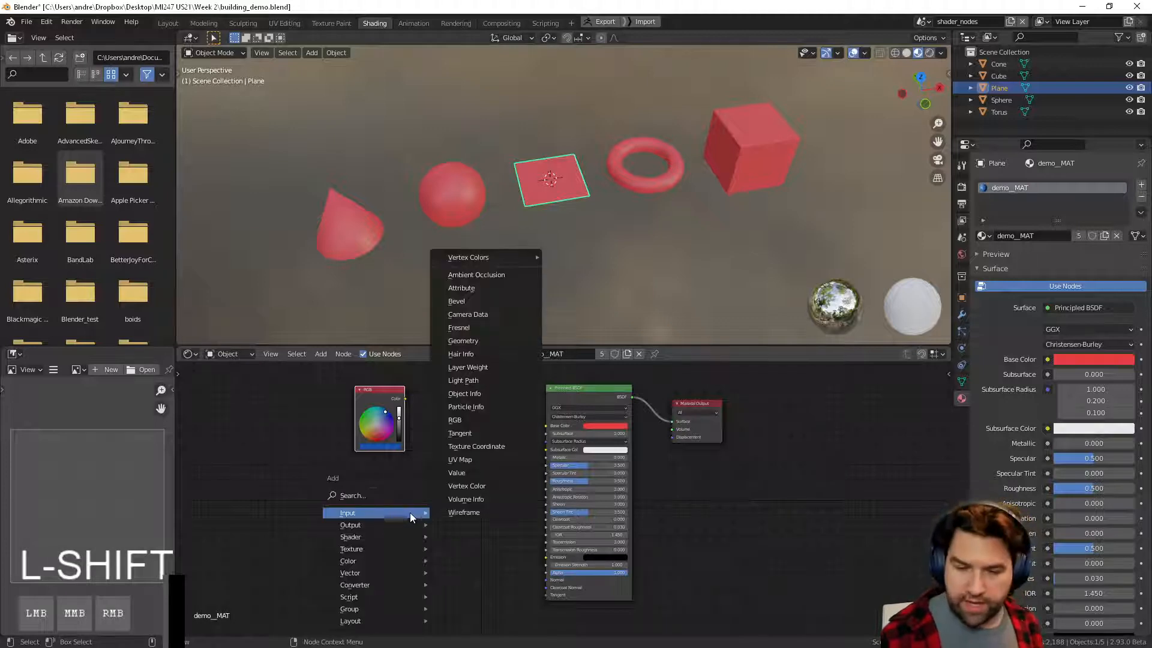
click(400, 496)
text(vect)
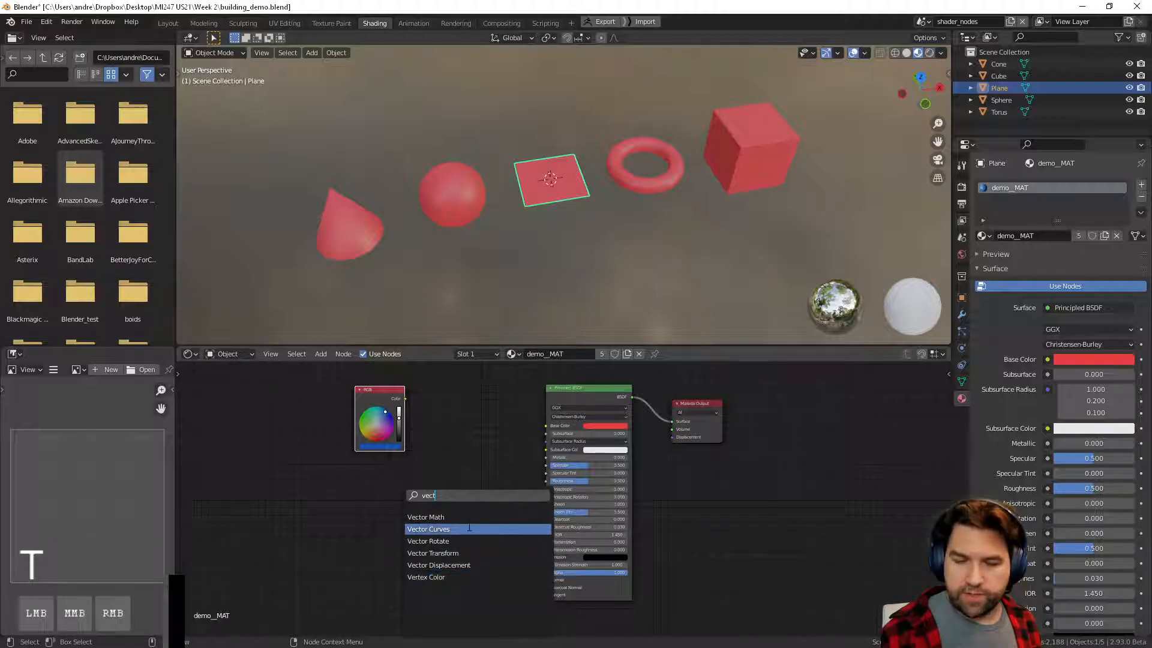
click(463, 579)
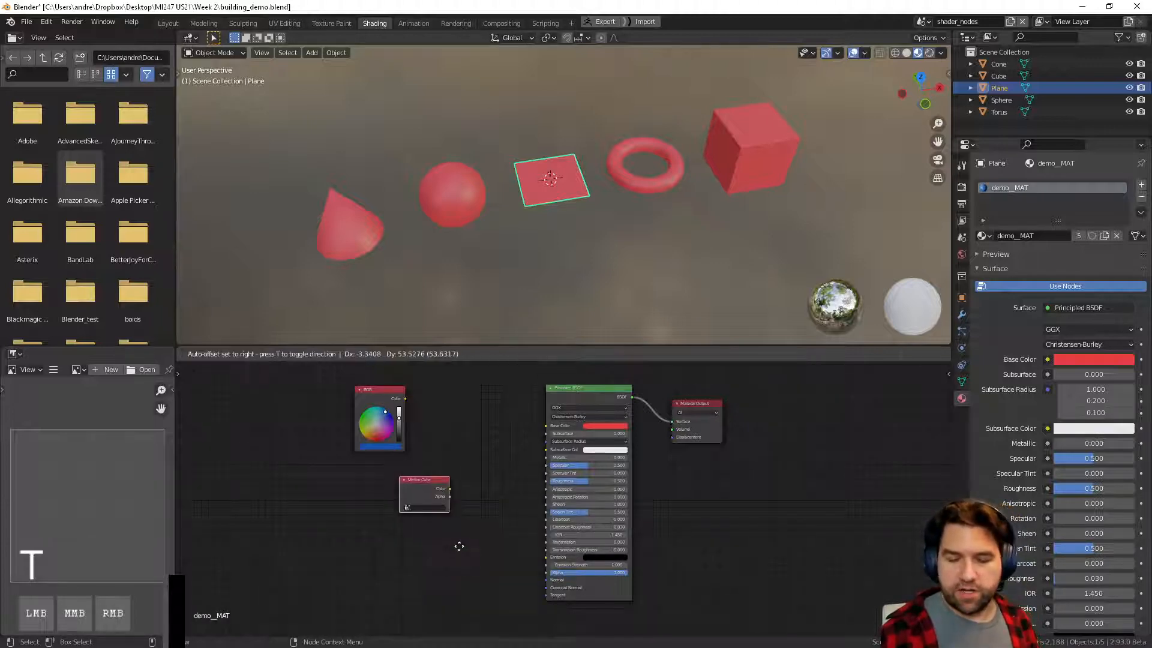
key(x)
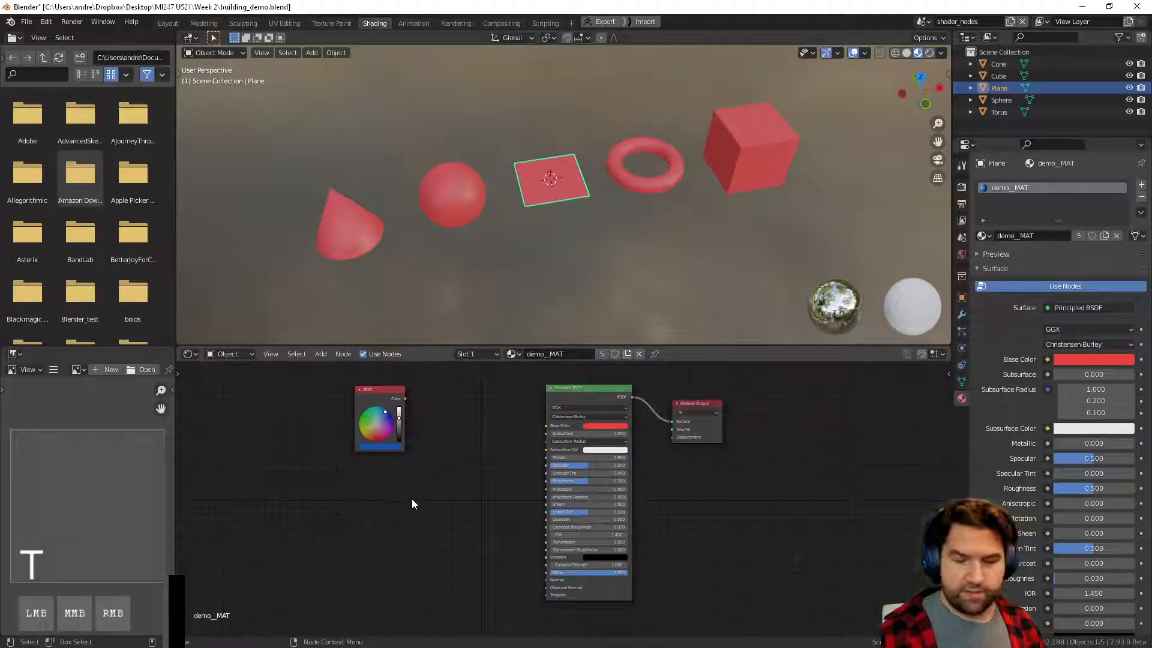
- Add a Voronoi Texture node between the RGB and Principled BSDF nodes and move the RGB node aside to make room
key(shift+a)
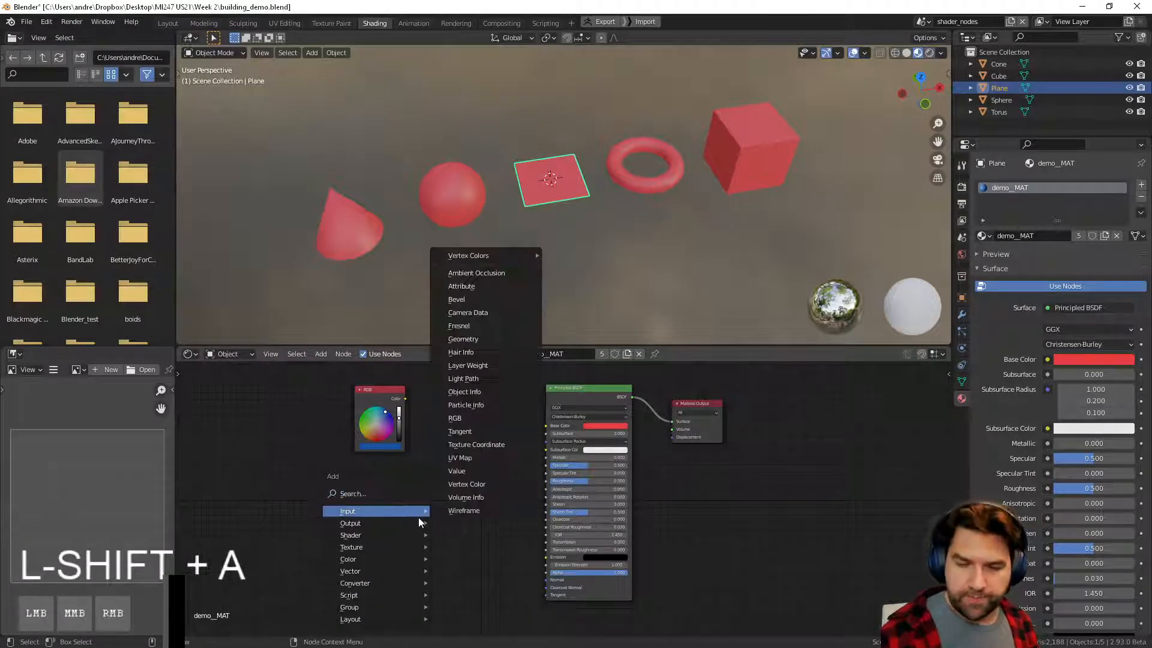
mouse_move(417, 509)
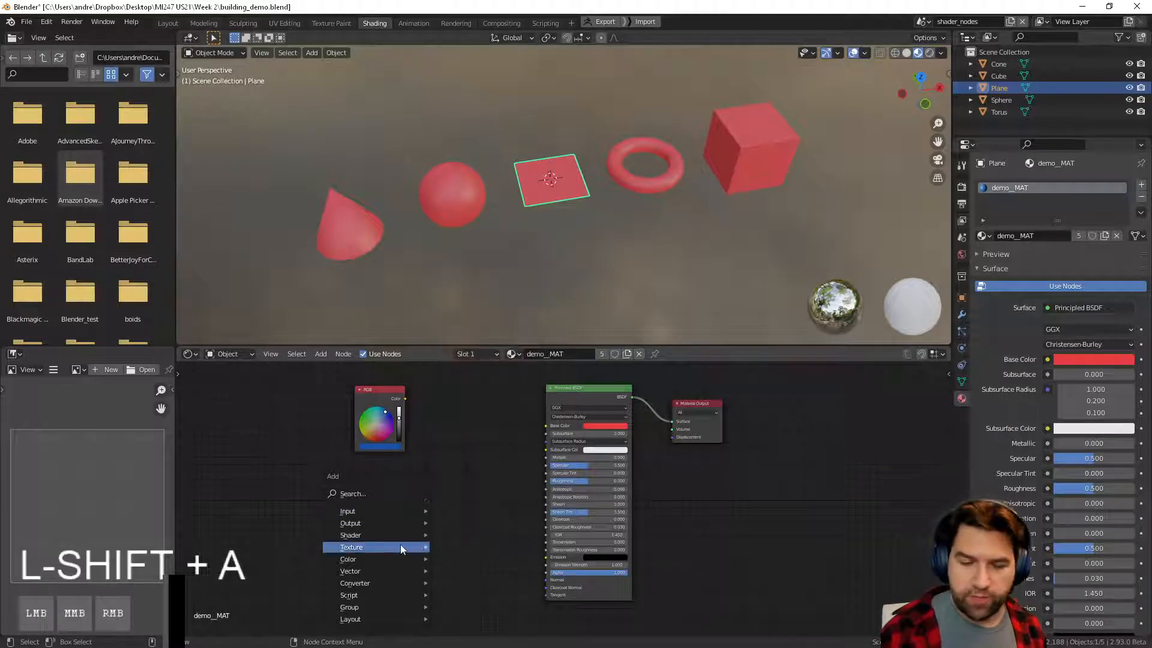
mouse_move(400, 547)
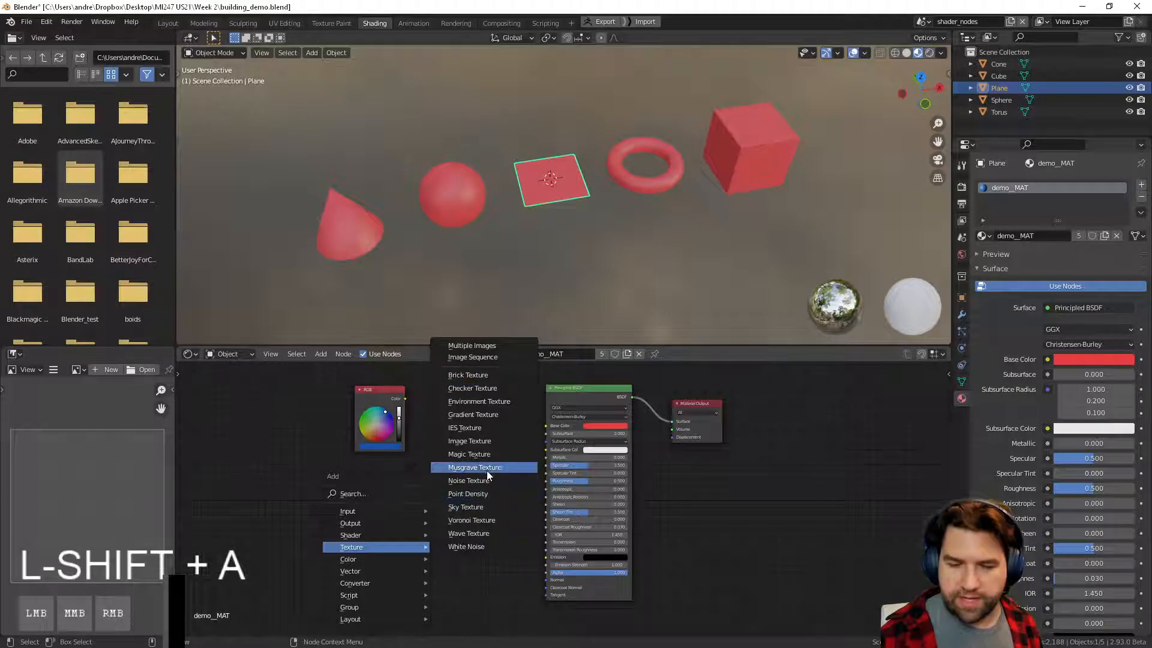
click(483, 520)
click(373, 469)
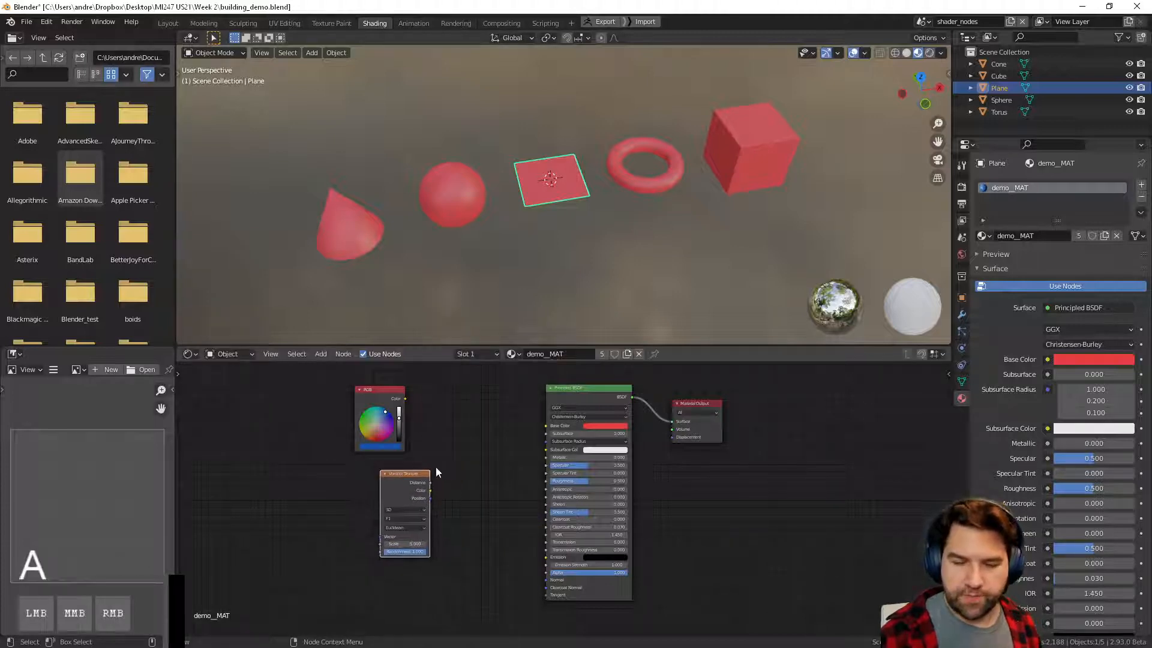
drag(408, 478, 419, 449)
drag(383, 391, 317, 390)
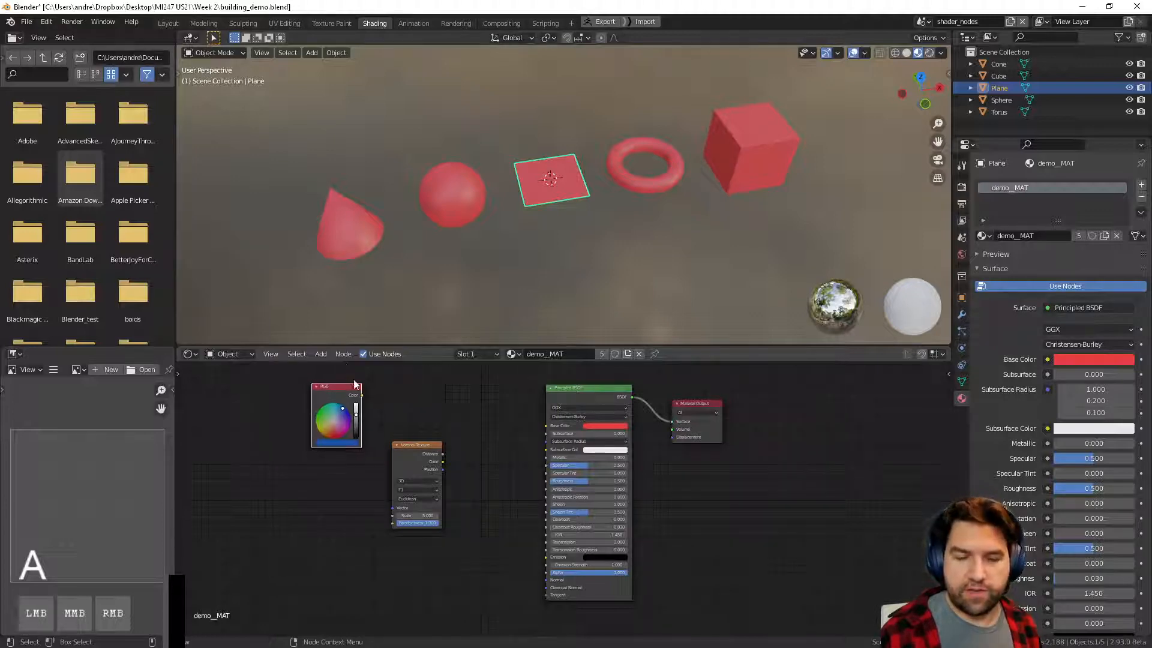
click(316, 387)
click(320, 389)
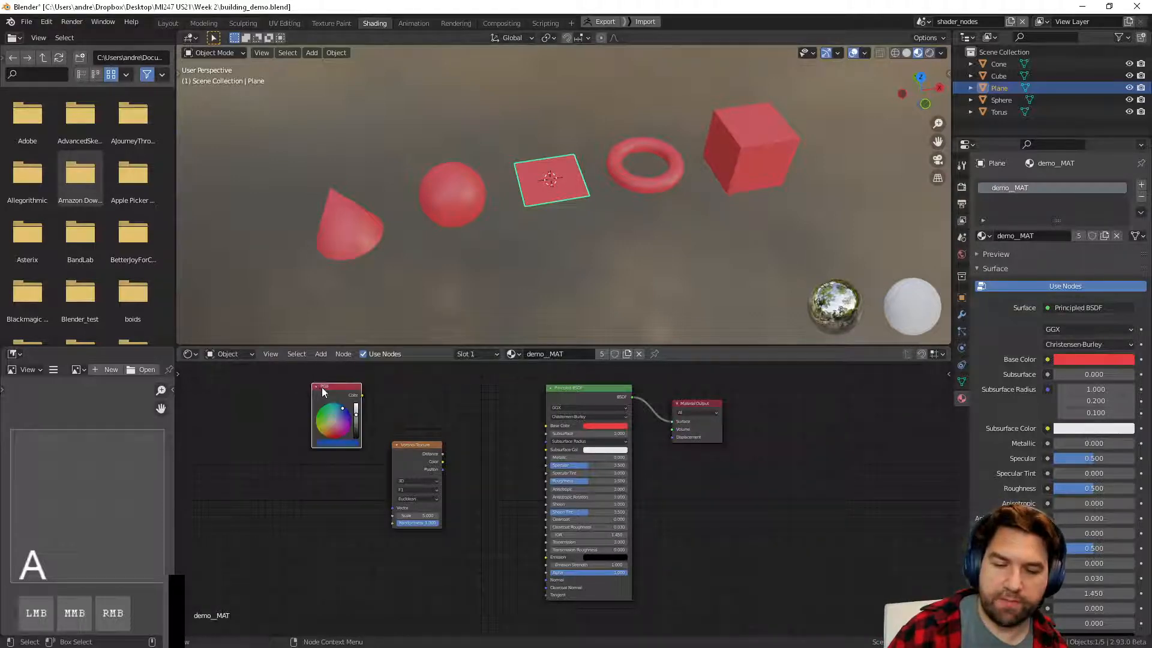
click(319, 390)
click(319, 388)
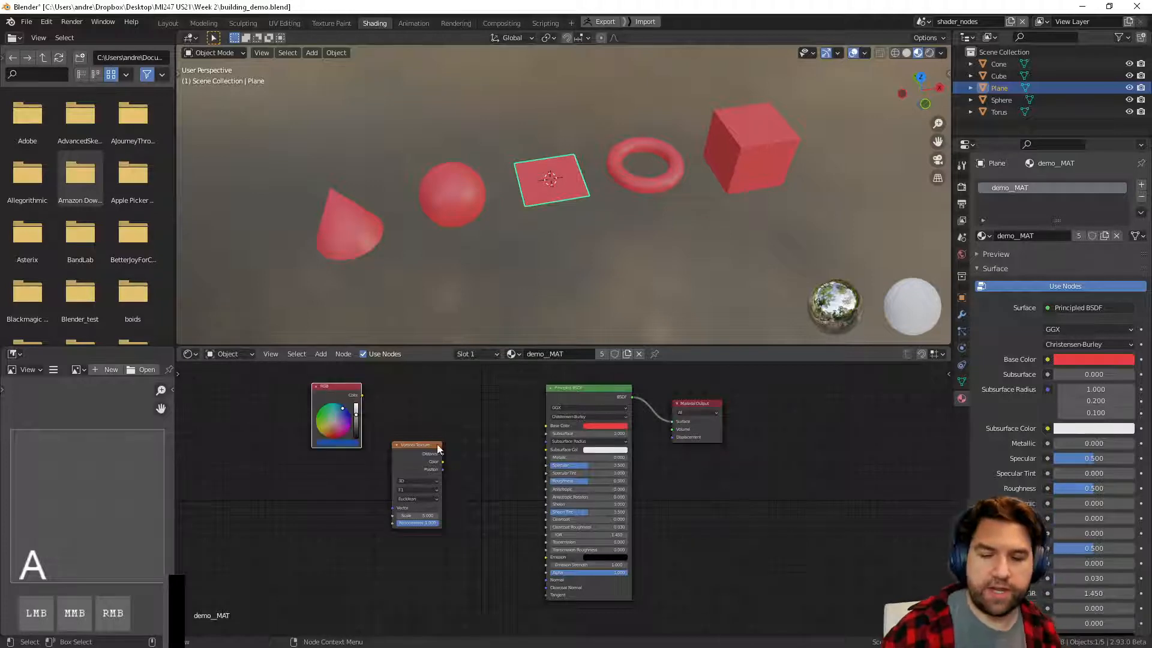
mouse_move(497, 523)
middle_down()
mouse_move(466, 517)
mouse_move(481, 487)
mouse_move(502, 520)
mouse_move(497, 502)
middle_up()
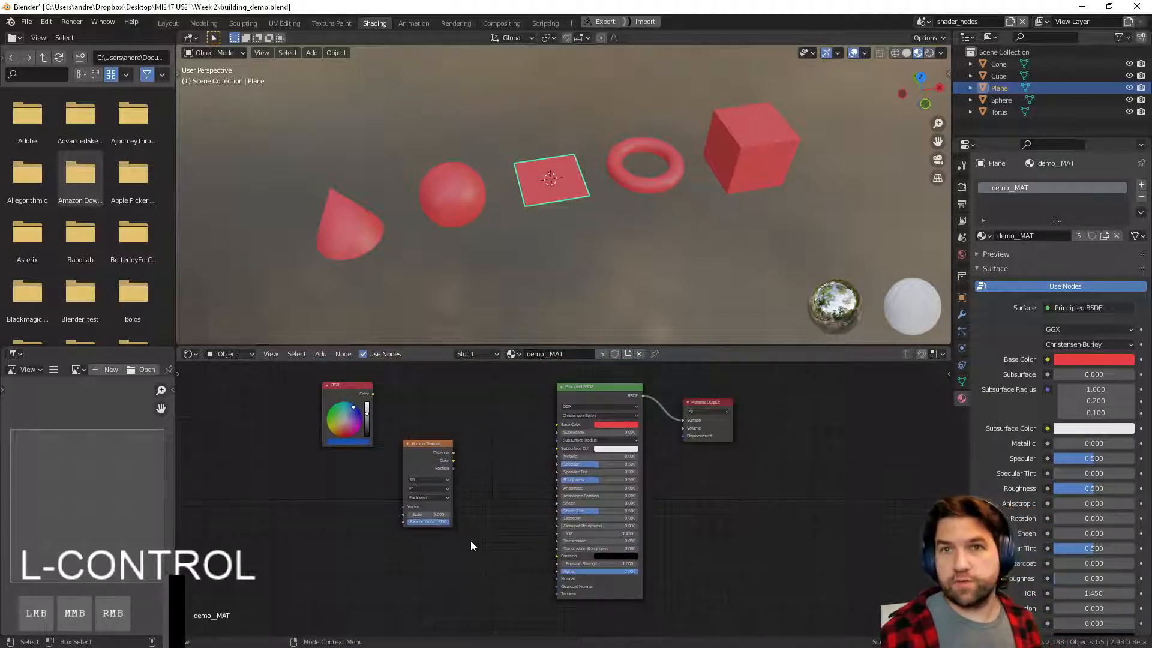
ctrl+middle_drag(471, 542, 522, 550)
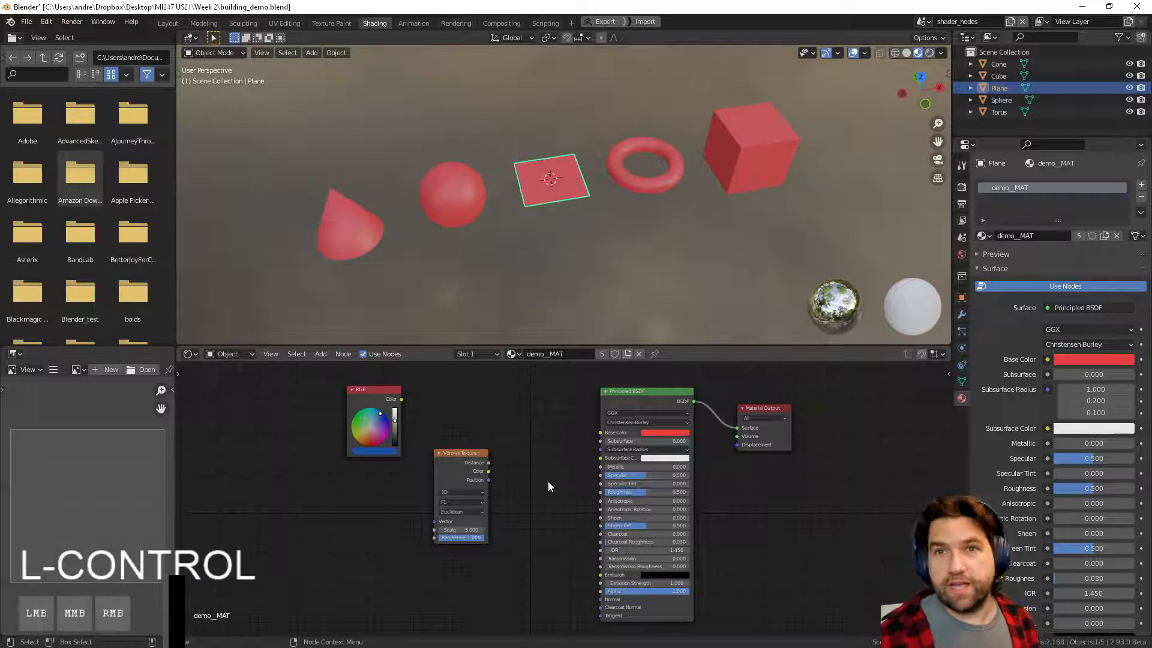
middle_drag(548, 483, 513, 461)
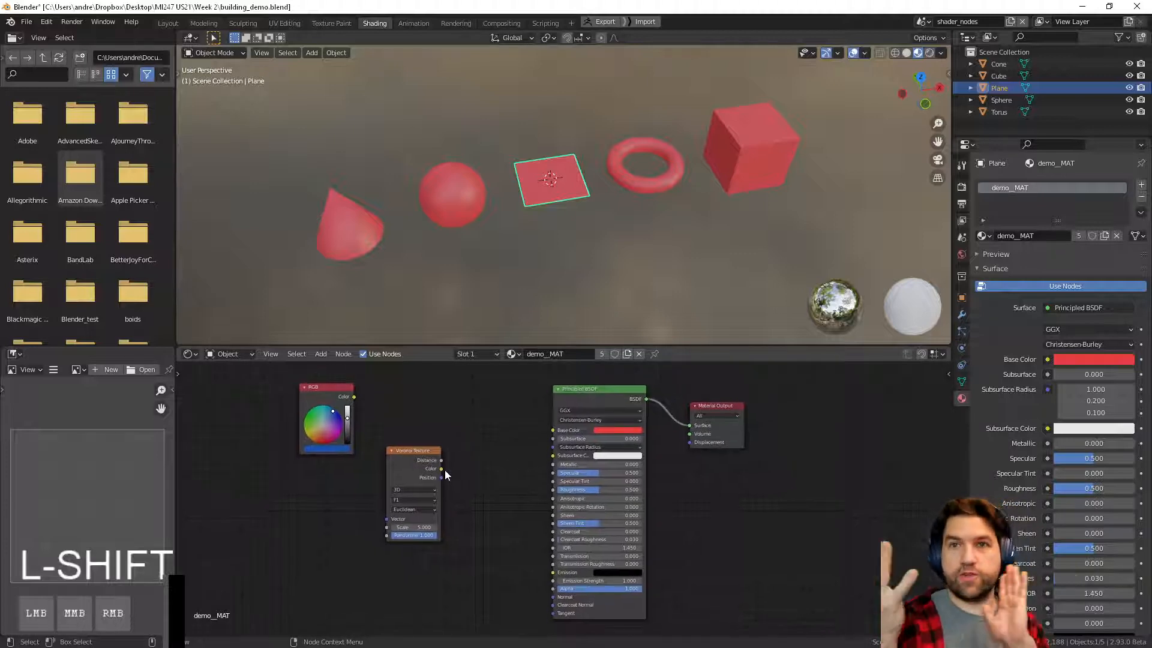
middle_drag(611, 282, 642, 254)
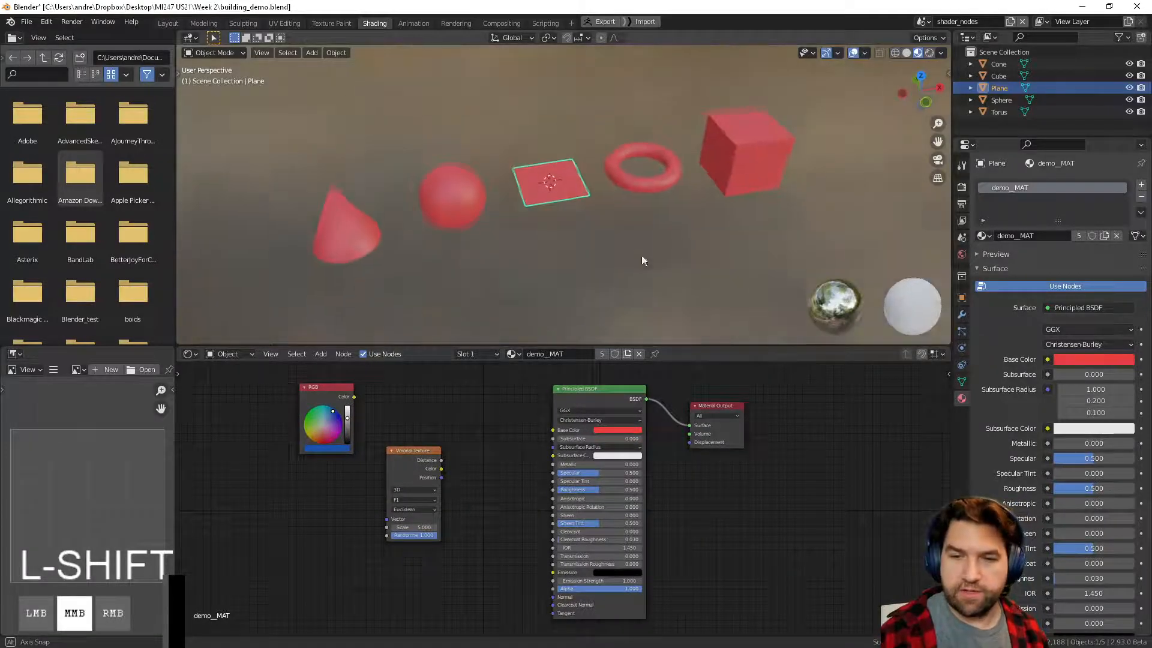
- Place the Voronoi Texture node beside the RGB node and link its Color output to the Principled BSDF's Base Color
drag(421, 447, 391, 401)
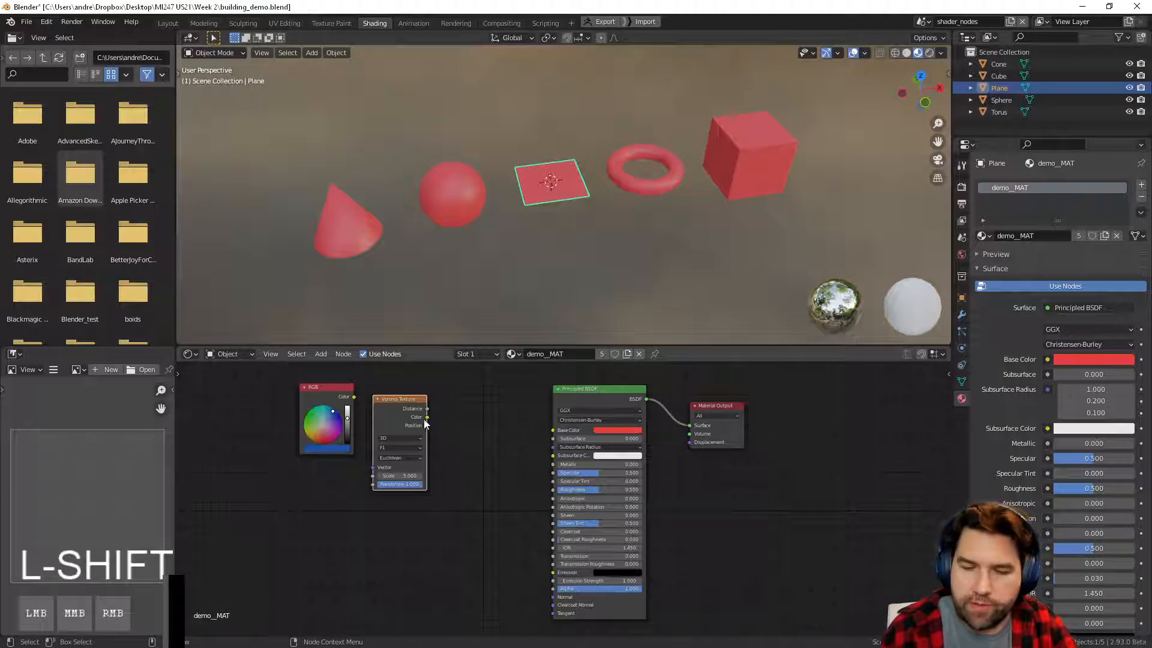
drag(428, 417, 555, 430)
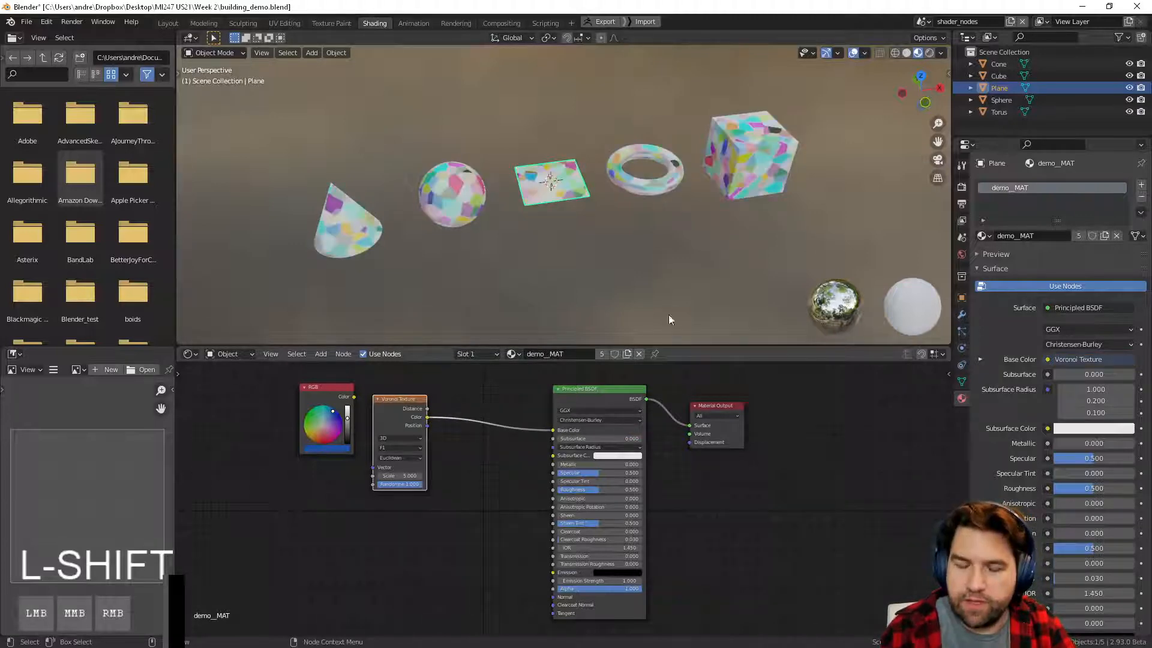
middle_drag(618, 254, 594, 265)
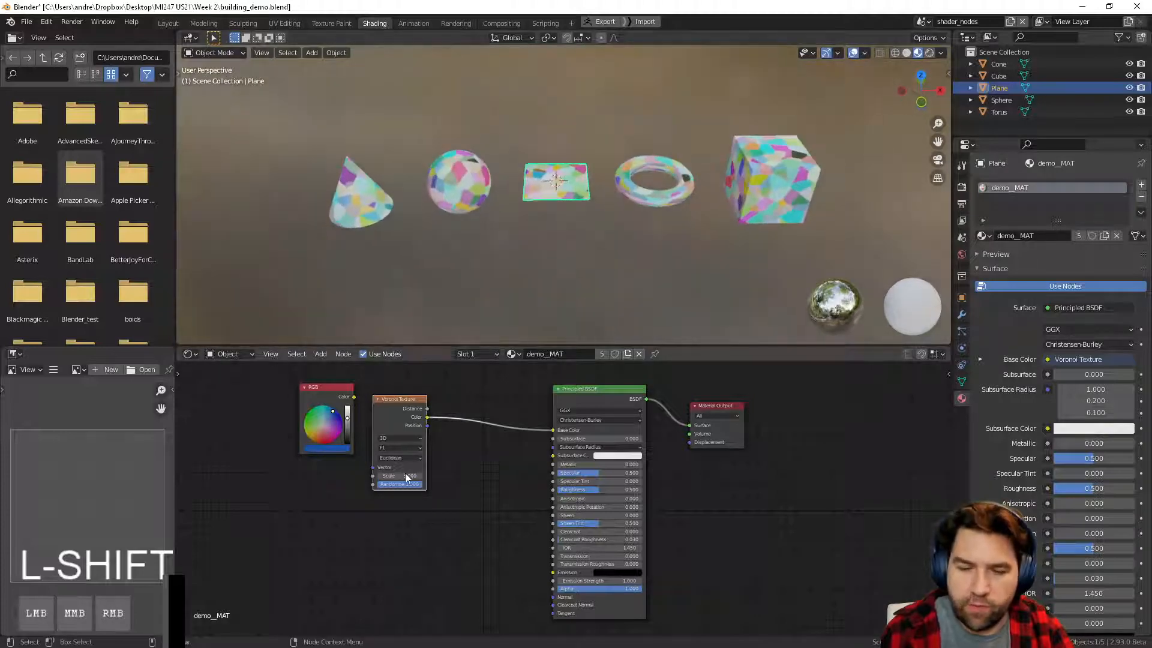
- Set the Voronoi Texture's Scale to about 6.6 and its distance metric to Manhattan
mouse_move(403, 476)
mouse_down()
mouse_move(413, 475)
mouse_move(387, 485)
mouse_move(401, 488)
mouse_up()
click(417, 456)
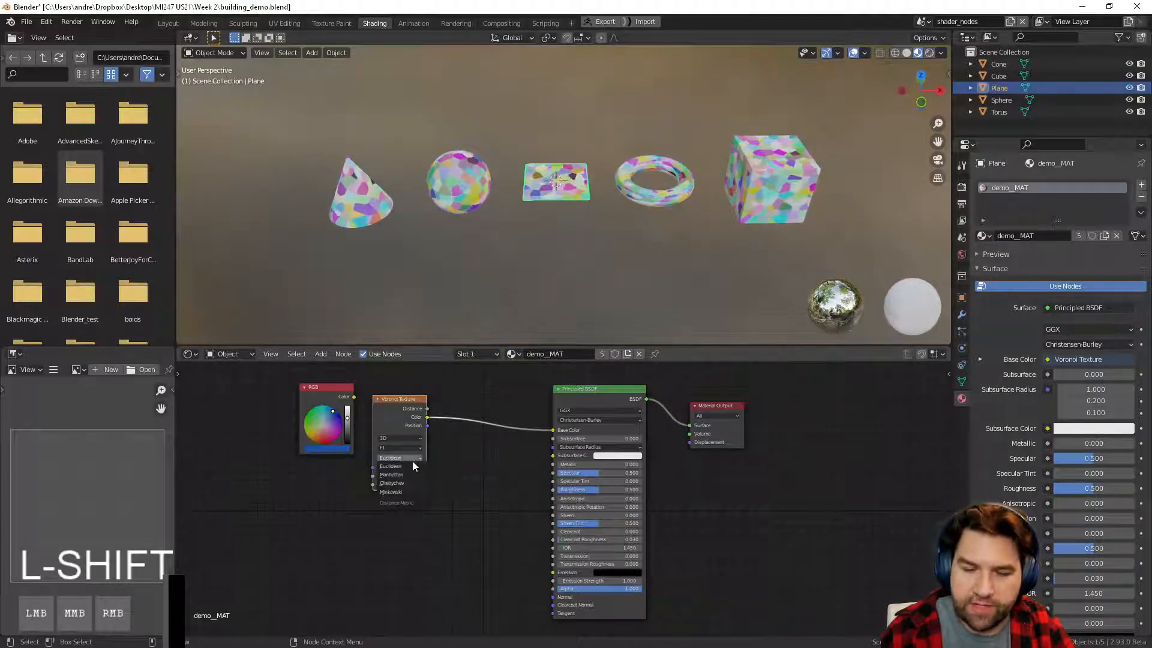
click(404, 473)
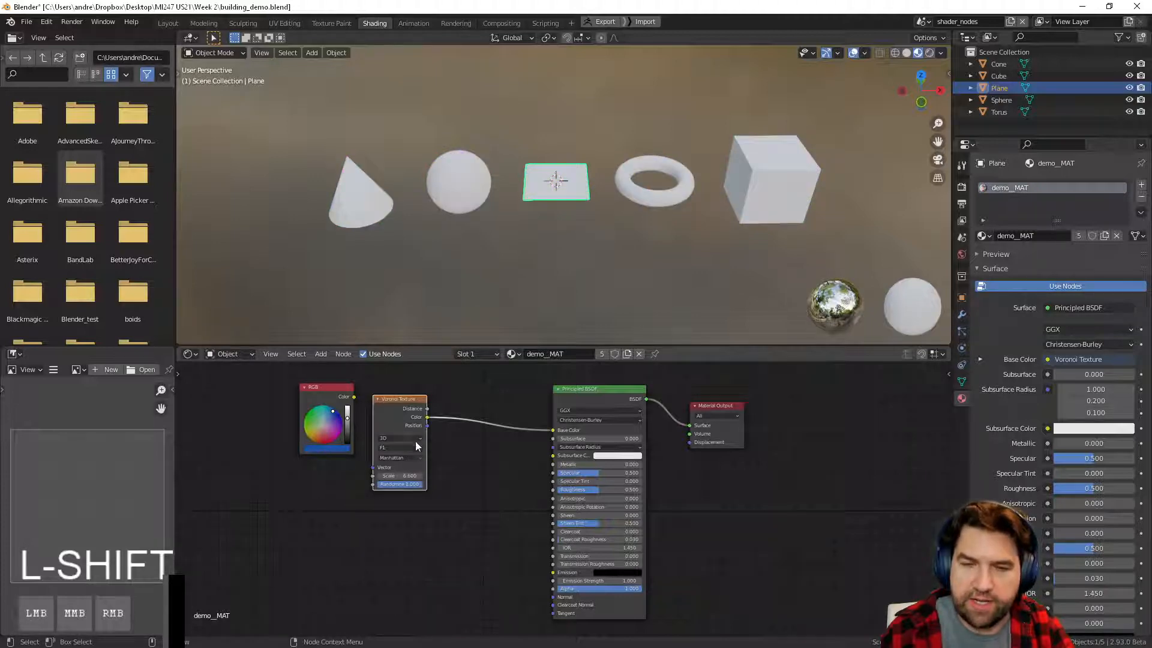
- Try F2 as the Voronoi Texture's feature output and inspect the pattern on the objects
click(405, 448)
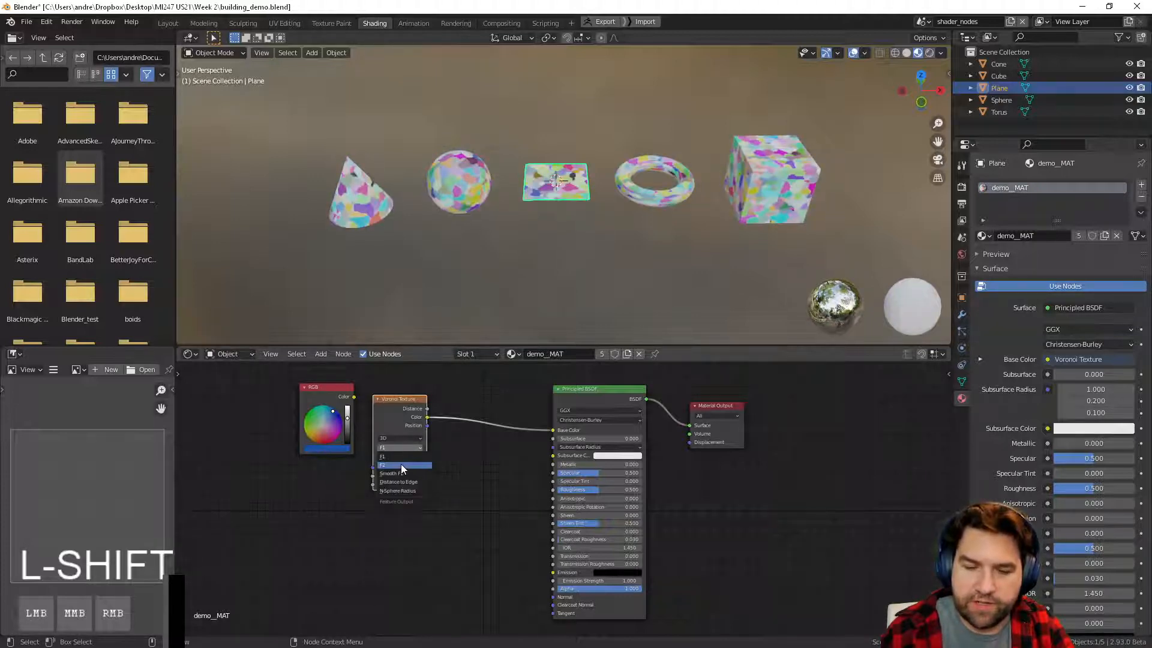
click(401, 463)
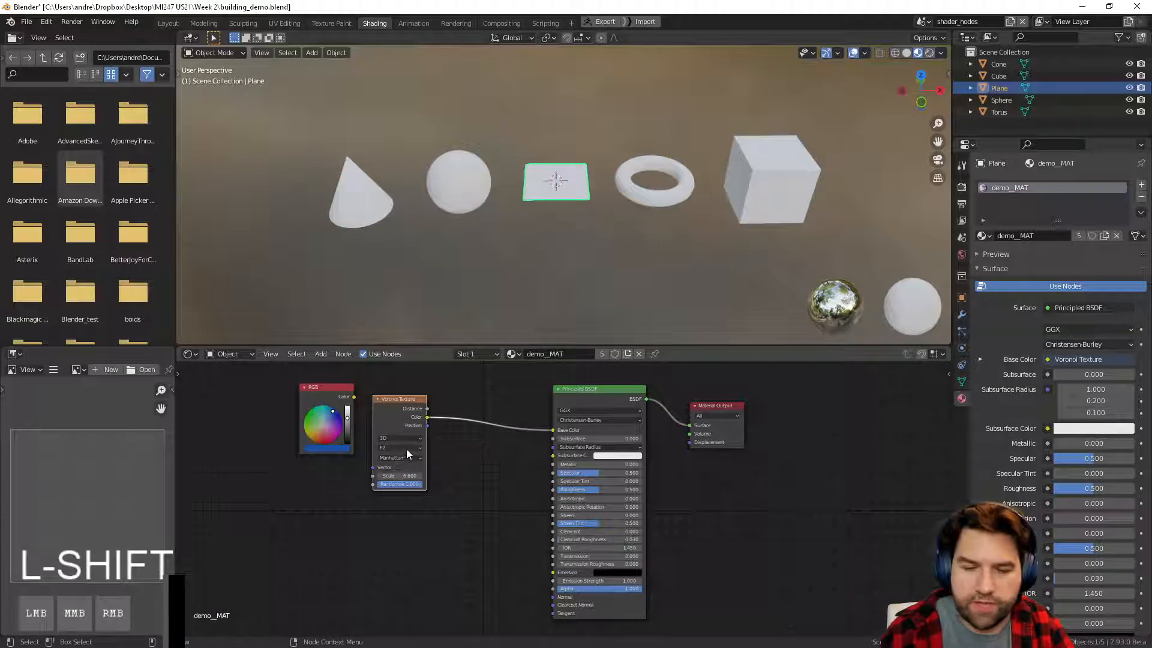
middle_drag(509, 327, 541, 252)
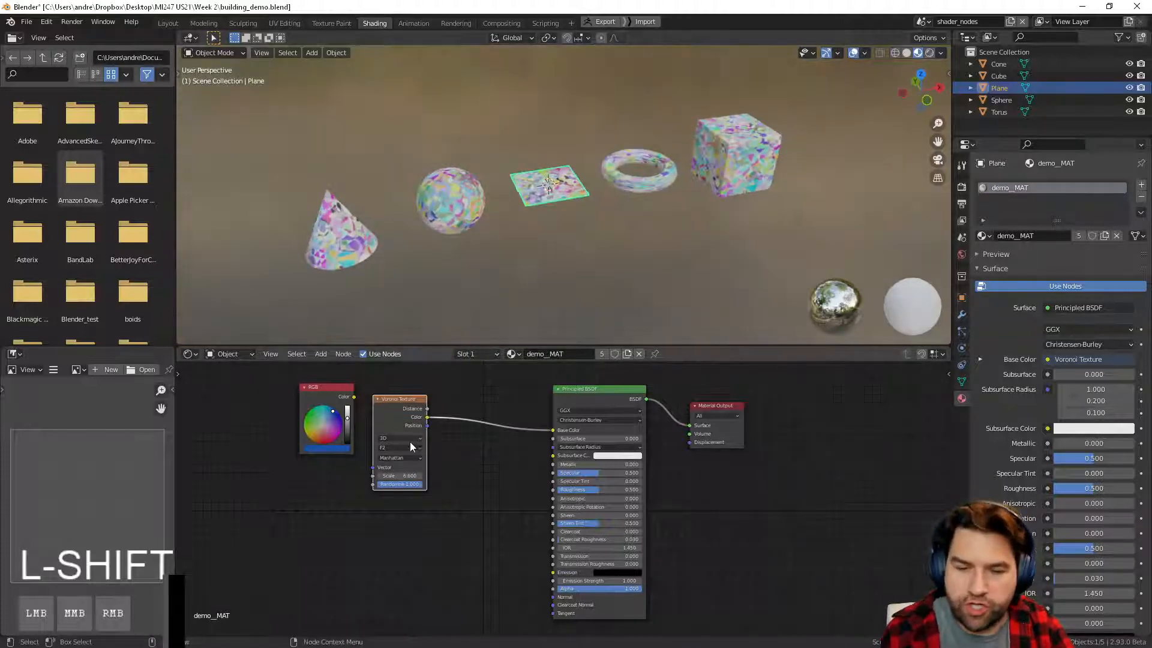
- Set the Voronoi Texture's feature output to Distance to Edge and link its Distance output to Base Color
click(410, 447)
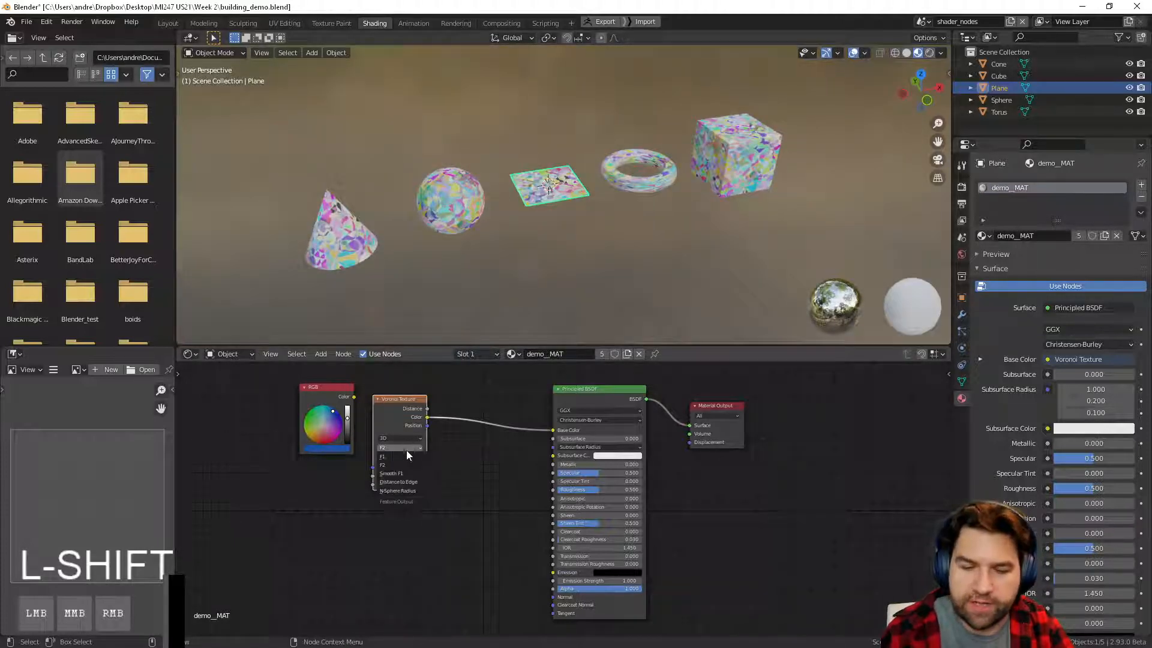
click(413, 481)
middle_drag(513, 268, 491, 222)
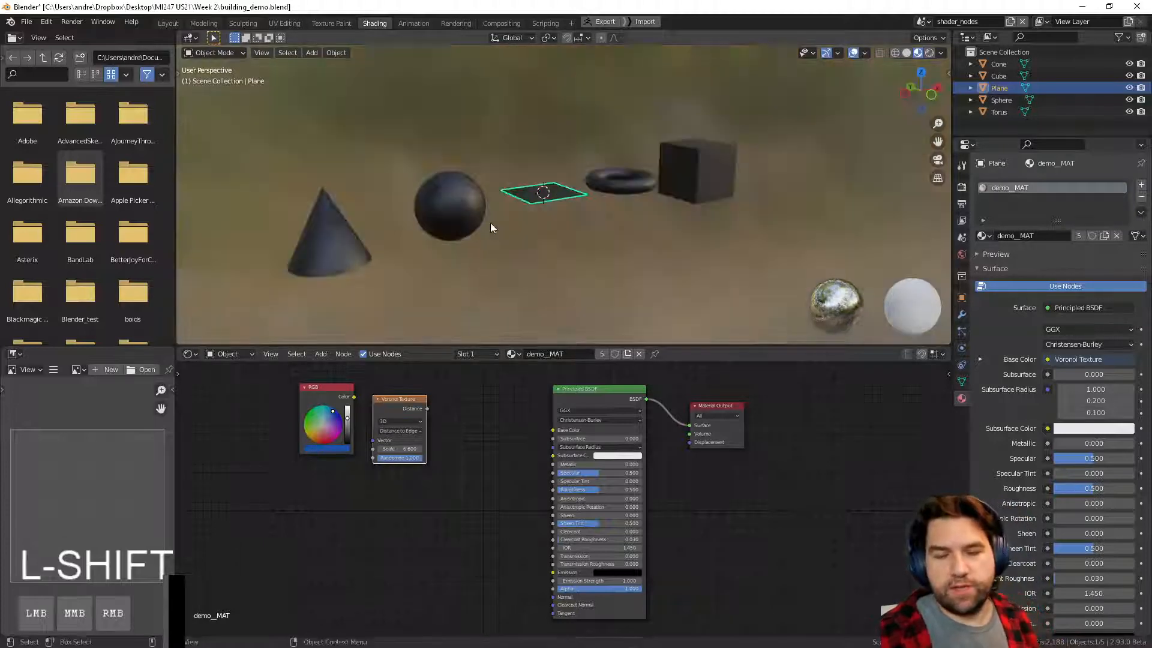
middle_drag(521, 265, 493, 302)
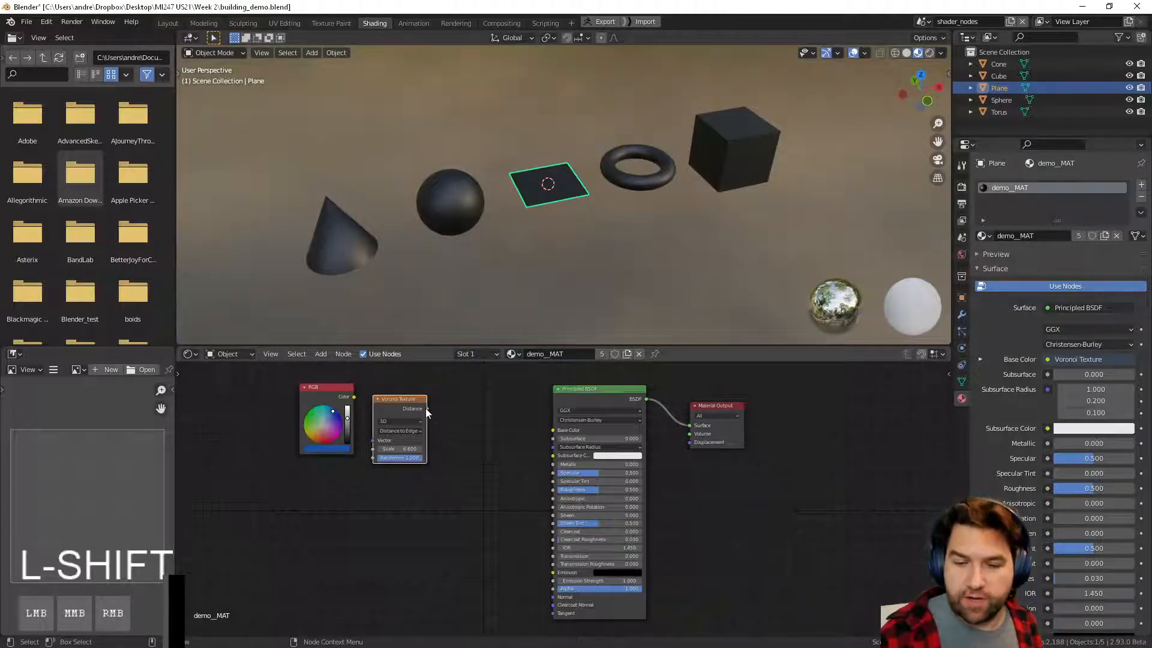
mouse_move(427, 408)
mouse_down()
mouse_move(567, 427)
mouse_move(555, 429)
mouse_up()
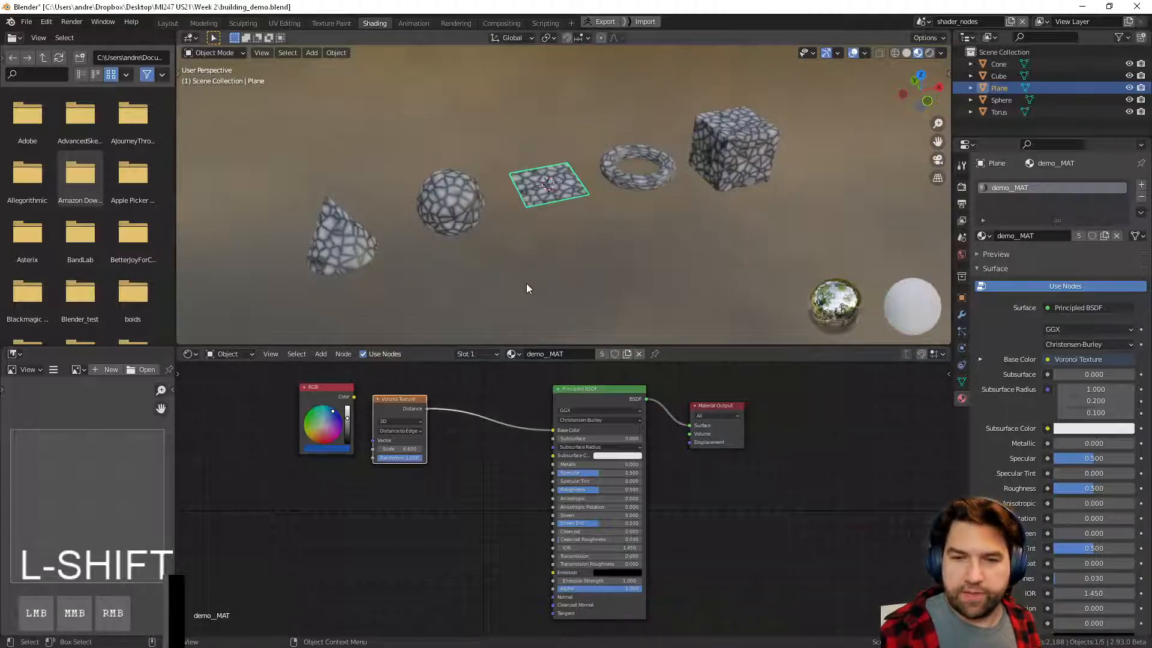
mouse_move(480, 281)
middle_down()
mouse_move(516, 276)
mouse_move(515, 210)
mouse_move(515, 240)
middle_up()
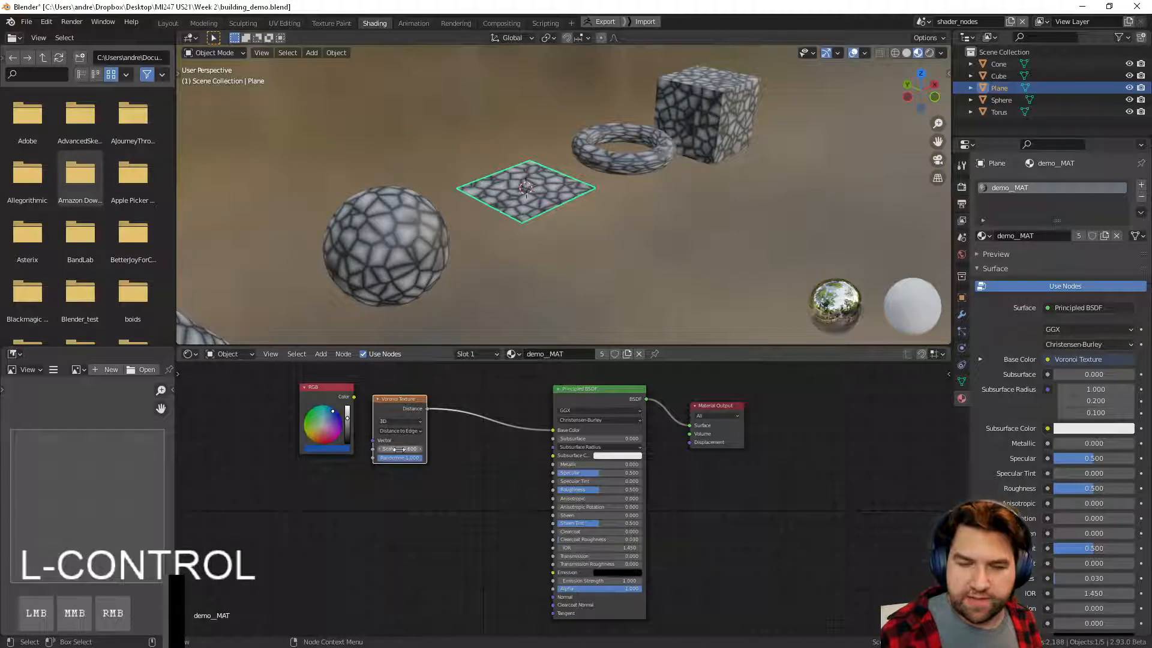
- Set the Voronoi Texture's Scale to about 6.3 and move the RGB and Voronoi Texture nodes farther from the Principled BSDF
mouse_move(403, 449)
ctrl+mouse_down()
mouse_move(390, 448)
mouse_move(406, 464)
mouse_move(383, 462)
mouse_move(422, 457)
ctrl+mouse_up()
drag(337, 402, 237, 409)
drag(383, 411, 313, 404)
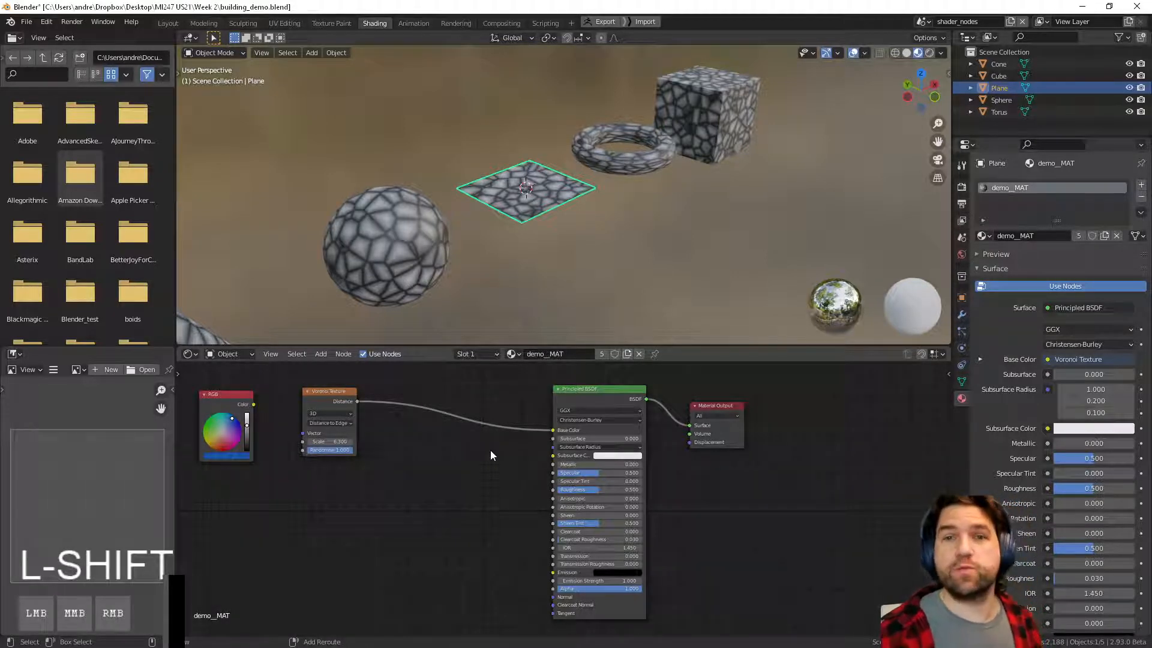
- Add a ColorRamp node and place it unconnected below the link between the Voronoi Texture and Principled BSDF nodes
key(shift+a)
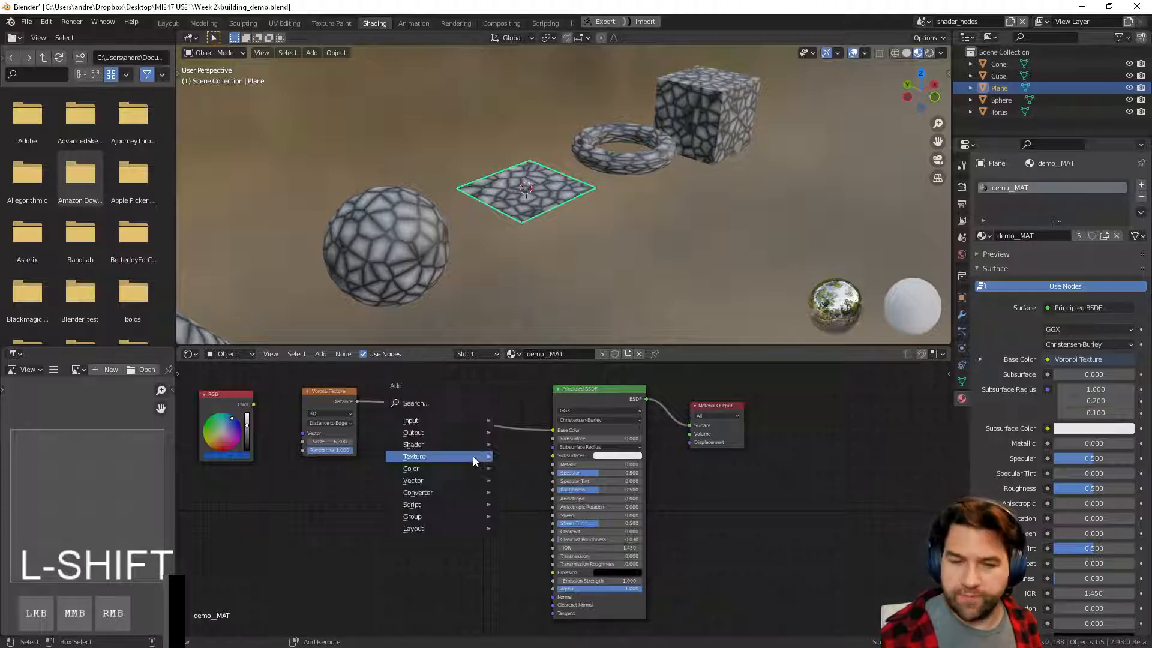
click(455, 409)
text(co)
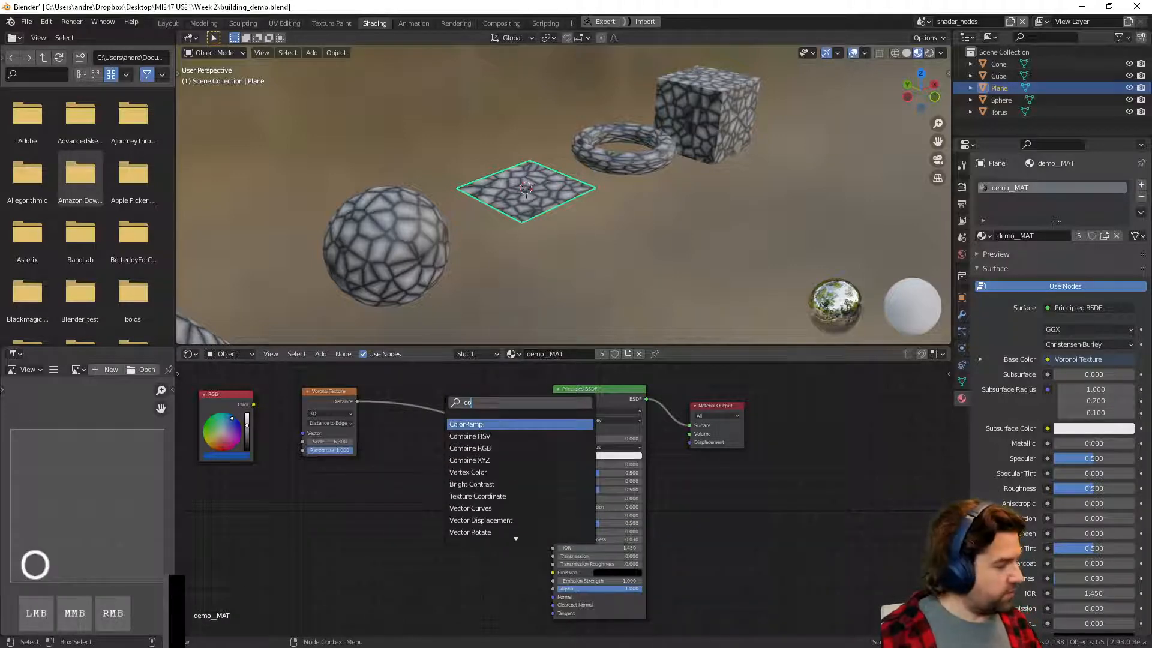
text(lor)
click(466, 425)
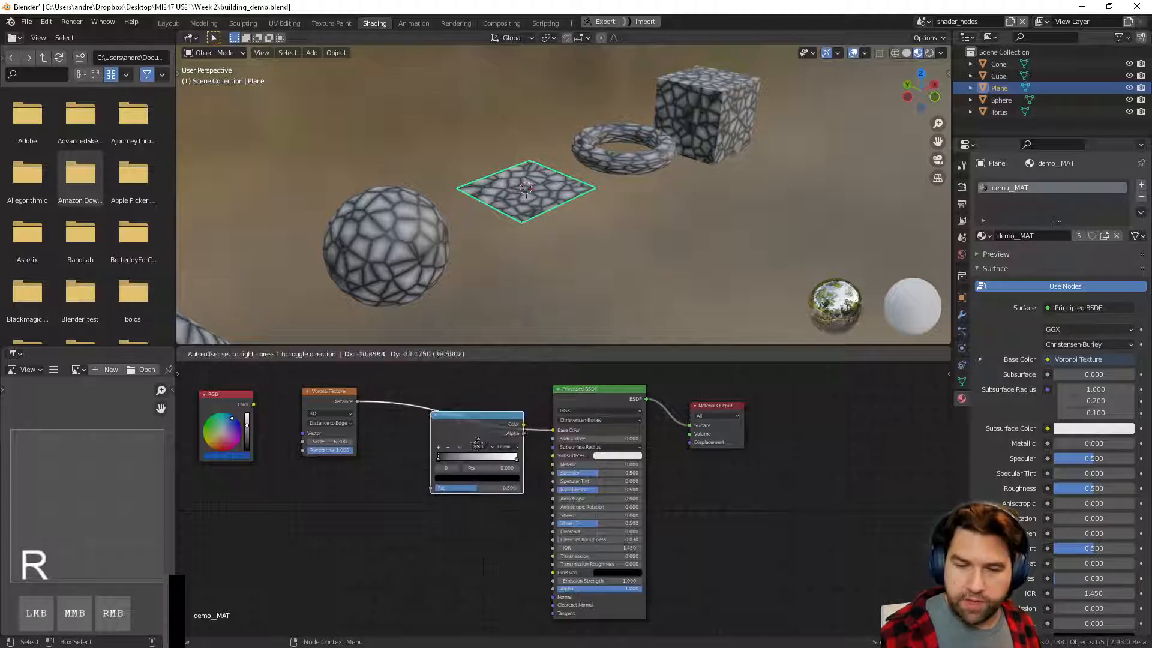
click(449, 485)
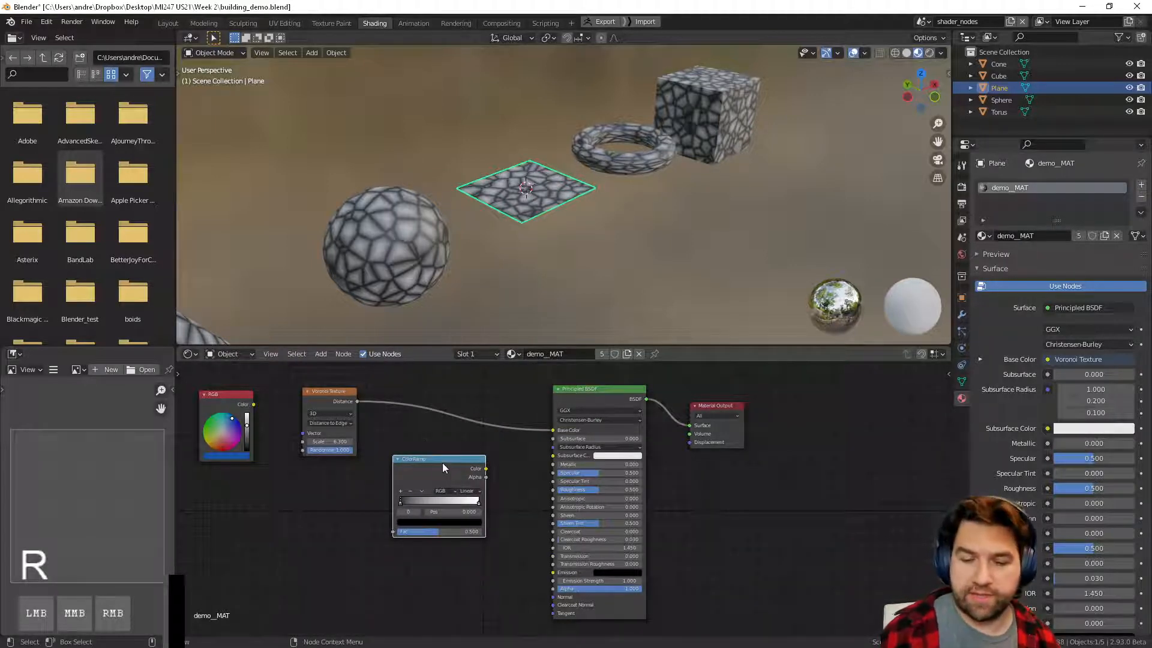
- Shift the ColorRamp node slightly toward the Principled BSDF and the Voronoi Texture node slightly away from it
drag(441, 463, 452, 468)
drag(327, 430, 305, 420)
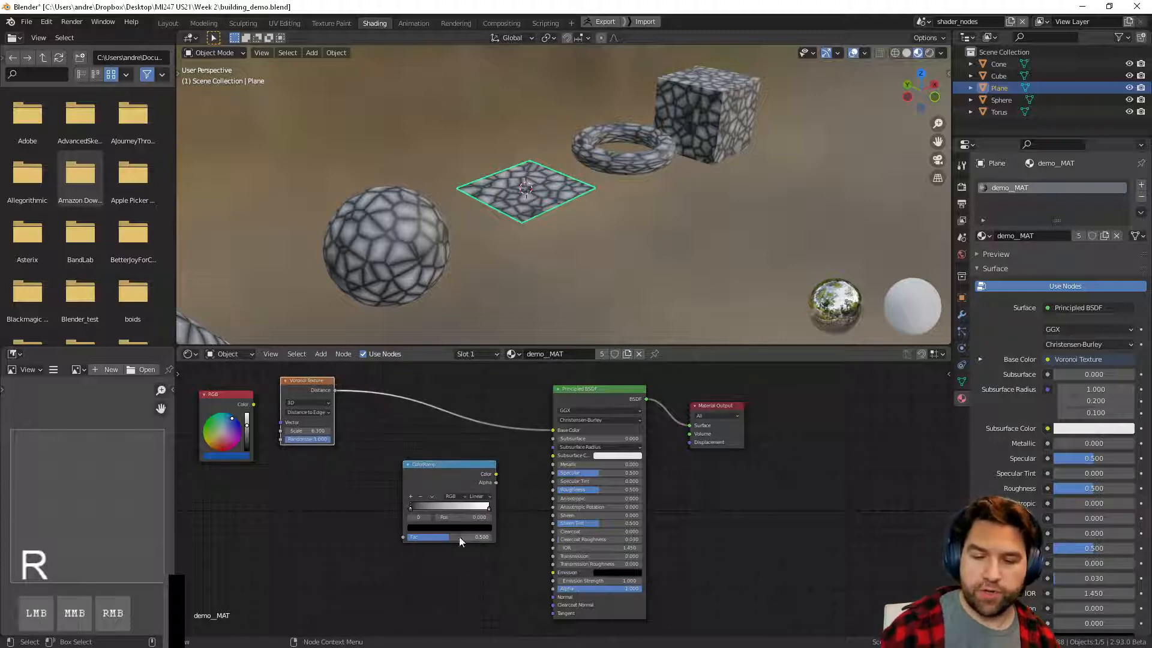
click(395, 560)
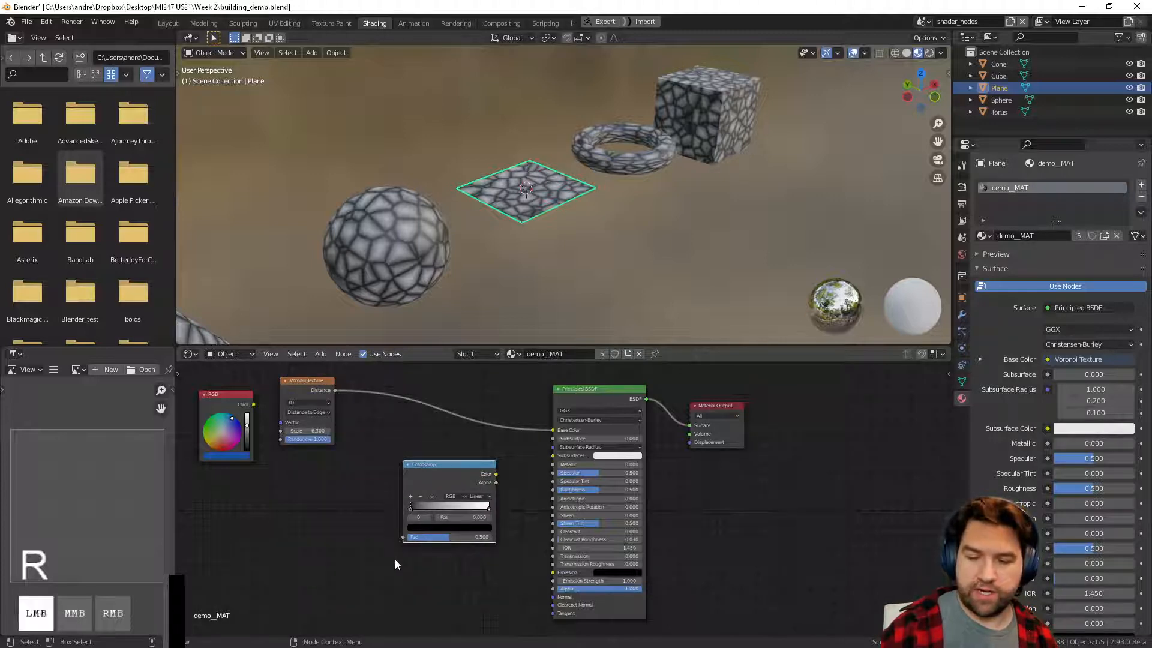
- Move the unconnected ColorRamp node slightly closer to the Voronoi Texture node
drag(402, 537, 350, 545)
click(356, 562)
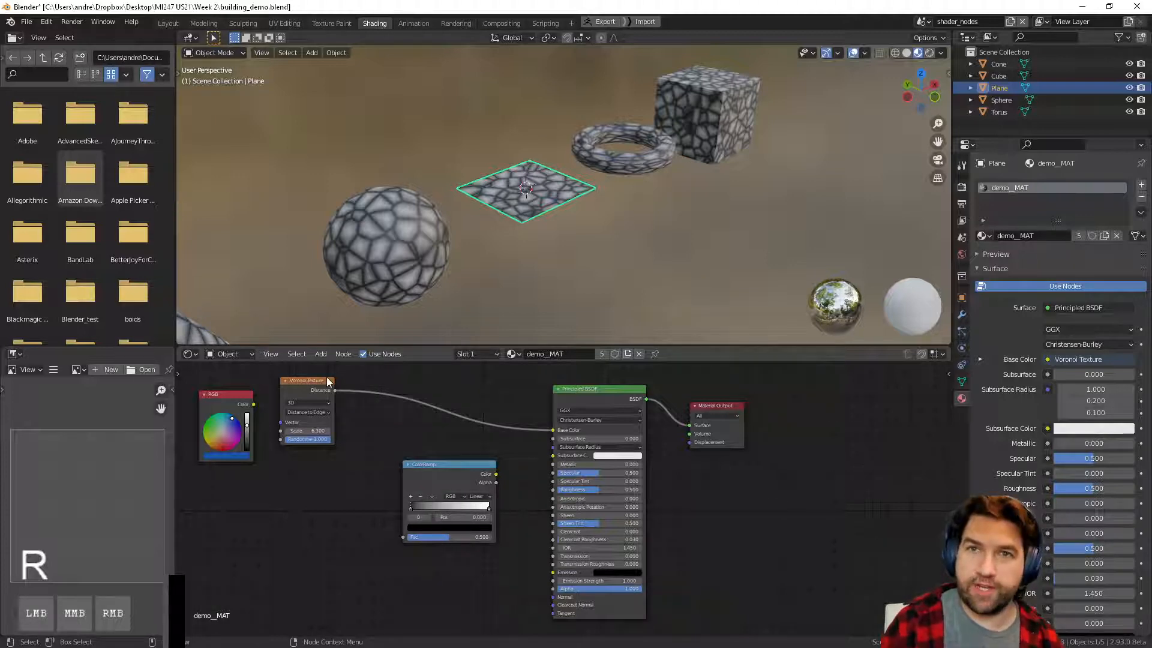
drag(398, 531, 377, 533)
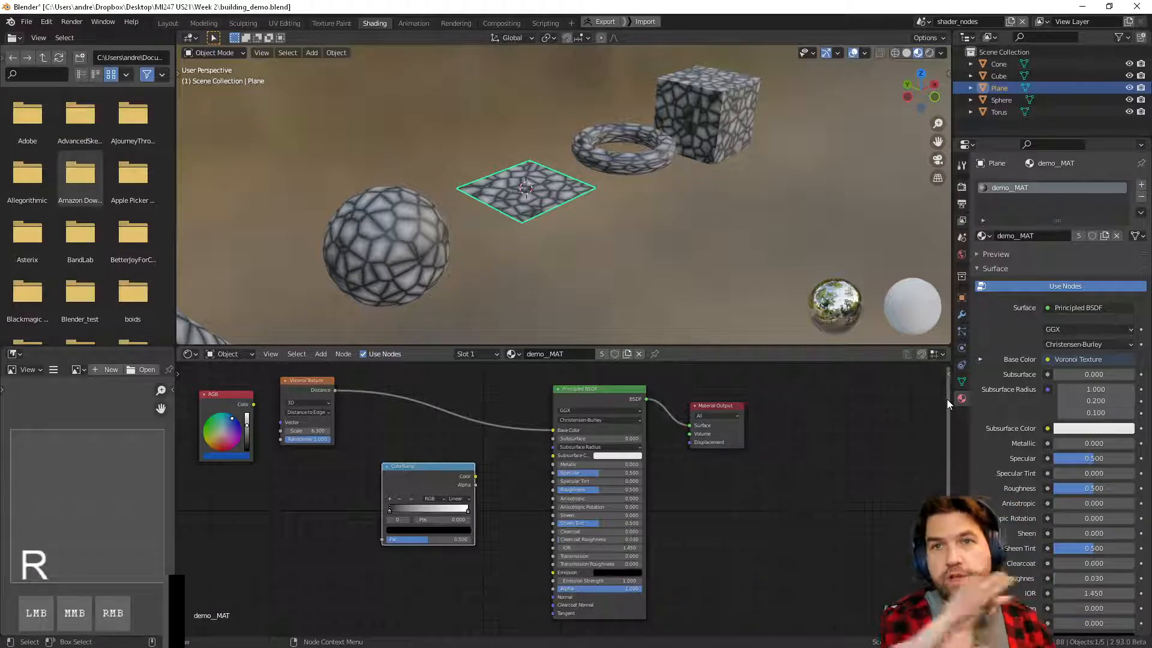
click(377, 539)
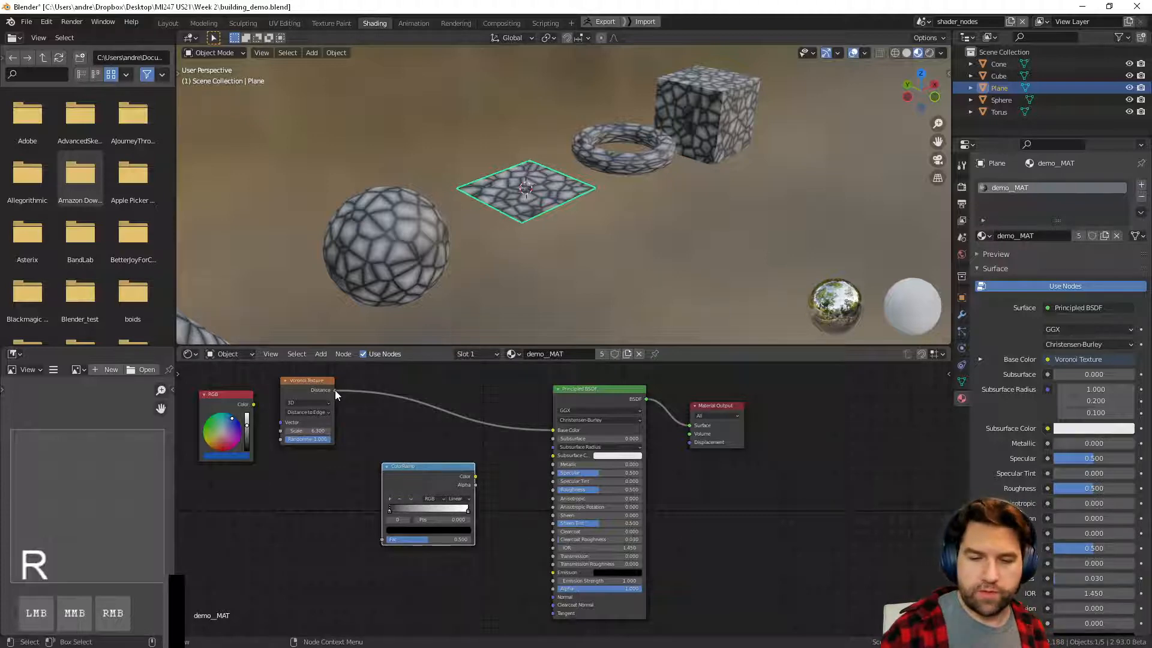
- Link the Voronoi Texture's Distance to the ColorRamp's Fac and the ColorRamp's Color to Base Color, and undo both links
drag(335, 391, 381, 539)
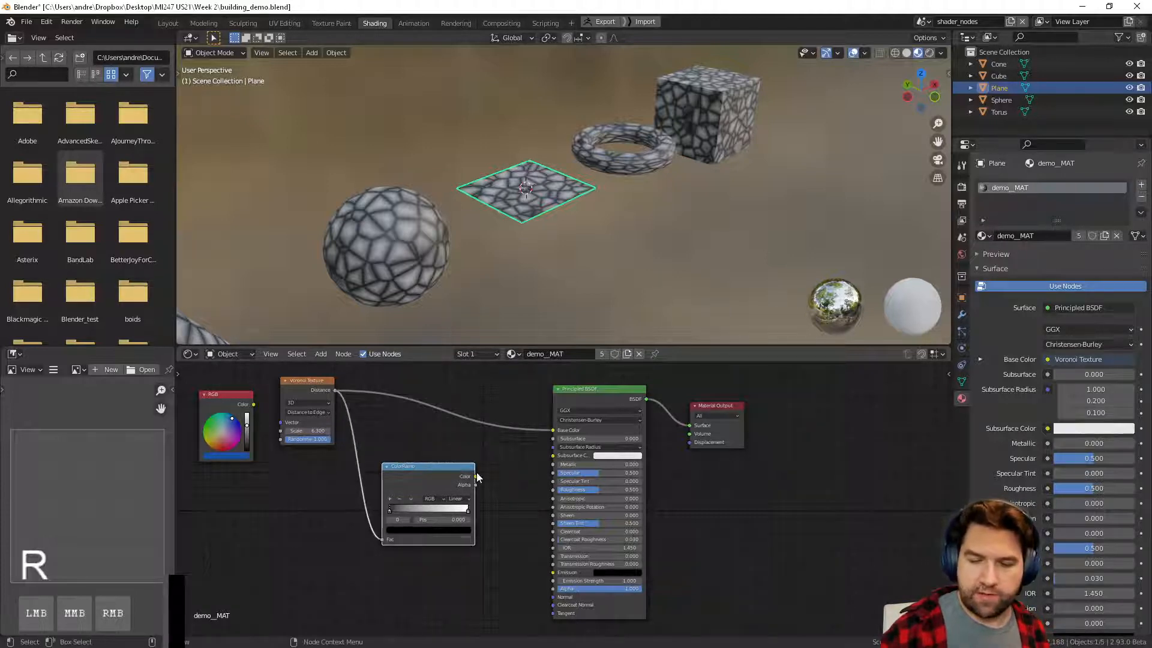
drag(476, 477, 554, 430)
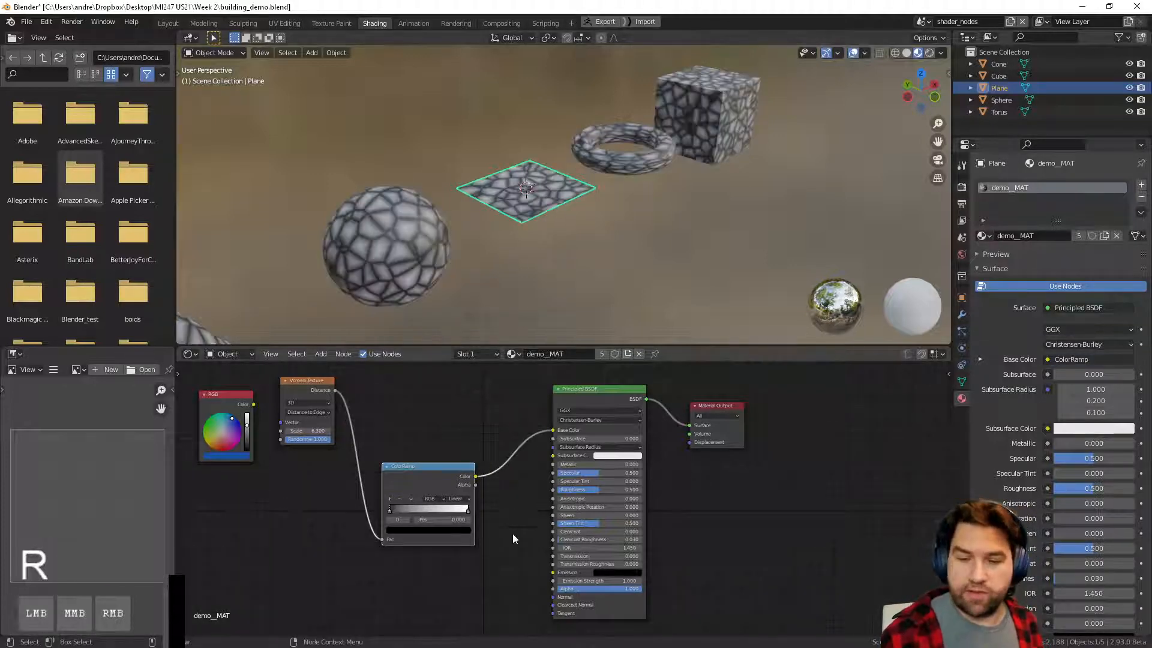
key(ctrl+z)
key(ctrl+z)
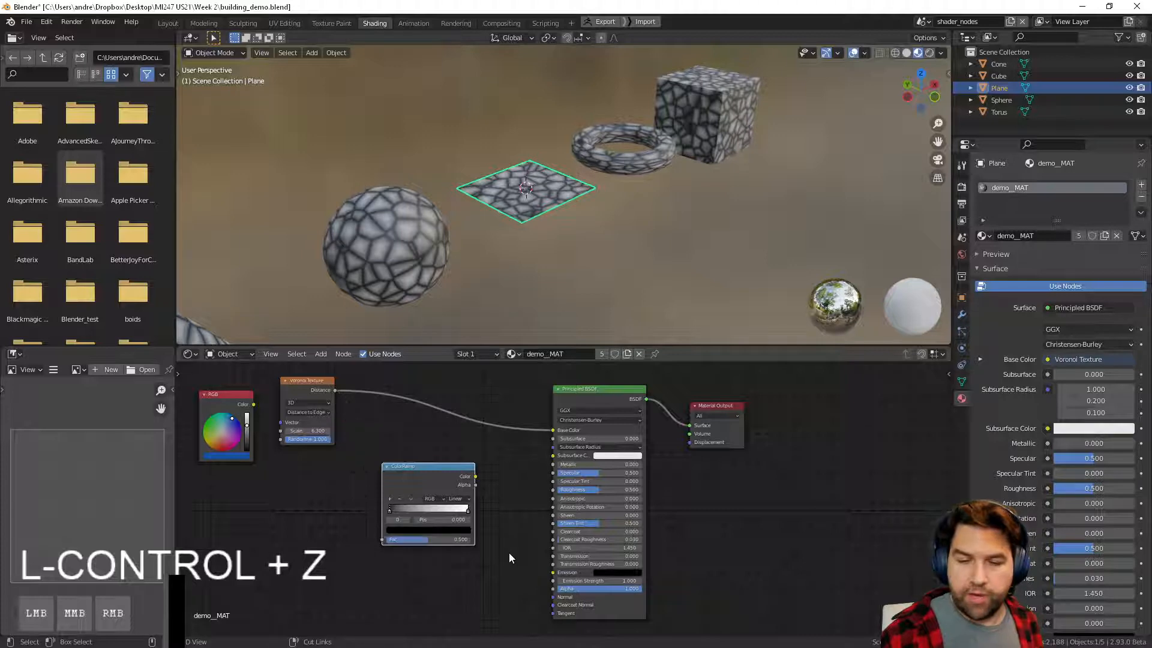
- Insert the ColorRamp node into the link between Voronoi Texture and Principled BSDF, and move its white stop to about 0.077
drag(430, 467, 440, 389)
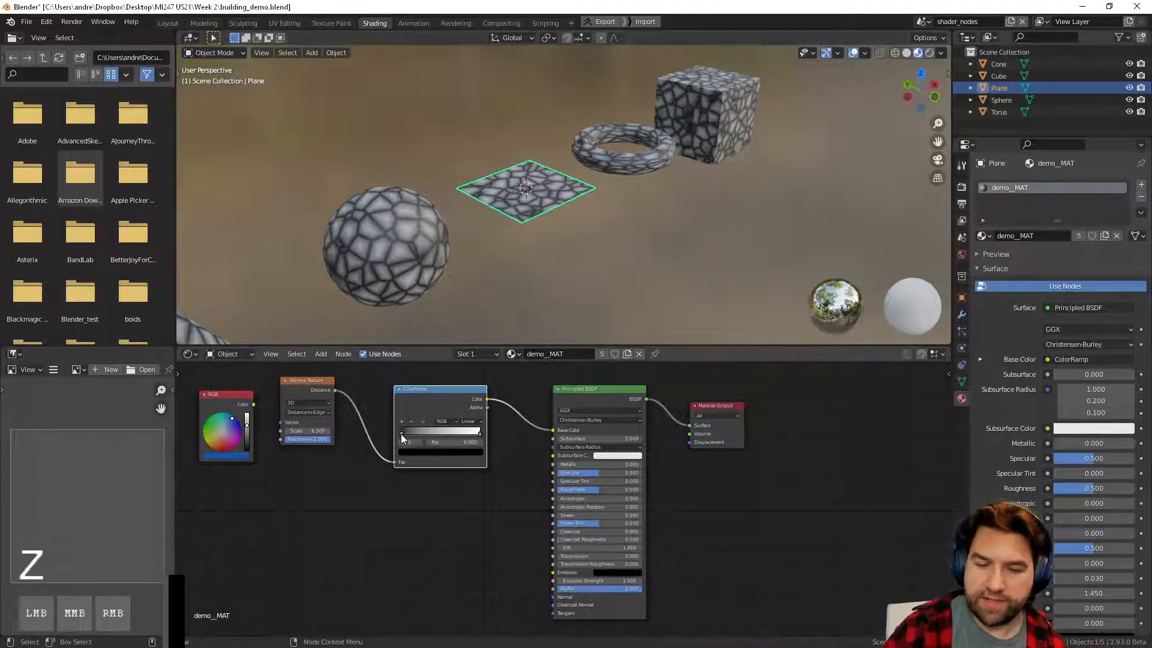
mouse_move(402, 434)
mouse_down()
mouse_move(454, 433)
mouse_move(393, 434)
mouse_up()
click(479, 432)
click(478, 435)
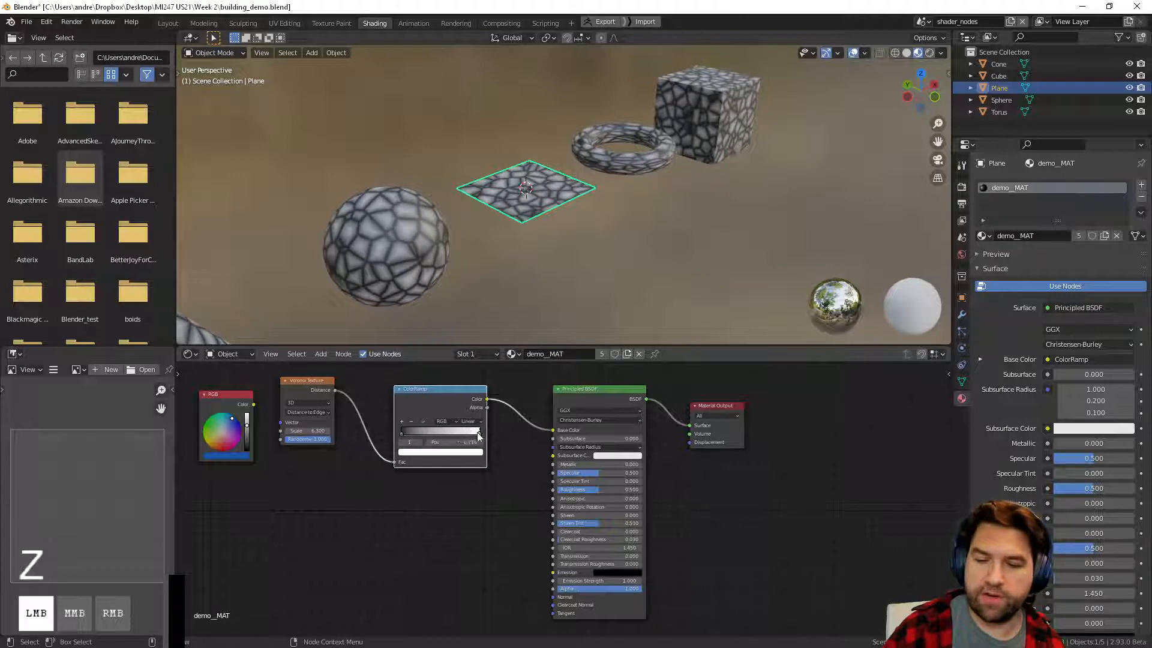
drag(478, 434, 416, 433)
click(447, 555)
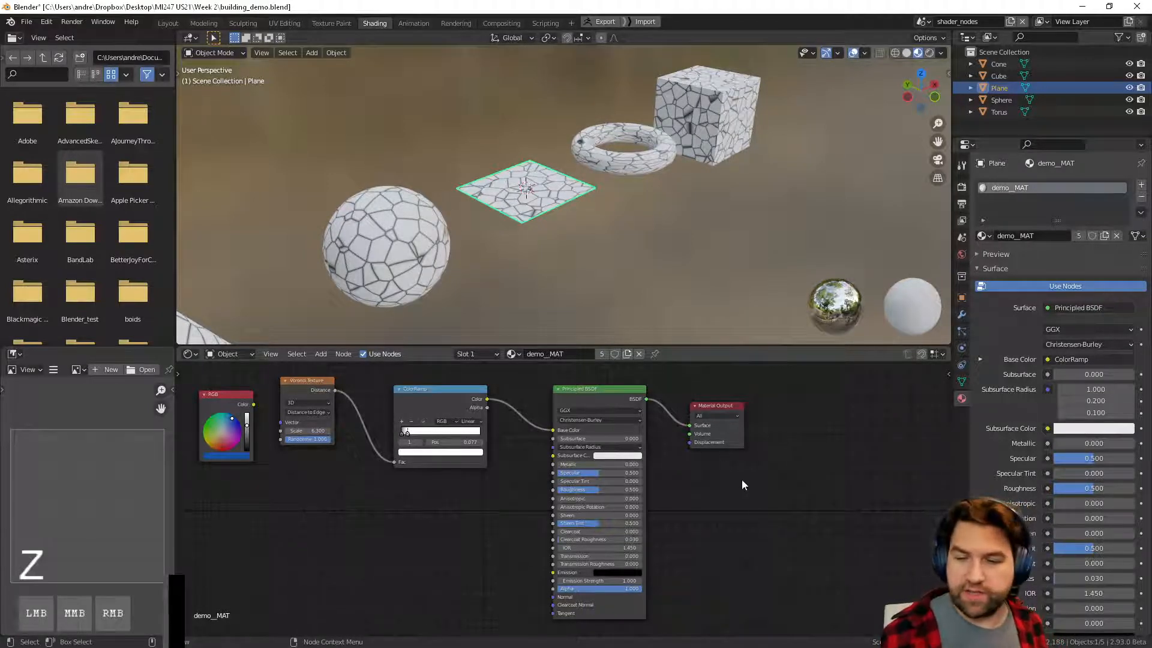
- Move the Principled BSDF and Material Output nodes farther from the ColorRamp, and place a duplicate of the ColorRamp below the original
drag(754, 515, 772, 403)
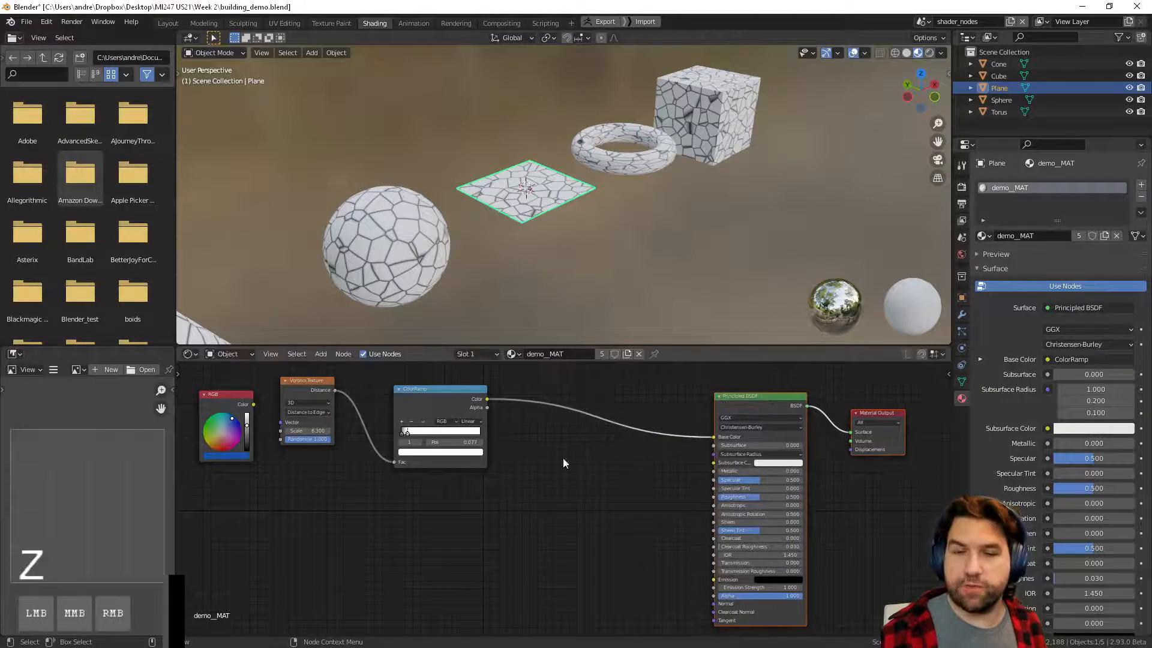
drag(481, 459, 463, 459)
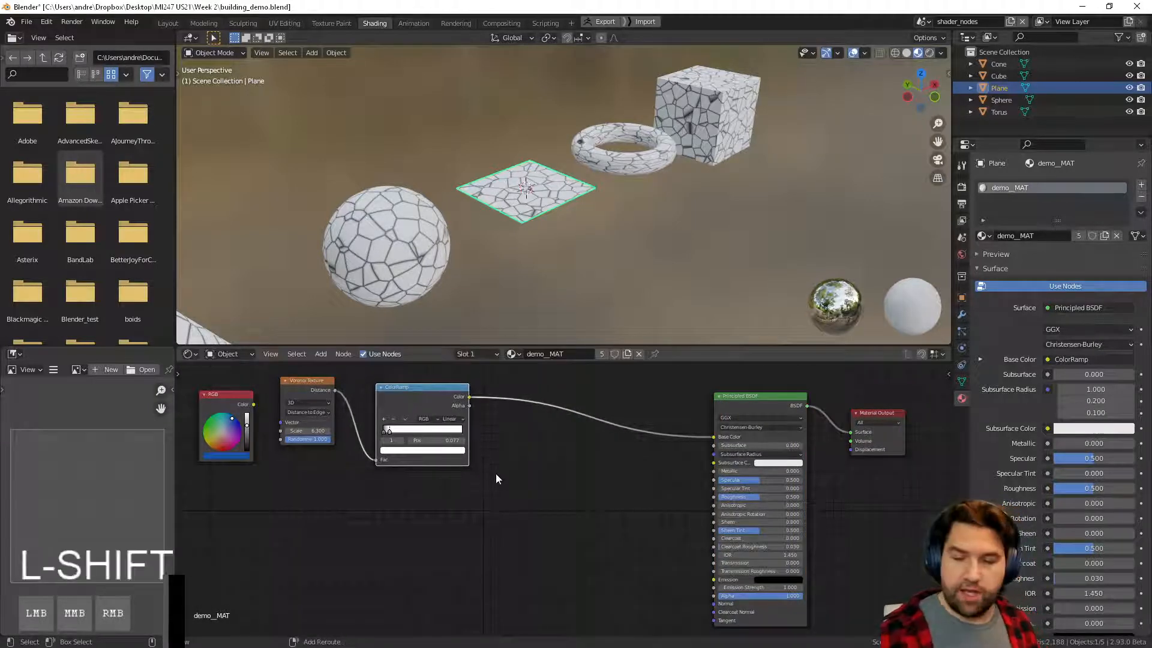
key(shift+d)
click(554, 529)
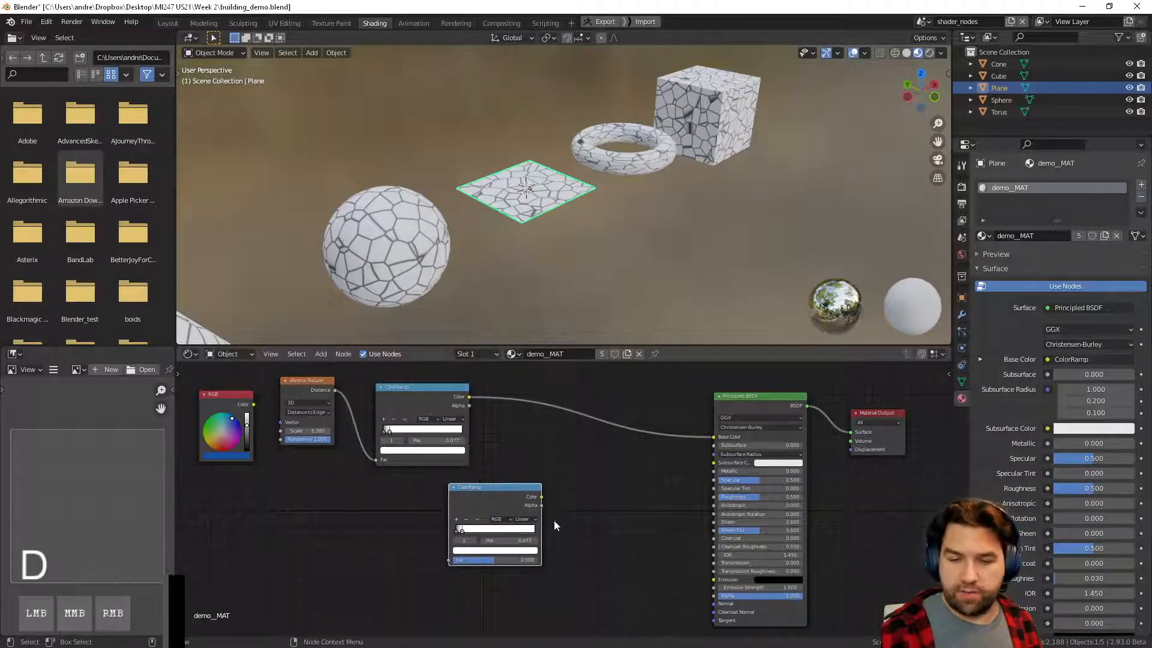
drag(511, 498, 427, 505)
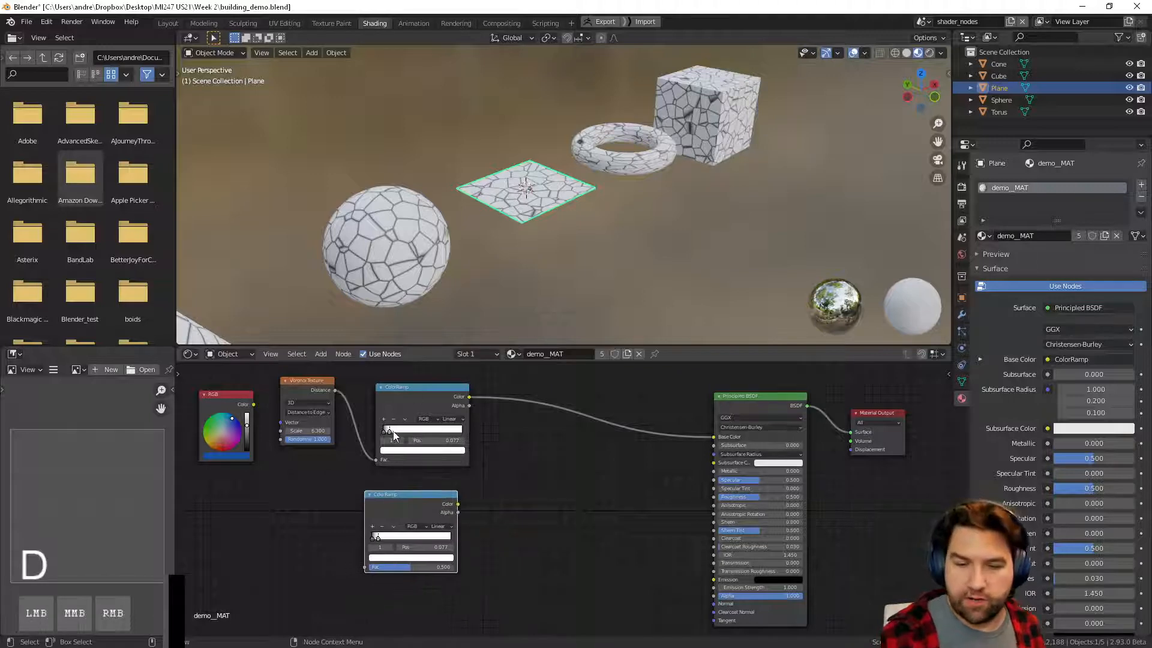
- Color the linked ColorRamp's white stop blue and move it to about 0.14
drag(390, 434, 414, 443)
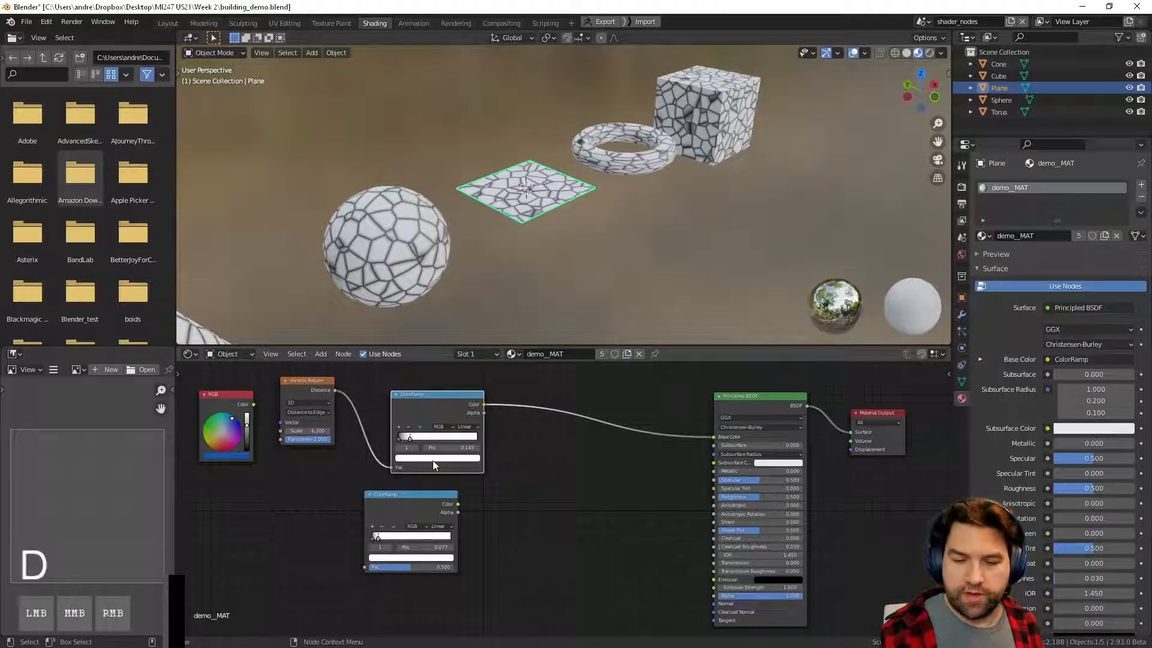
click(433, 459)
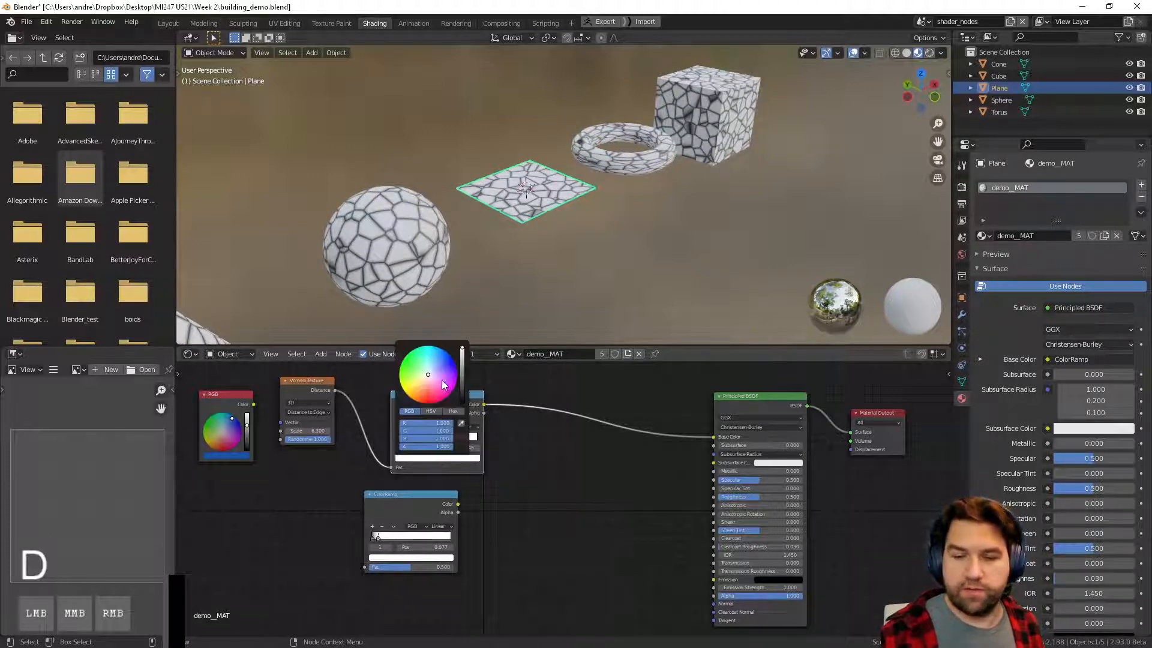
drag(447, 387, 443, 356)
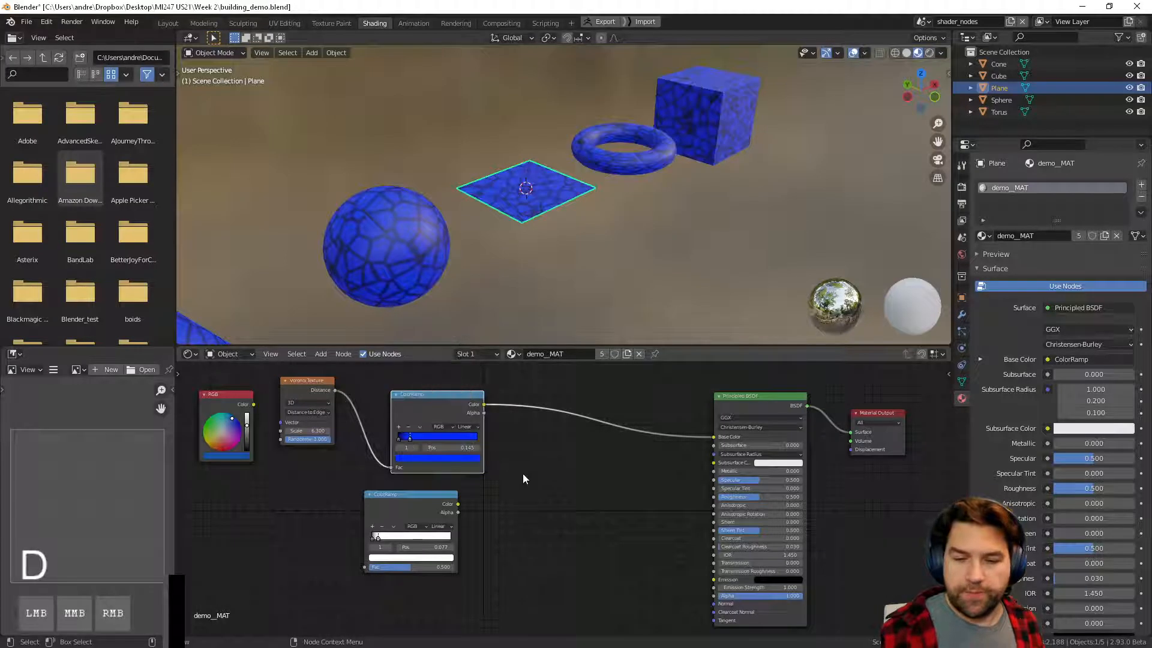
mouse_move(410, 441)
mouse_down()
mouse_move(484, 438)
mouse_move(410, 443)
mouse_up()
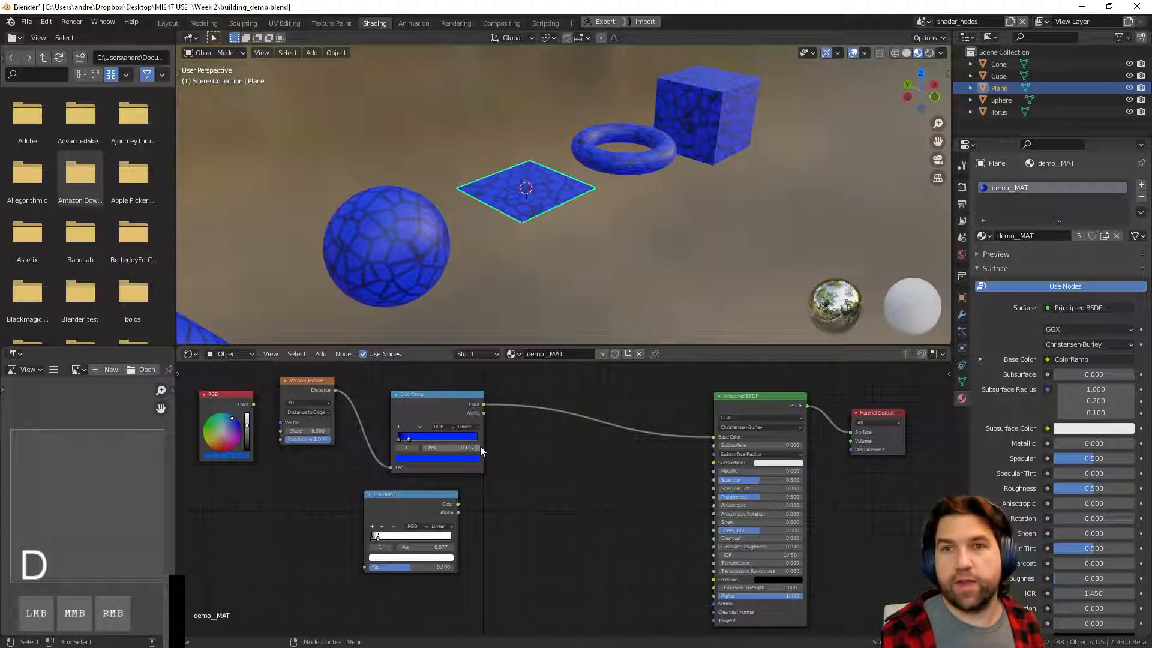
- Color the linked ColorRamp's black stop dark red and move it to about 0.064
click(399, 440)
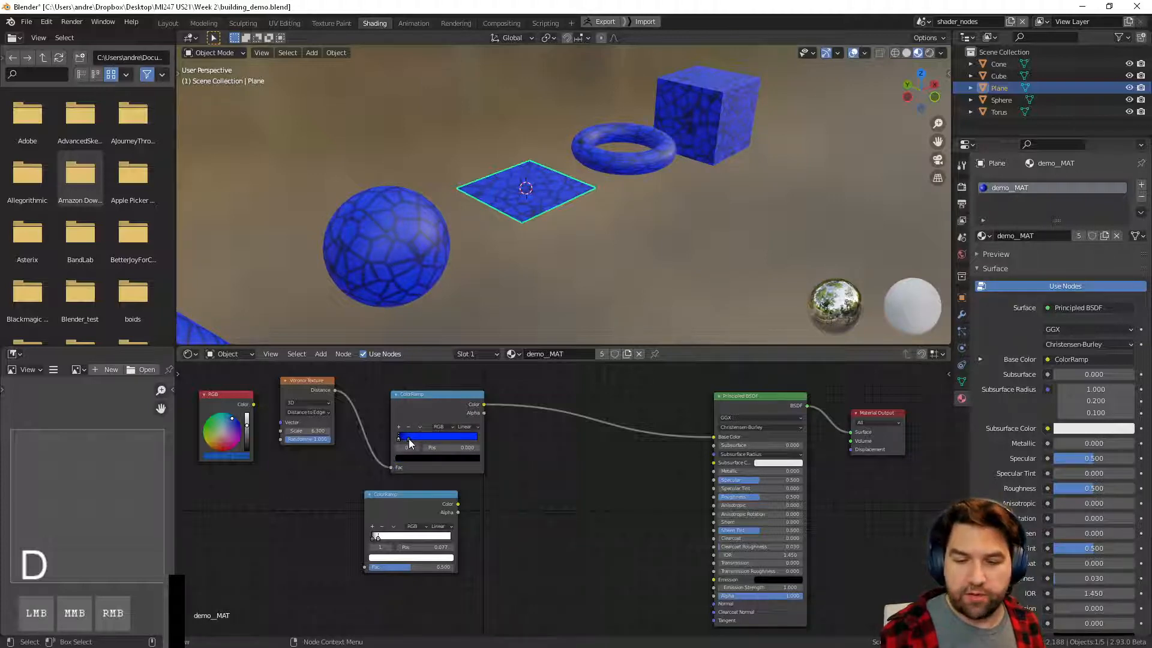
click(409, 438)
click(400, 438)
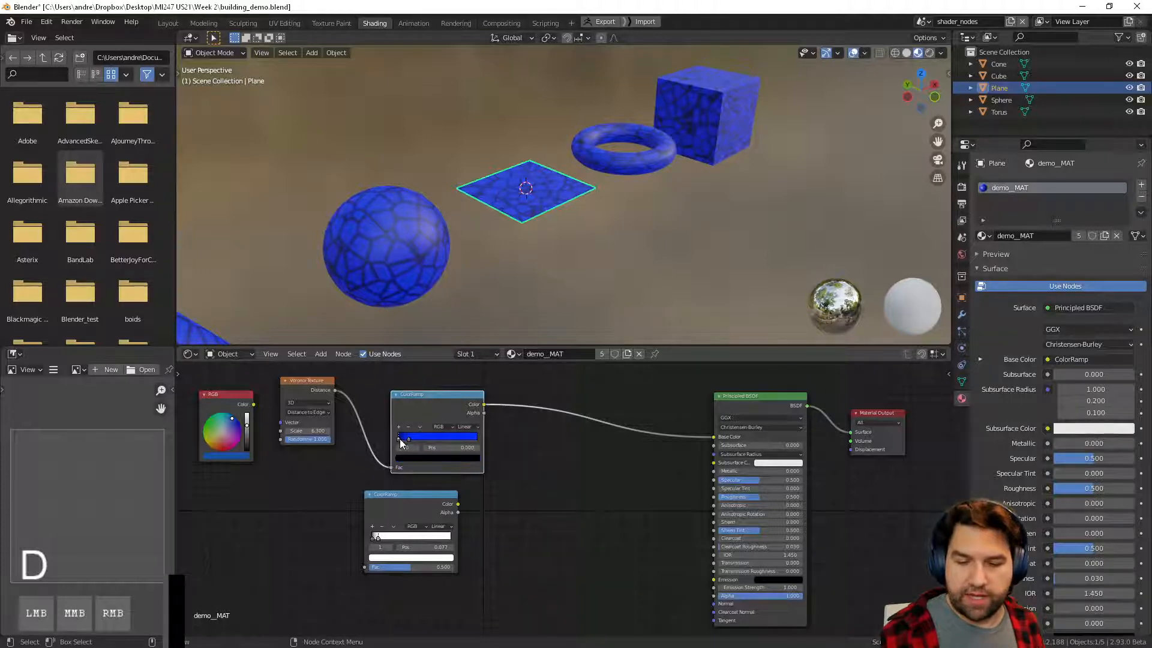
click(409, 460)
mouse_move(462, 379)
mouse_down()
mouse_move(425, 403)
mouse_move(460, 391)
mouse_move(463, 370)
mouse_up()
mouse_move(409, 439)
mouse_down()
mouse_move(446, 438)
mouse_move(405, 438)
mouse_up()
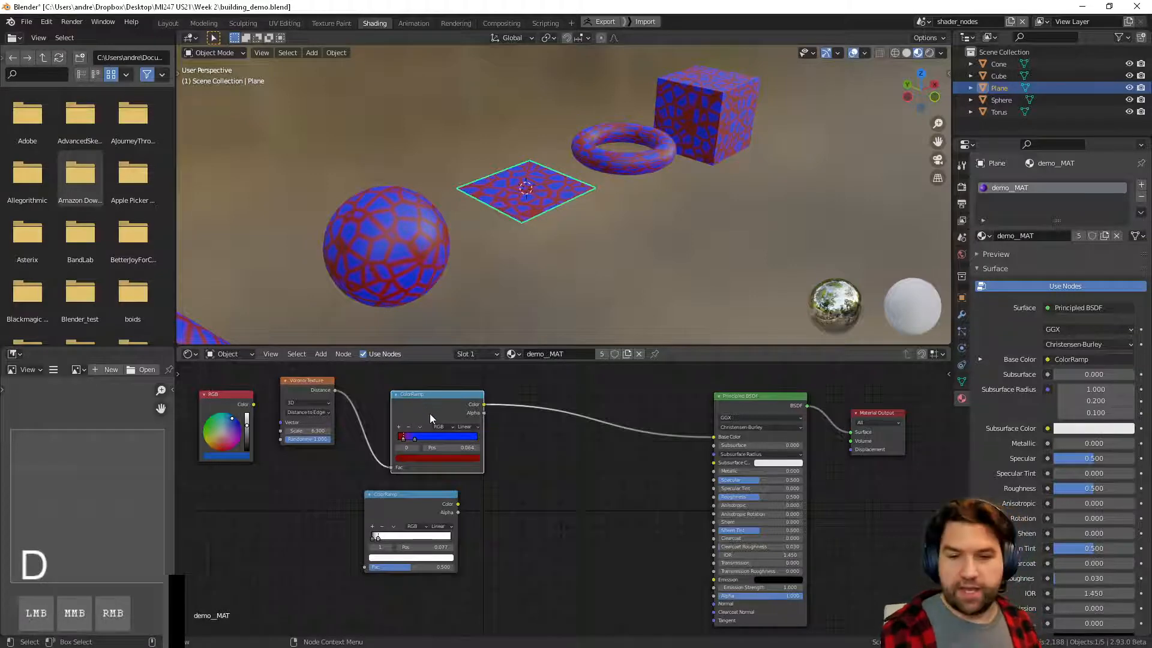
- Mute and unmute the red-blue ColorRamp, and link the Voronoi Texture's Distance directly to Base Color
key(m)
key(m)
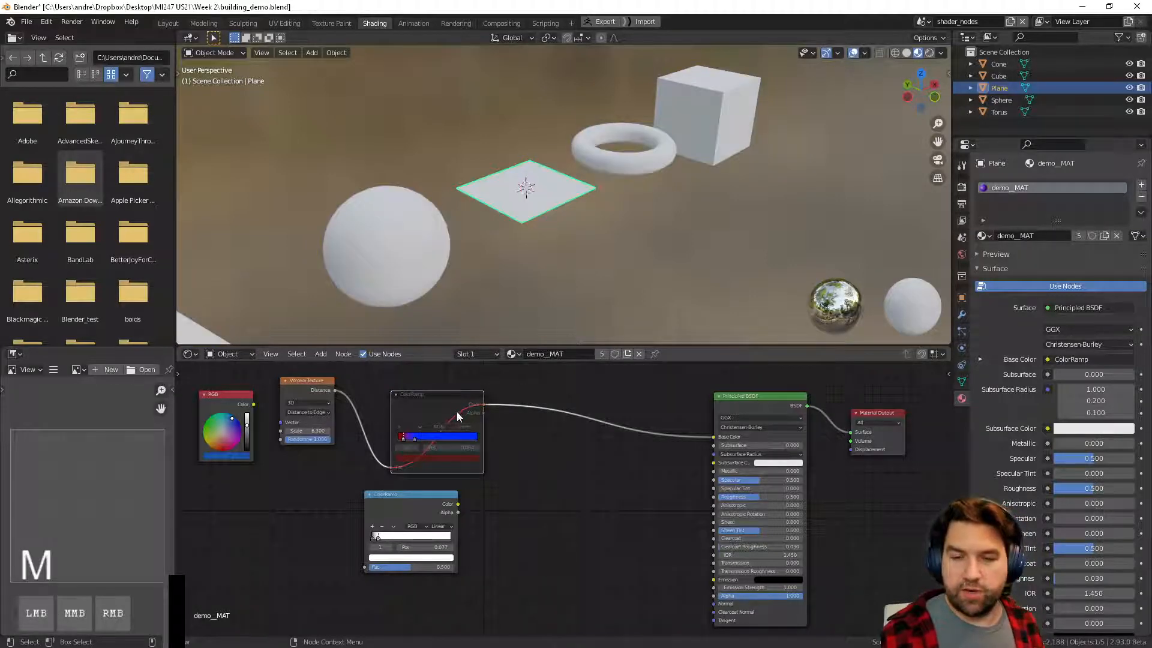
drag(333, 391, 718, 436)
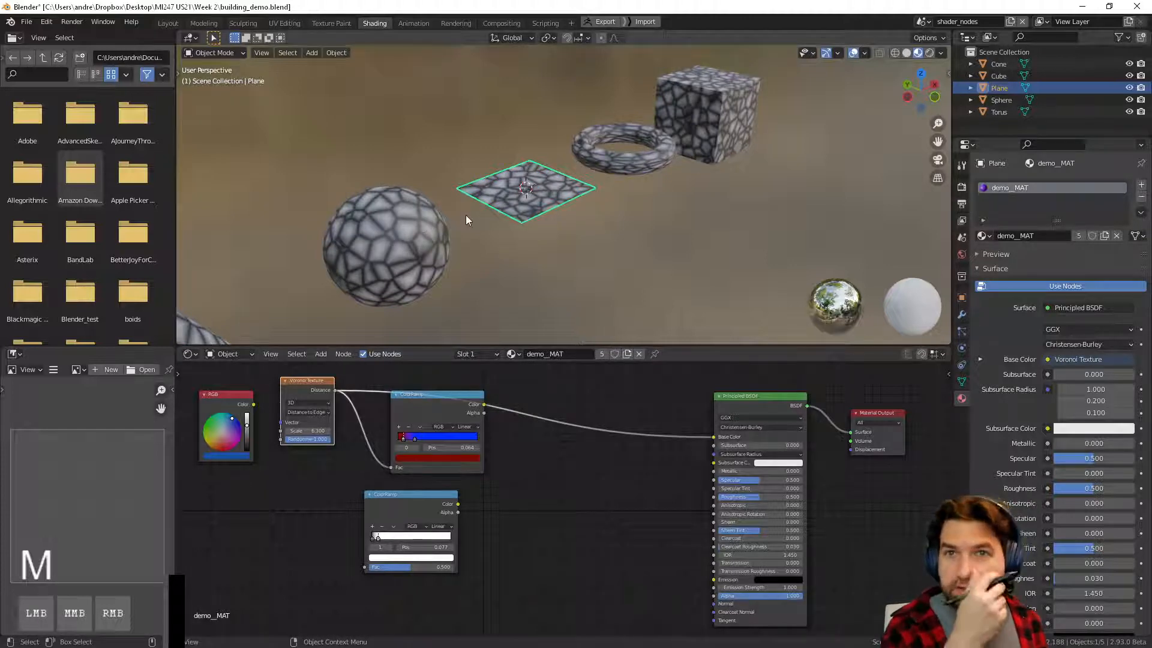
- Link the Voronoi Texture's Distance to the duplicate ColorRamp's Fac and the duplicate's Color to Base Color
drag(333, 390, 365, 567)
drag(463, 506, 715, 437)
drag(377, 539, 451, 503)
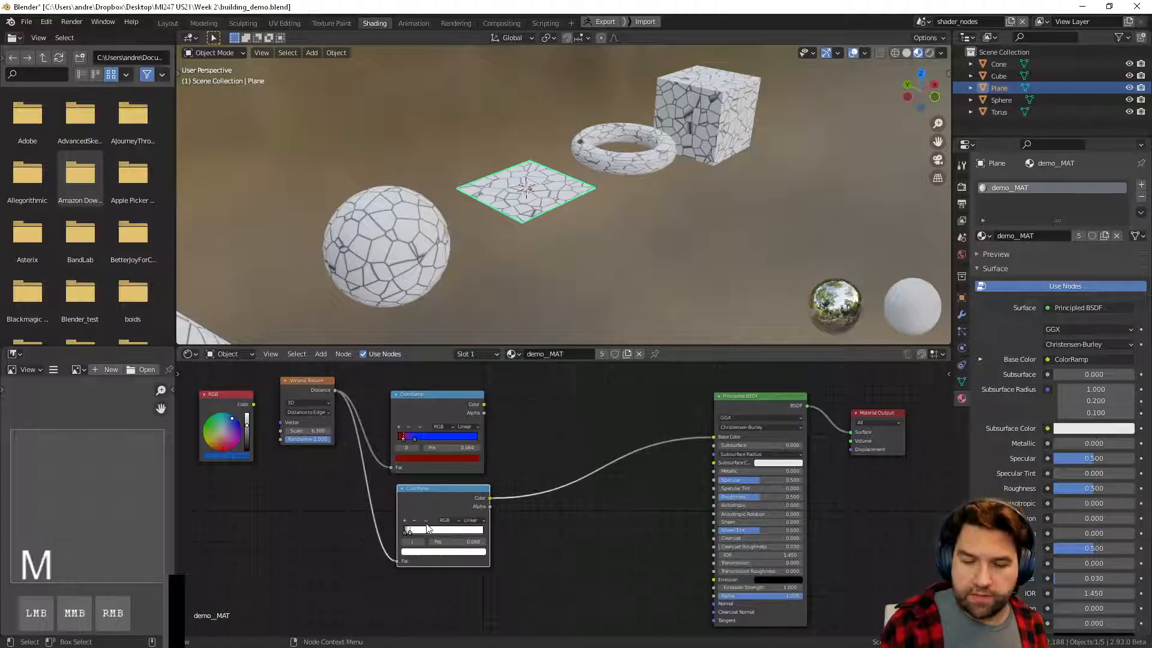
- Flip the black-and-white ColorRamp's gradient and move its black stop to about 0.064
click(427, 520)
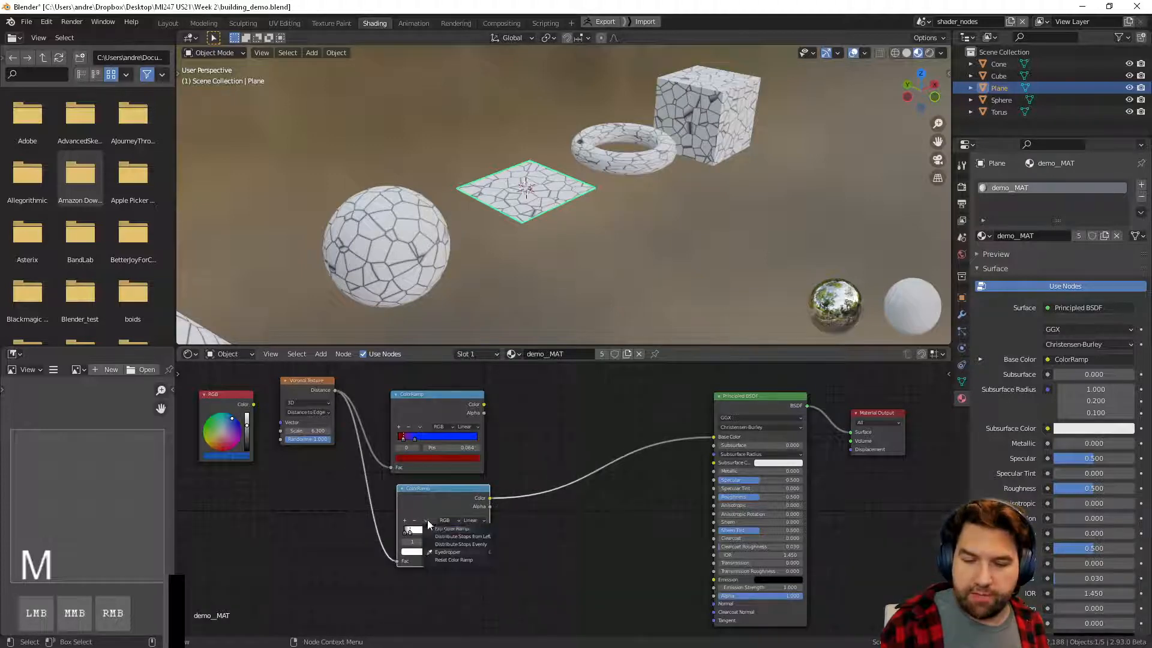
click(452, 529)
drag(477, 531, 403, 537)
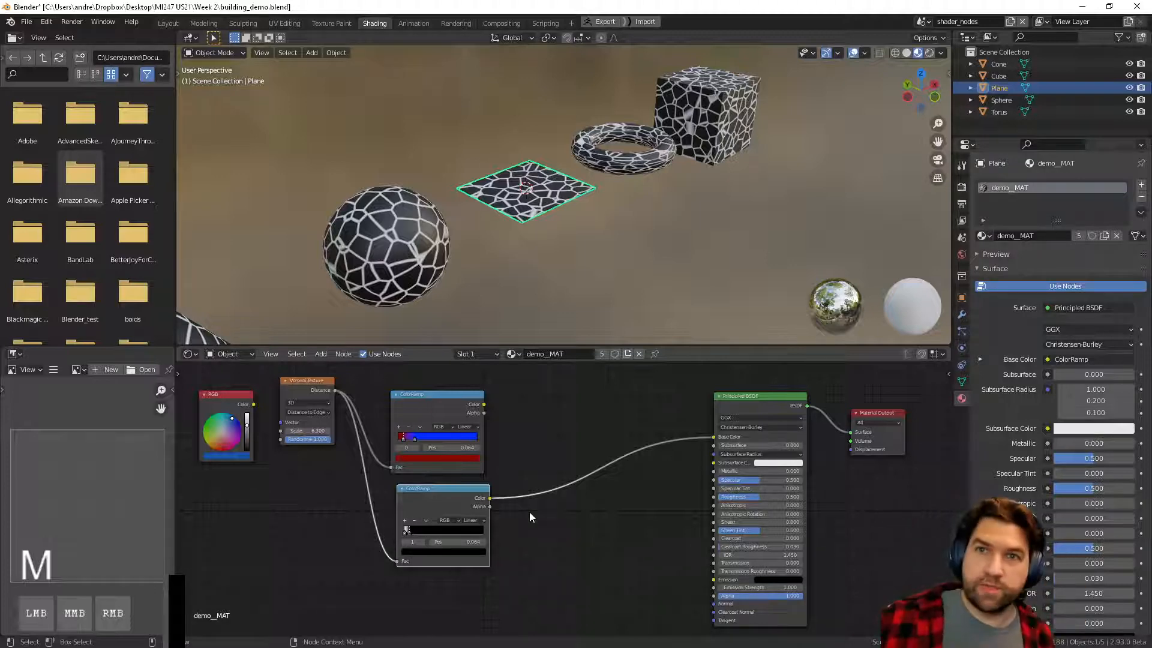
- Move the red-blue ColorRamp's blue stop to about 0.745 and link its Color output to the Principled BSDF's Base Color
drag(434, 393, 448, 382)
drag(434, 430, 529, 400)
click(445, 428)
drag(723, 433, 715, 437)
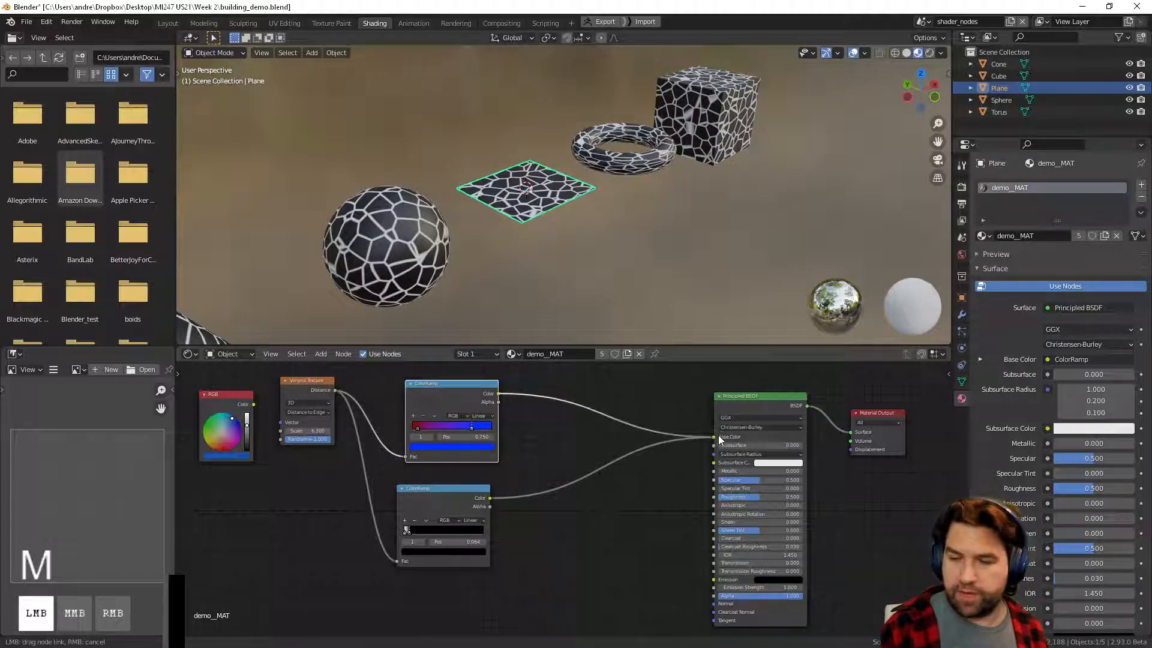
click(451, 427)
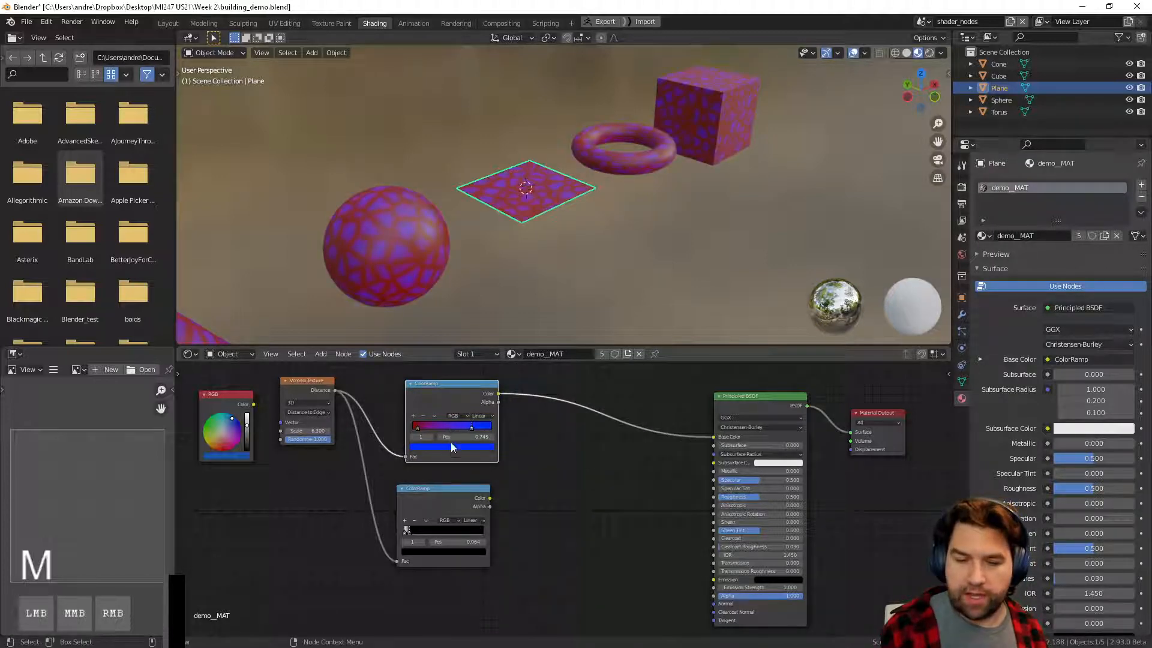
- Add a stop between the red and blue stops of the linked ColorRamp and color it salmon pink
click(412, 415)
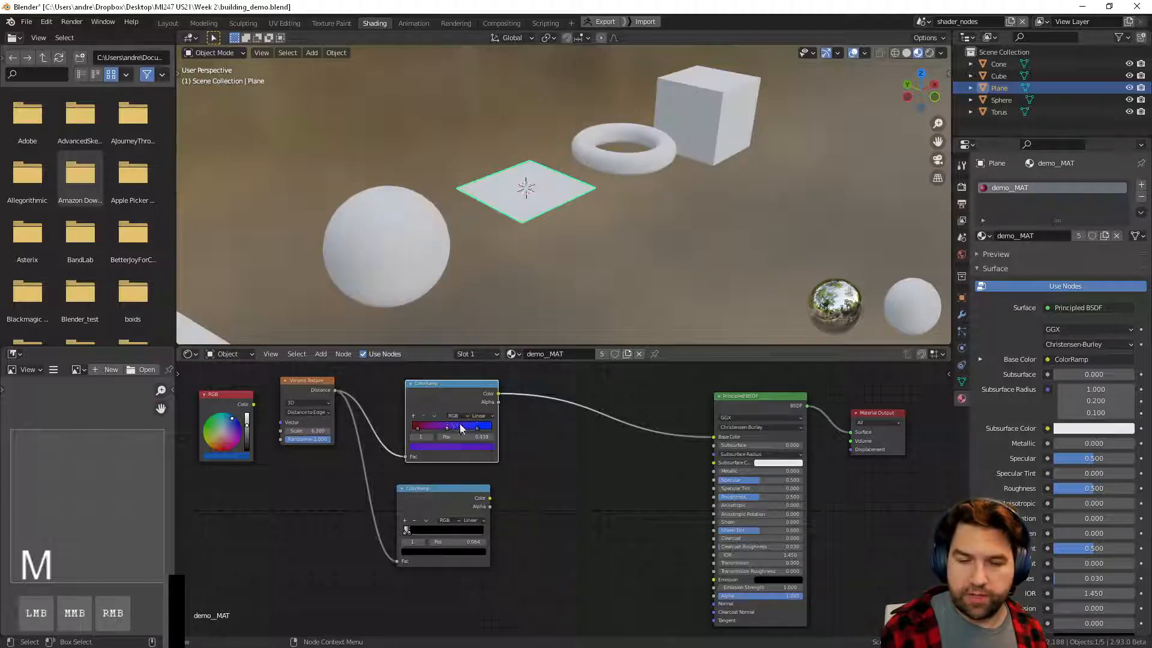
drag(451, 425, 454, 427)
click(455, 447)
mouse_move(452, 368)
mouse_down()
mouse_move(437, 394)
mouse_move(441, 375)
mouse_up()
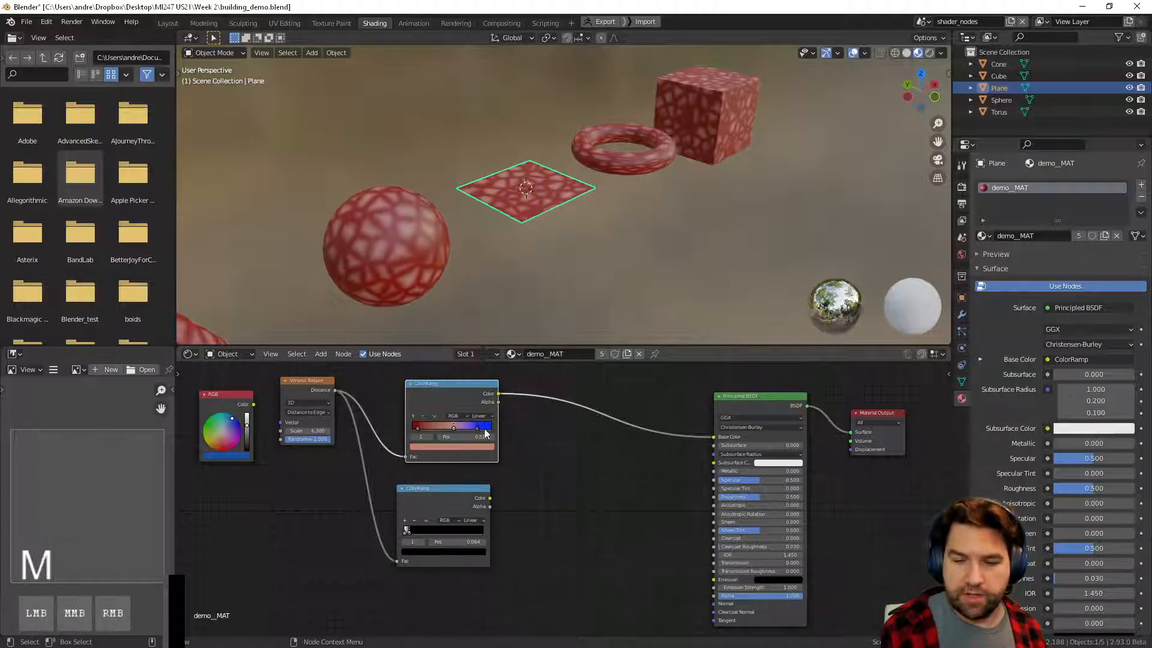
- Color the ColorRamp's middle stop green, shift it closer to the red stop, and move the blue stop to about 0.414
drag(490, 427, 475, 427)
click(455, 426)
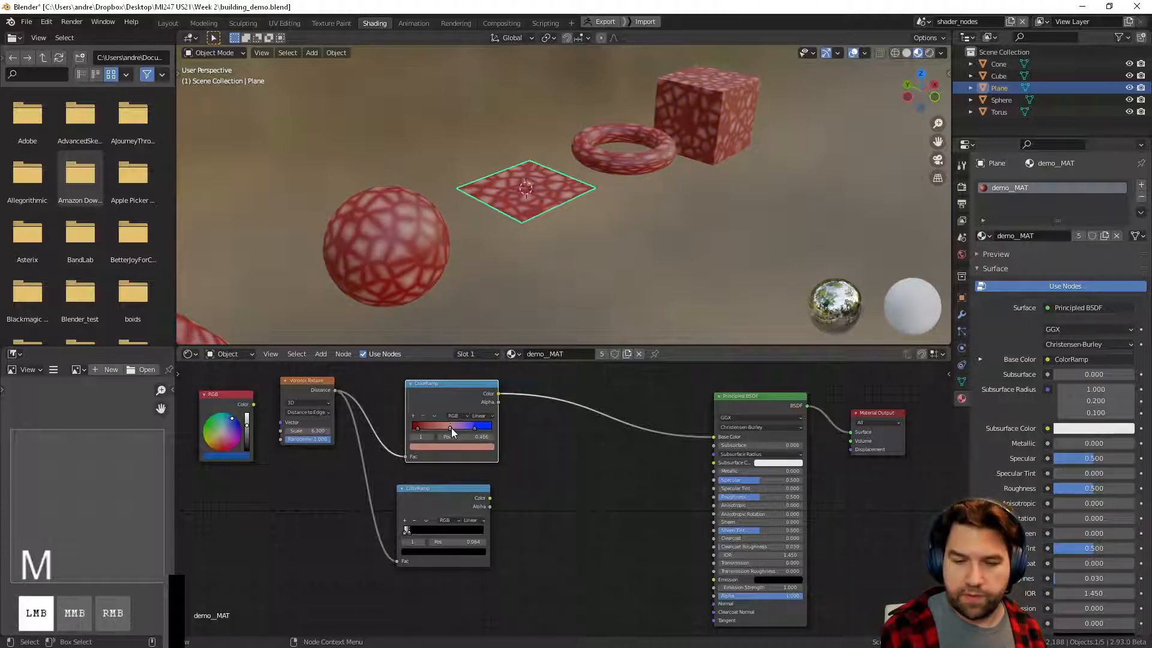
click(455, 447)
drag(444, 369, 424, 351)
drag(419, 428, 443, 427)
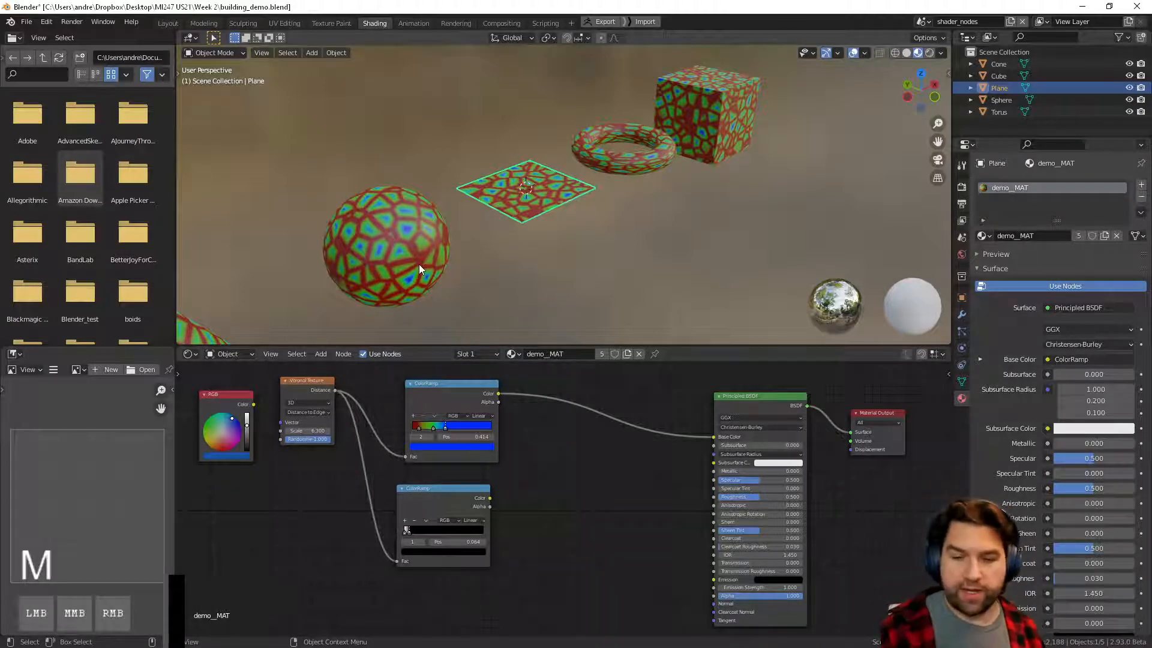
- Duplicate the black-and-white ColorRamp and insert the copy between the Voronoi Texture and the red-green-blue ColorRamp
drag(460, 384, 533, 389)
drag(461, 489, 441, 513)
key(shift+d)
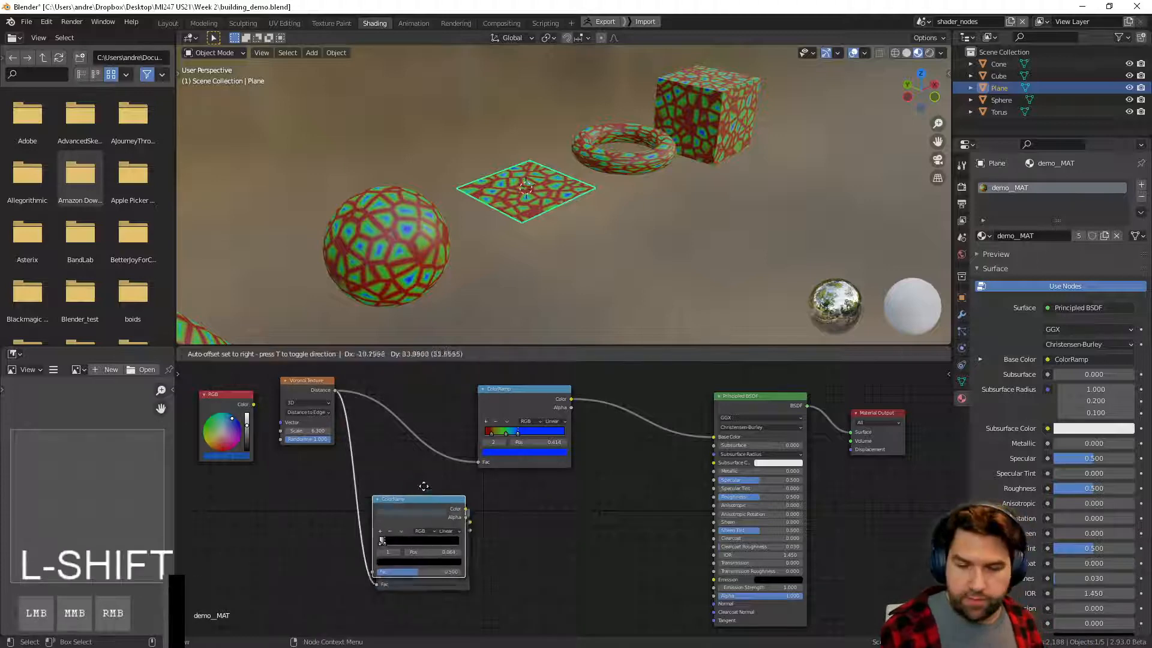
click(420, 396)
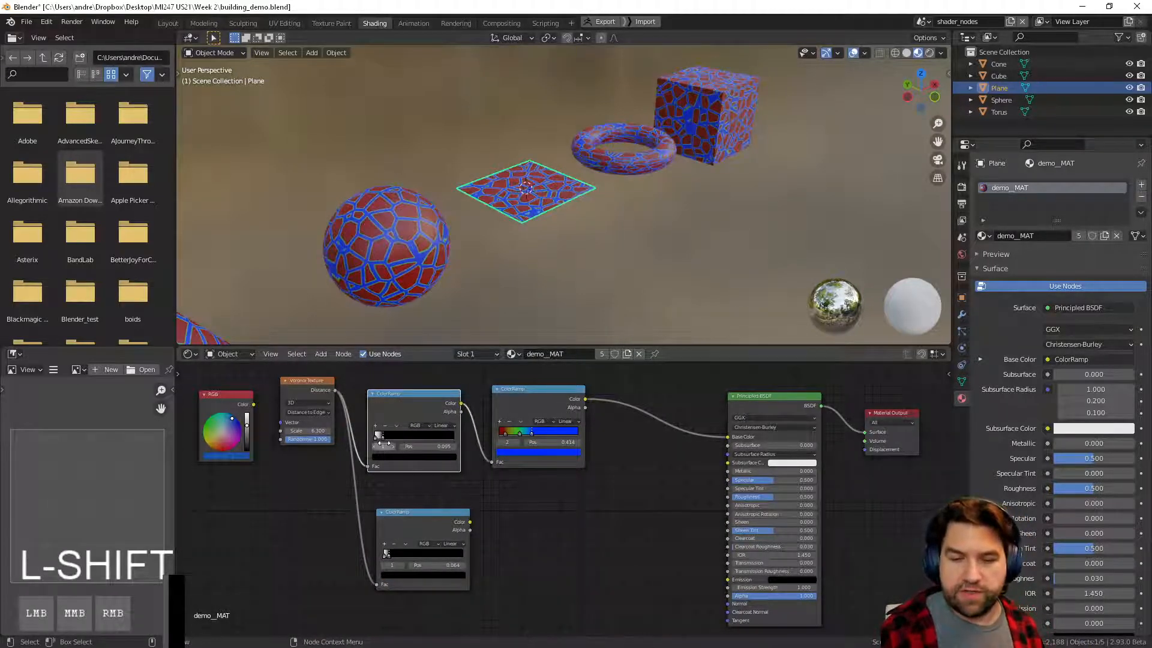
- Flip the inserted ColorRamp's gradient and move its white stop to about 0.4
drag(399, 439, 392, 436)
click(396, 426)
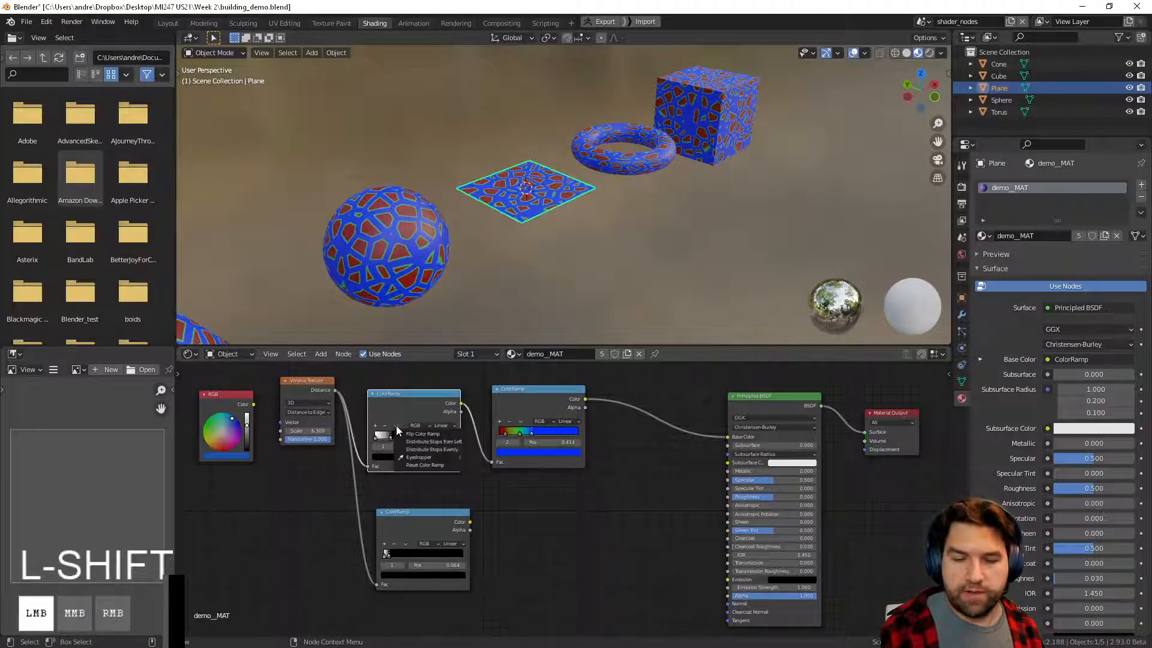
click(443, 435)
drag(433, 438, 407, 437)
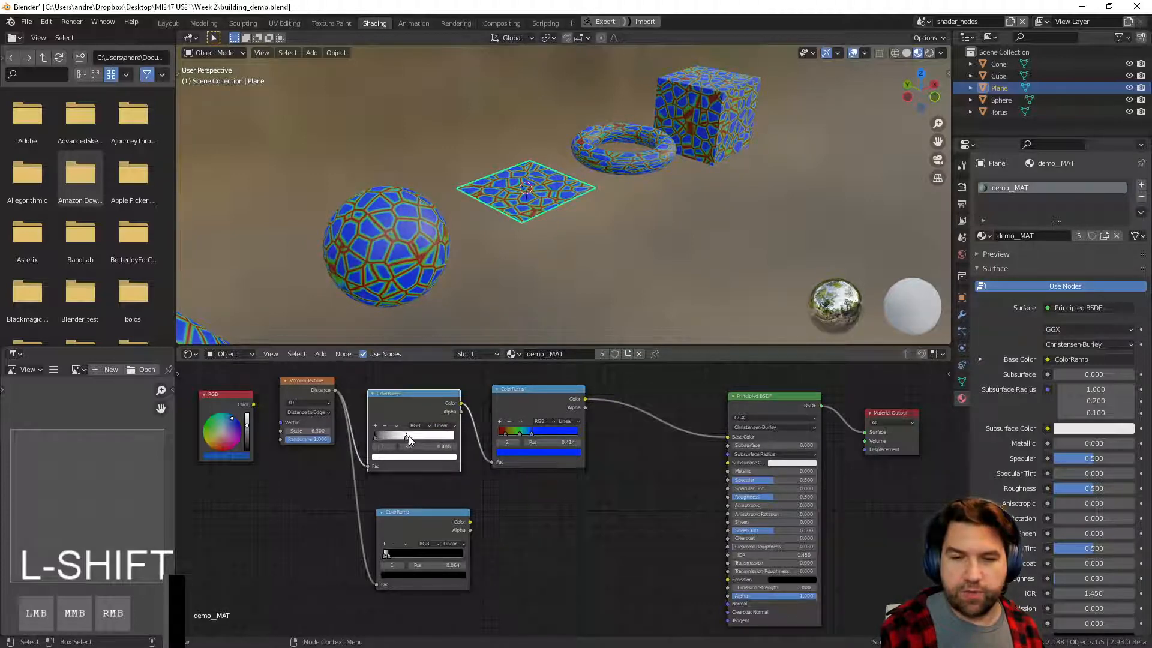
click(531, 567)
key(space)
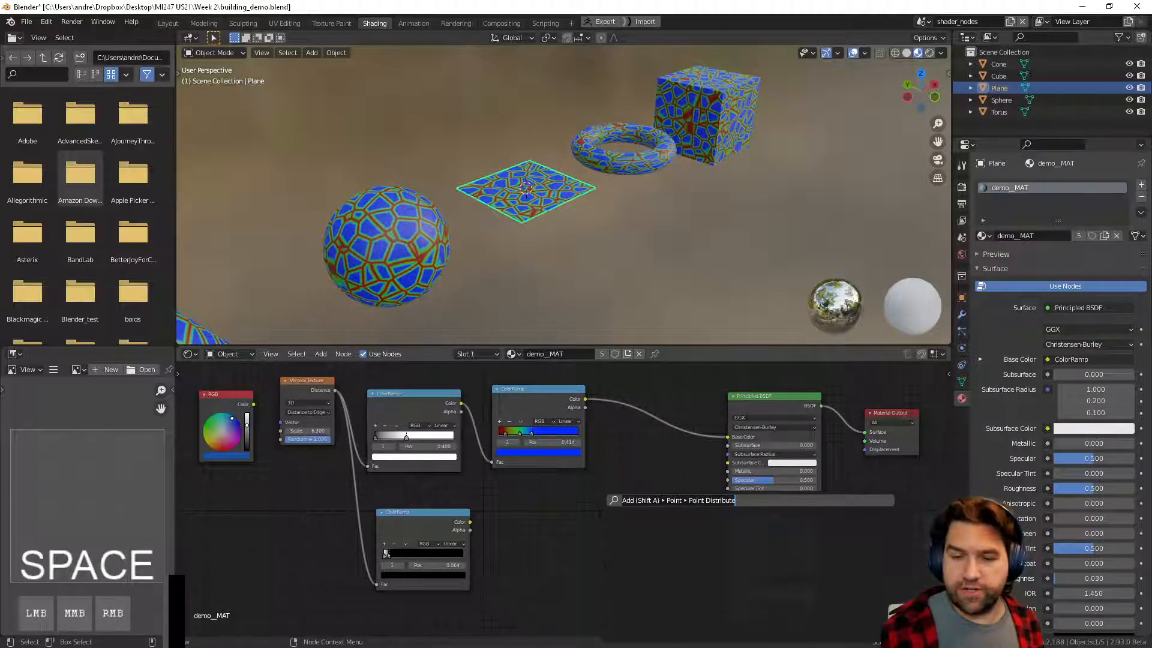
shift+click(531, 571)
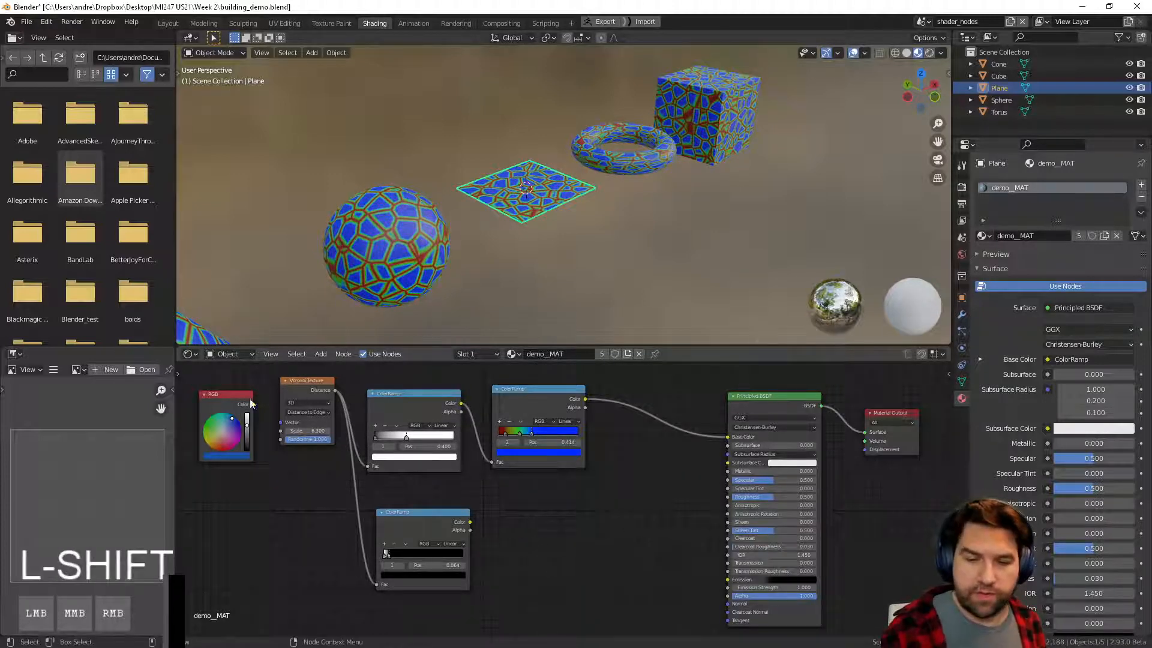
- Shift the RGB and Voronoi Texture nodes away from the ColorRamps and add a Musgrave Texture node below the Voronoi Texture
drag(250, 399, 213, 395)
drag(294, 384, 250, 392)
click(280, 478)
key(shift+a)
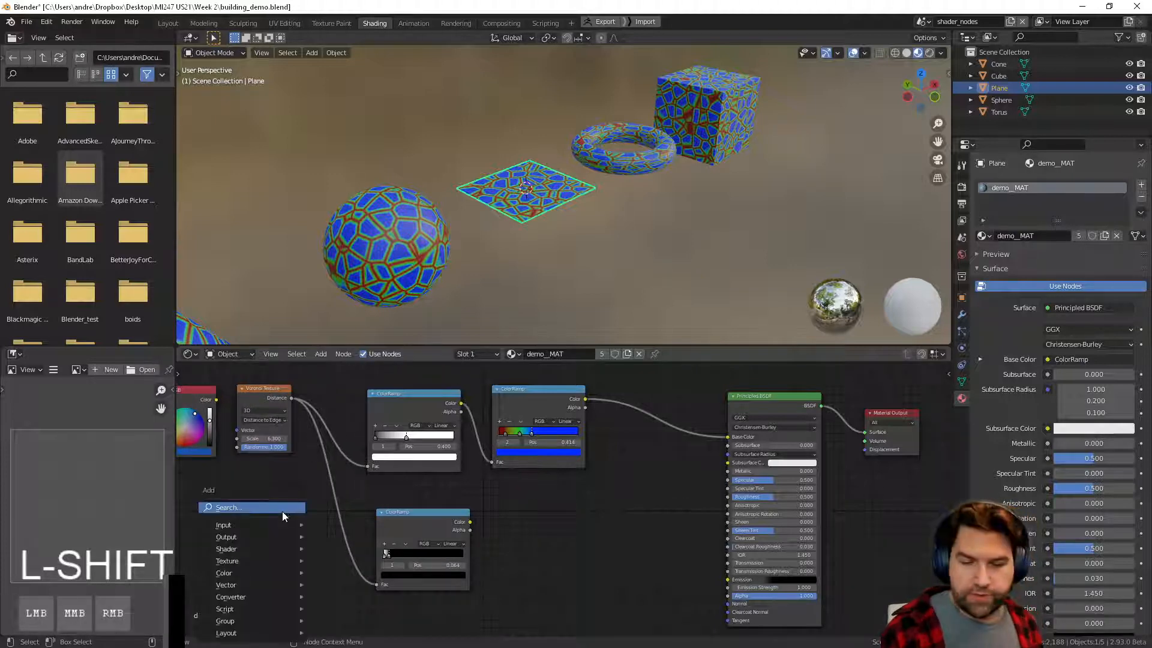
mouse_move(271, 560)
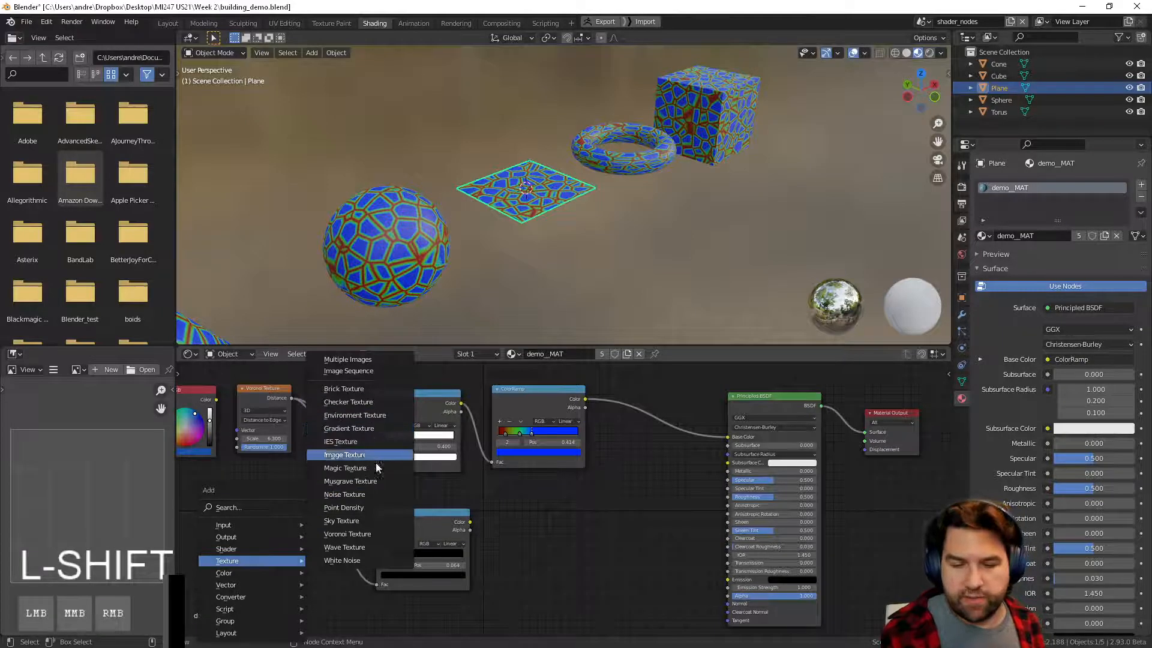
click(376, 482)
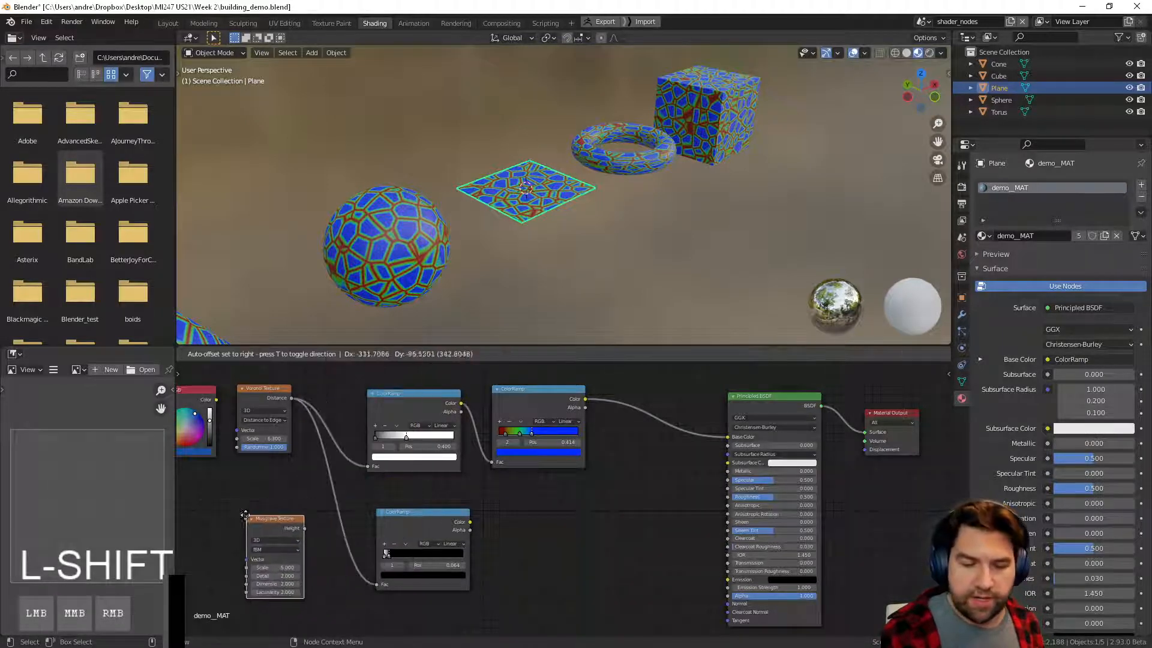
click(255, 528)
- Link the Musgrave Texture's Height output to the black-and-white ColorRamp's Fac input and to the Principled BSDF's Base Color
drag(283, 520, 367, 467)
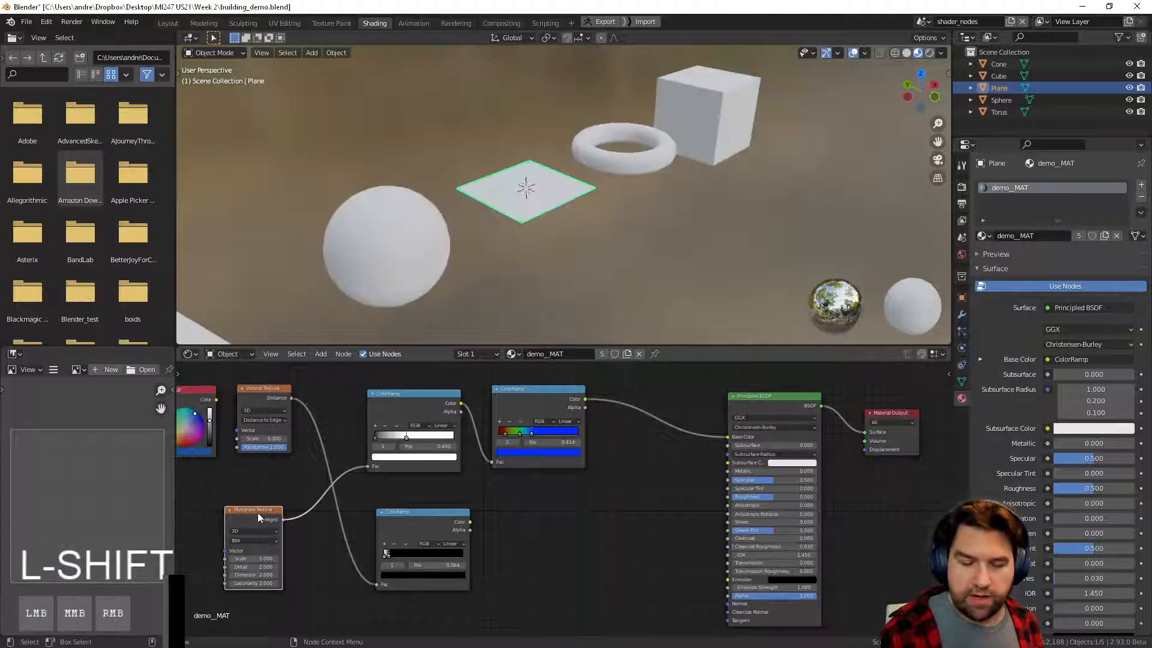
drag(258, 514, 728, 437)
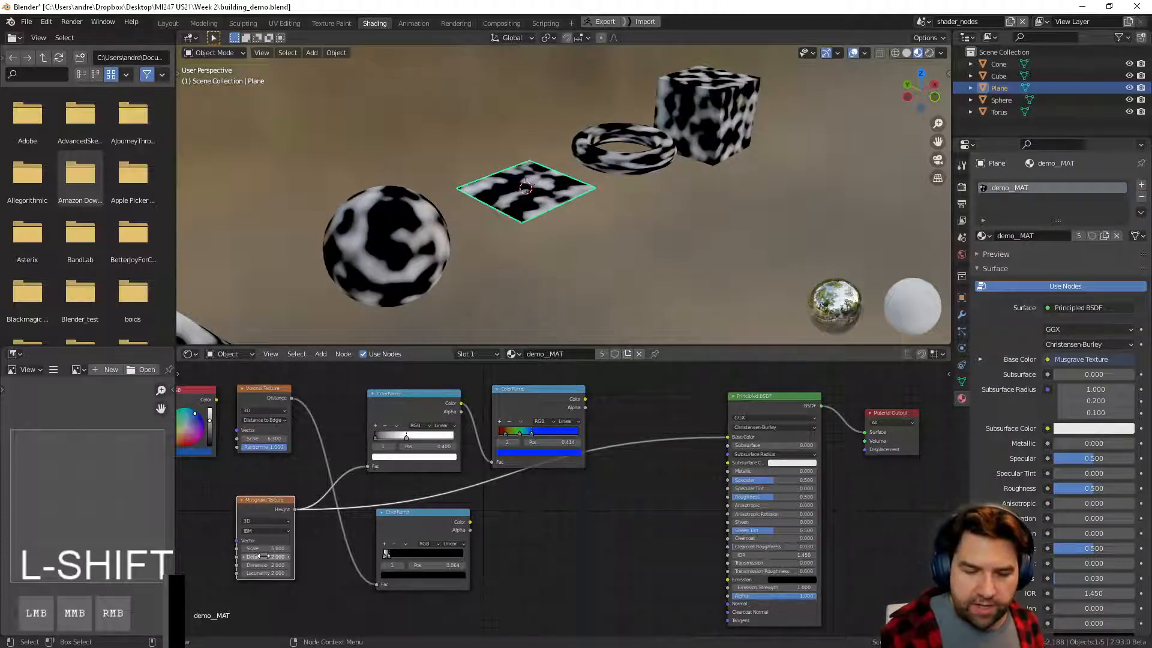
- Raise the Musgrave Texture's Detail to about 15.9 and slightly increase its Scale
drag(272, 557, 294, 553)
drag(525, 519, 695, 519)
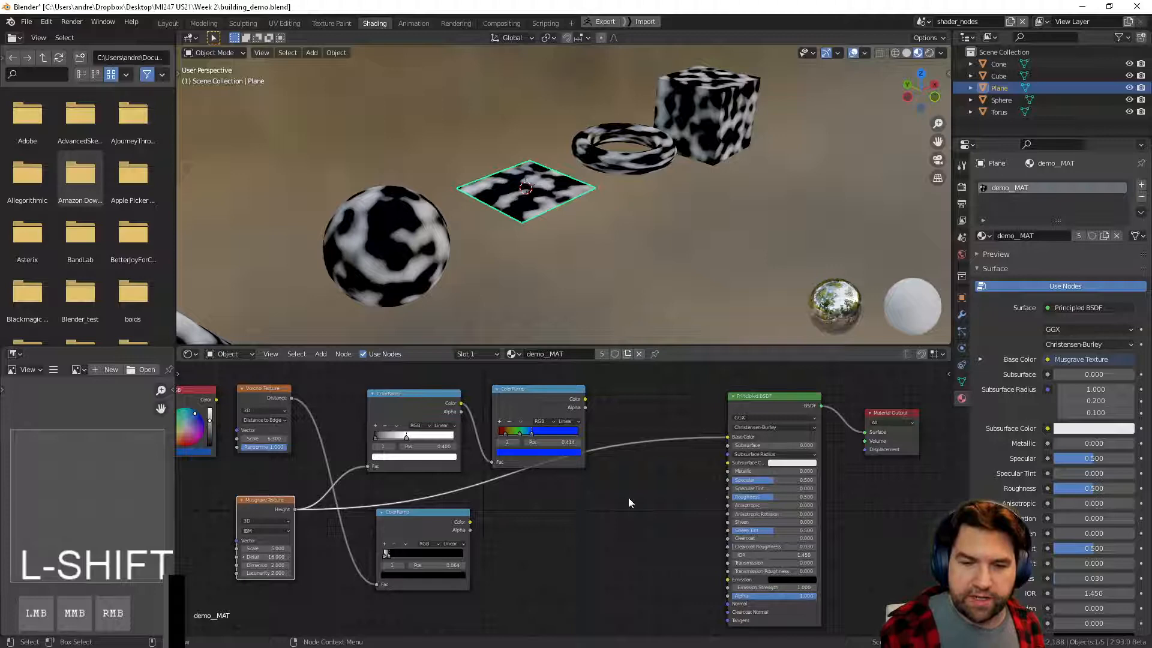
click(246, 557)
drag(277, 548, 355, 542)
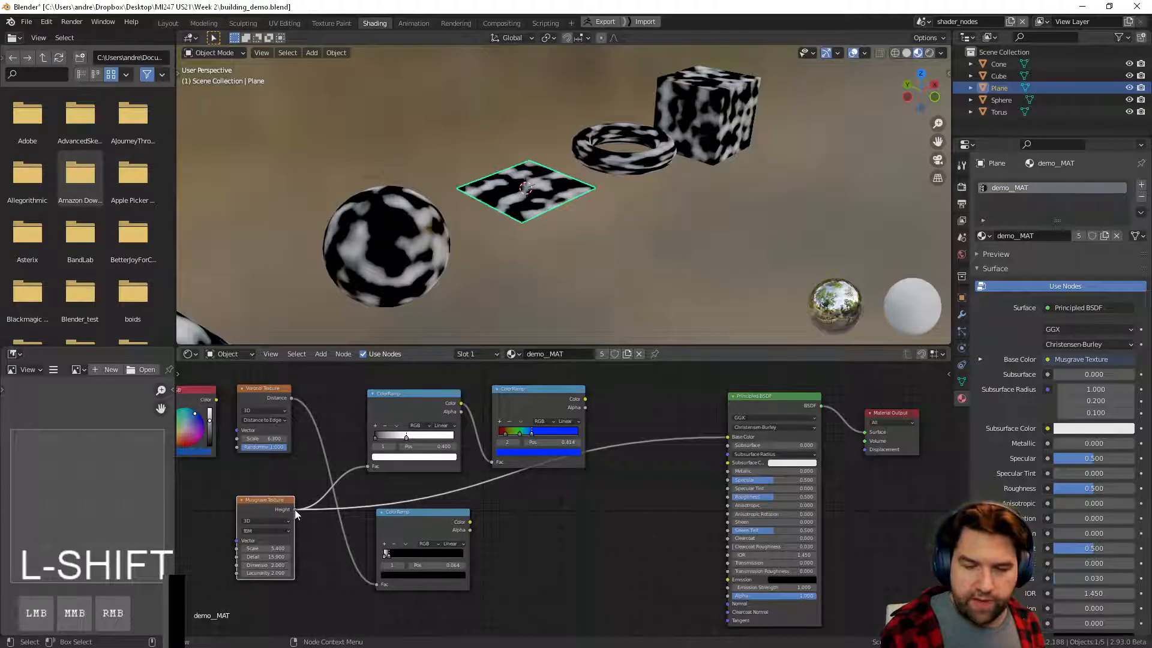
- Spread the ColorRamps apart and insert a duplicate of the red-green-blue ColorRamp between the Musgrave Texture and Base Color
drag(520, 397, 511, 372)
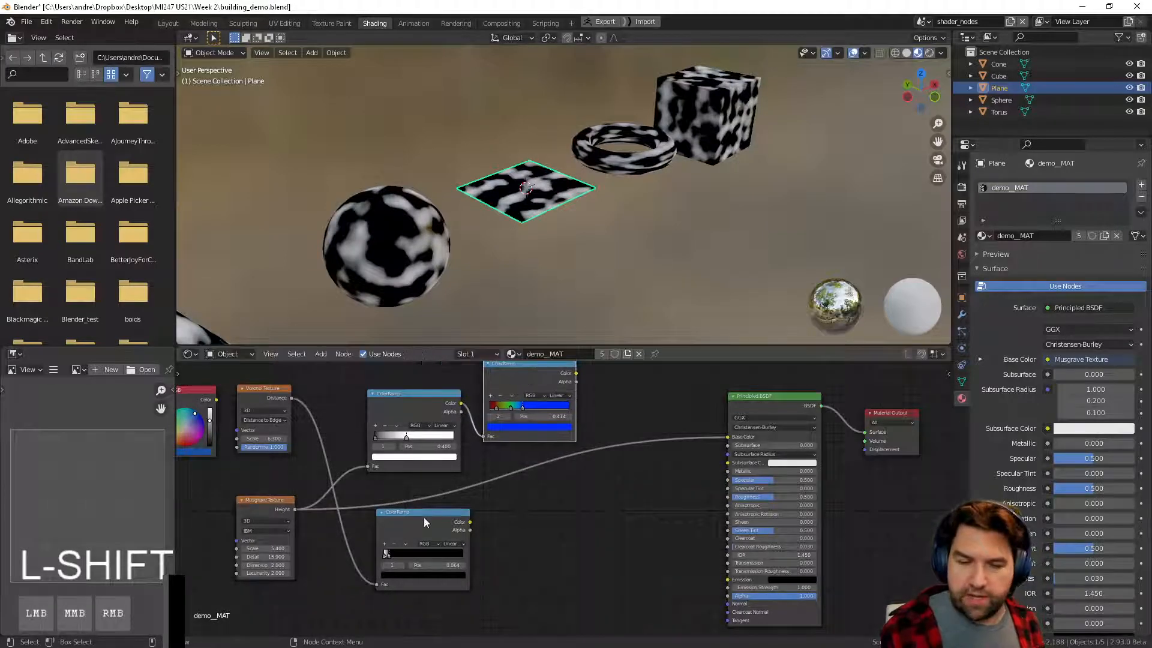
drag(424, 517, 481, 555)
drag(420, 397, 397, 372)
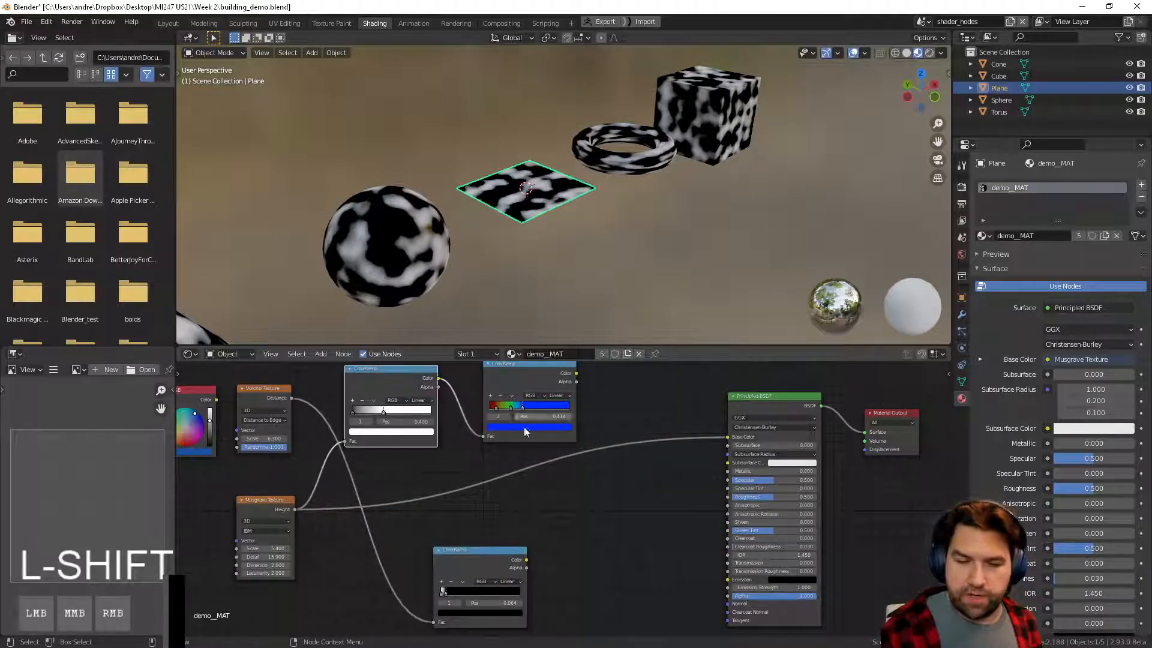
click(530, 370)
key(shift+d)
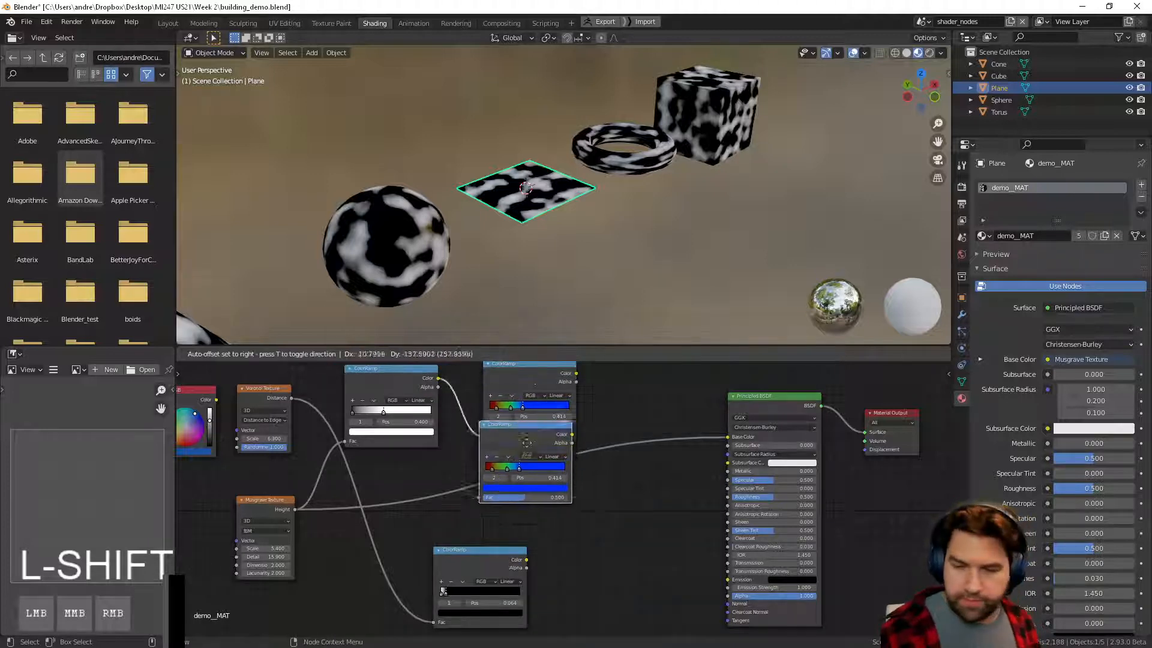
click(545, 469)
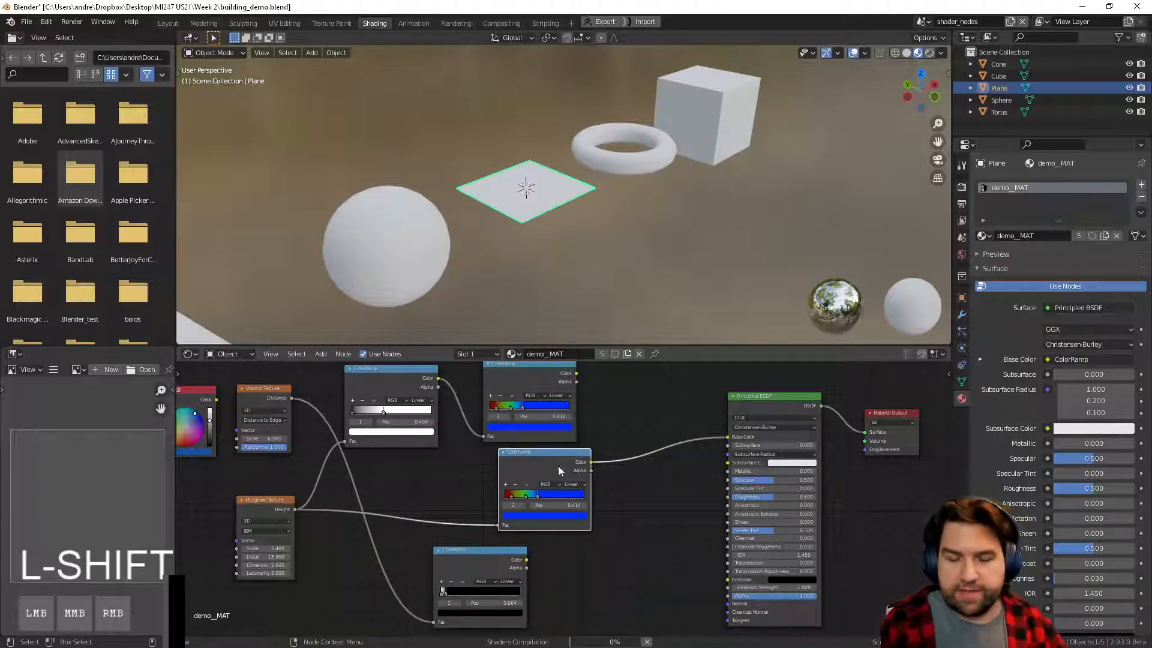
- Recolor the inserted ColorRamp's red stop dark teal blue and move its green stop past the blue one to about 0.52
click(524, 516)
drag(541, 442, 570, 442)
mouse_move(539, 496)
mouse_down()
mouse_move(559, 497)
mouse_move(521, 496)
mouse_move(541, 495)
mouse_up()
click(525, 496)
click(532, 497)
click(529, 496)
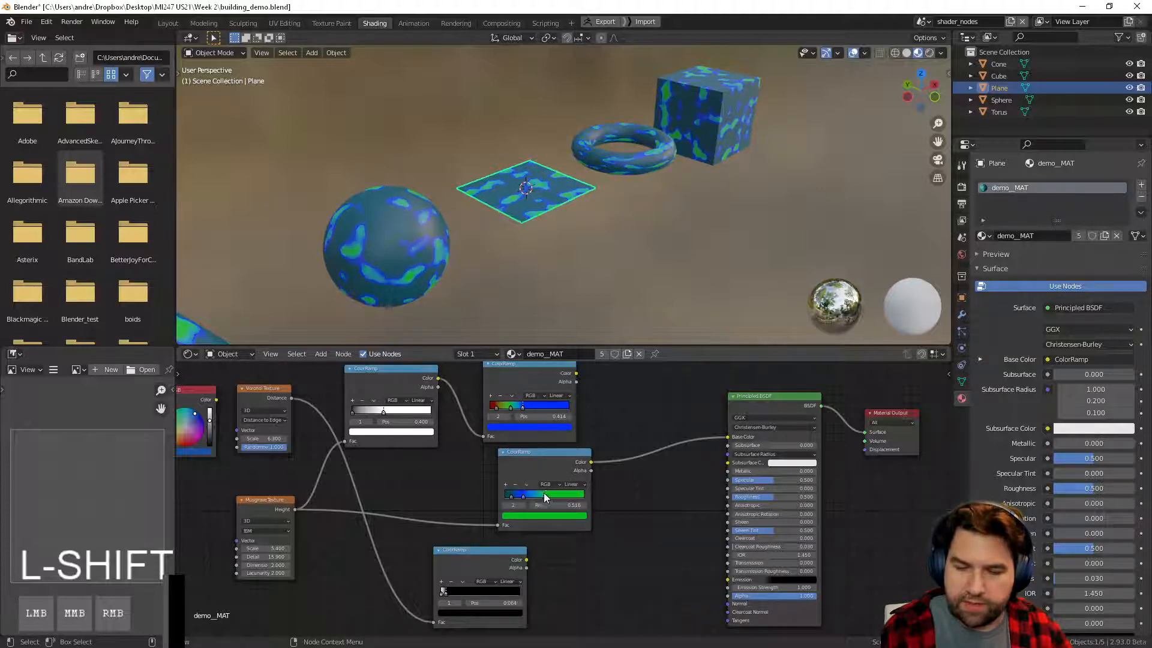
- Color the inserted ColorRamp's blue stop sandy yellow and soften its last stop to a lighter, muted green
click(523, 497)
click(527, 515)
click(524, 442)
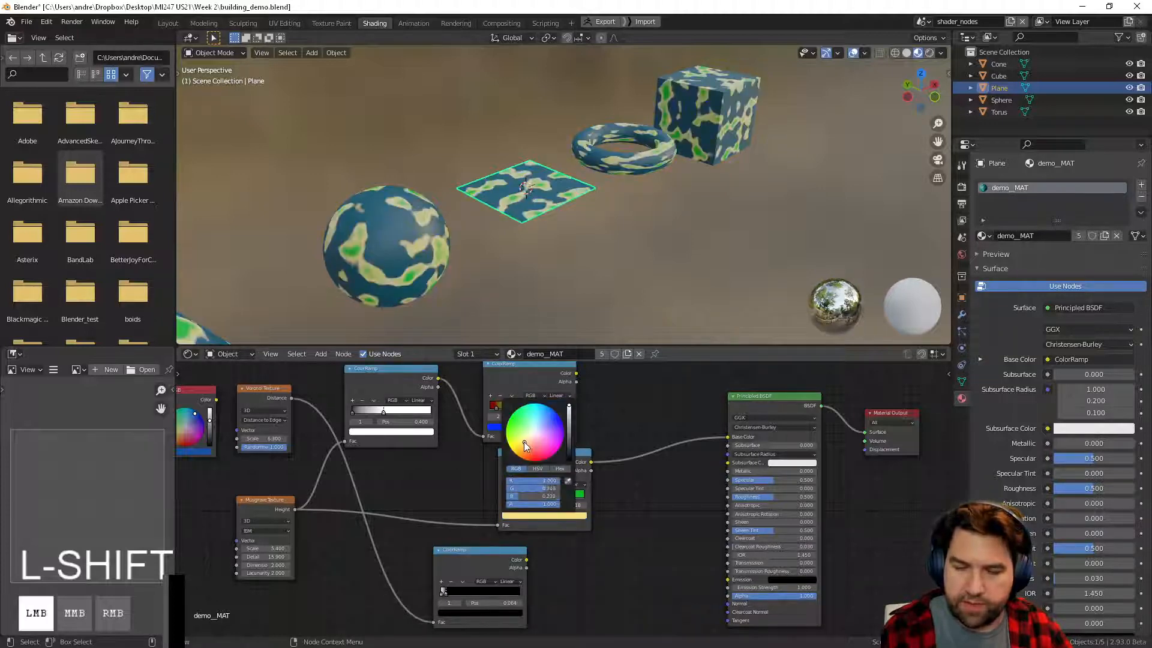
click(547, 496)
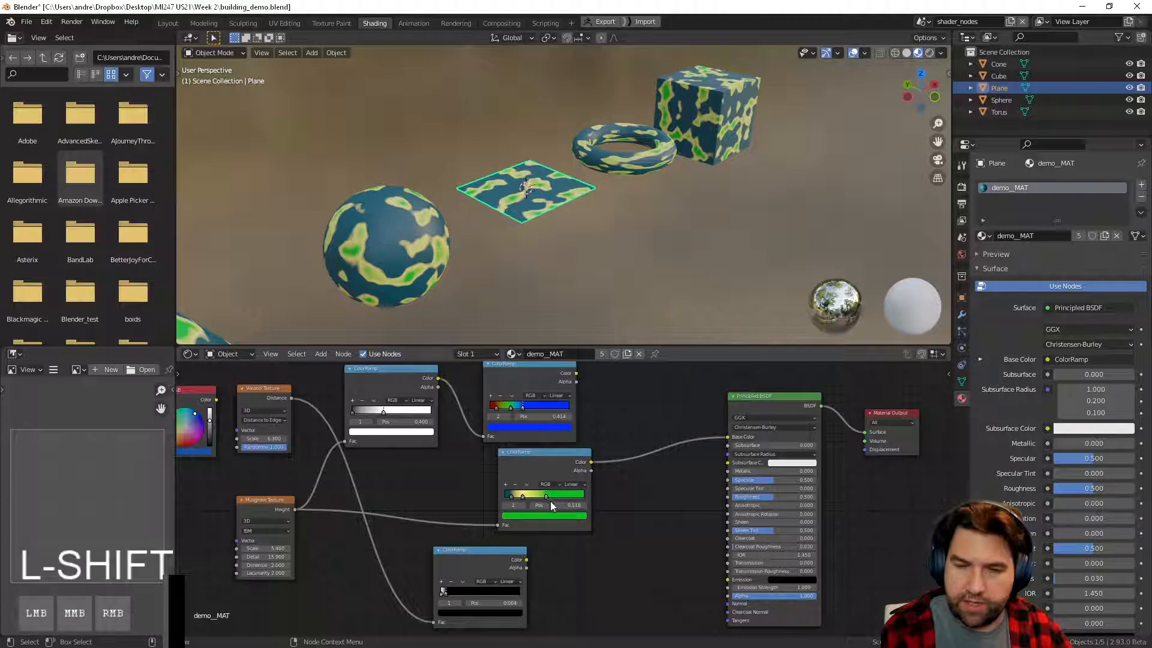
click(553, 515)
click(516, 428)
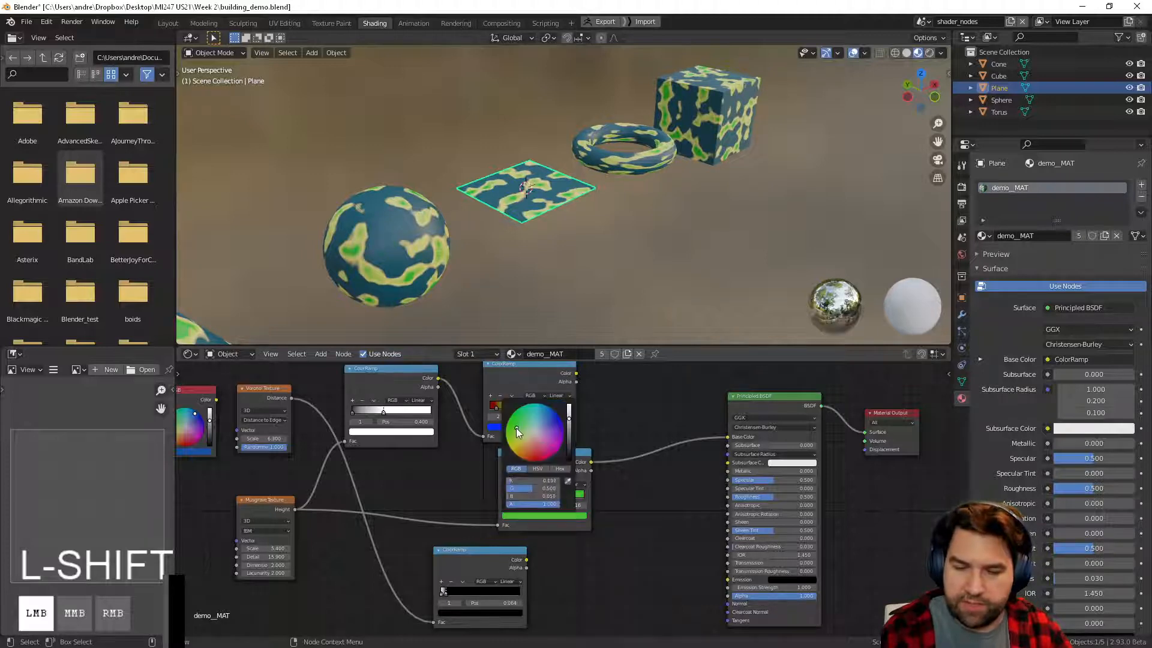
shift+drag(517, 426, 530, 431)
- Add a dark green end stop to the inserted ColorRamp and tighten the stops, placing the dark green at about 0.417
click(575, 496)
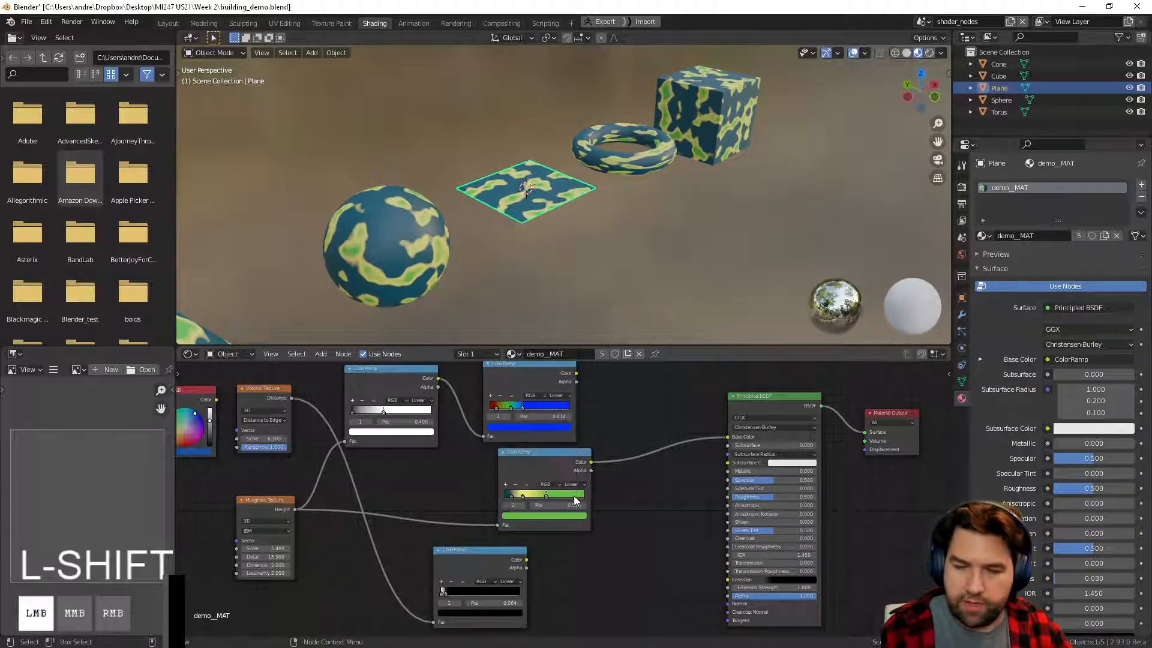
click(506, 485)
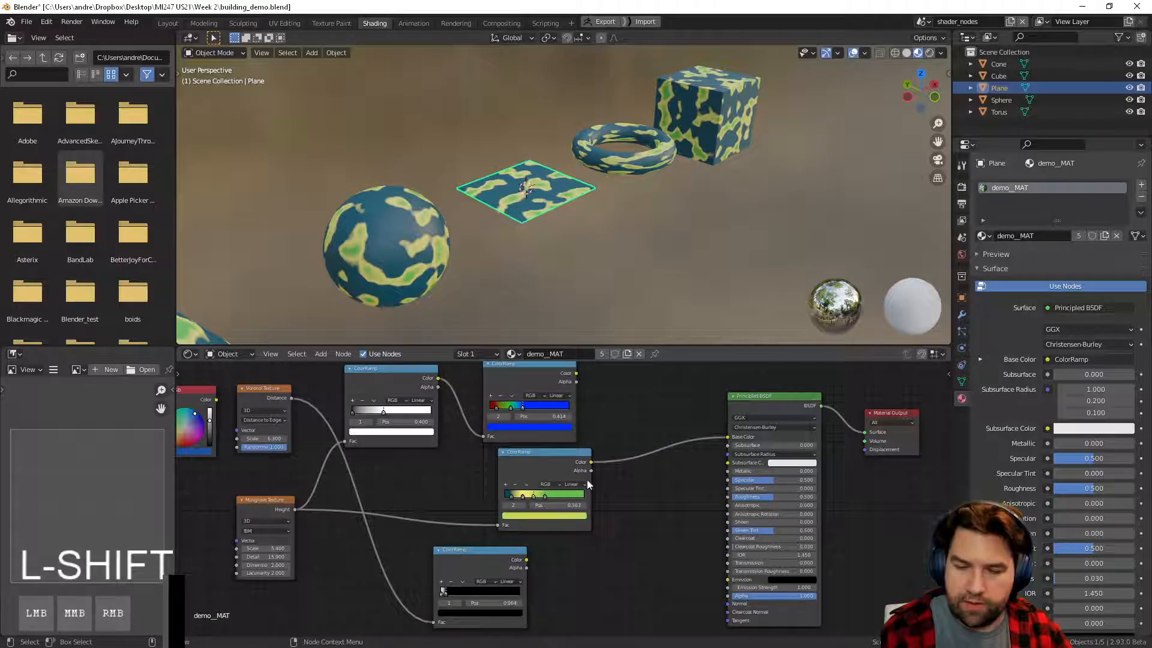
click(563, 517)
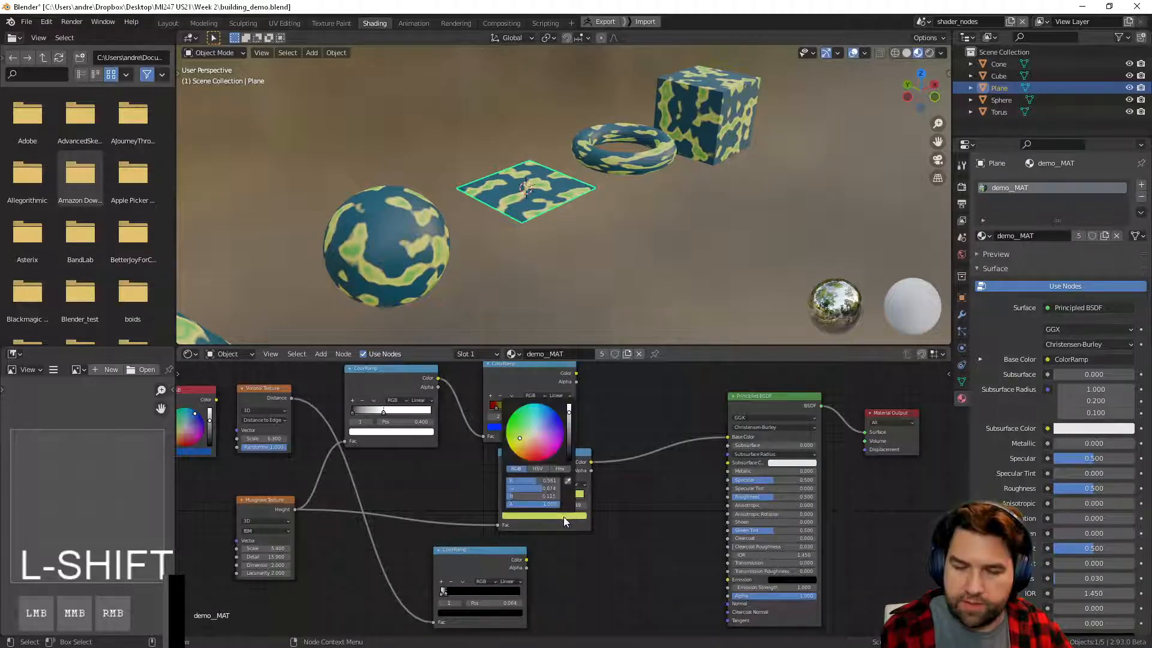
drag(522, 431, 568, 441)
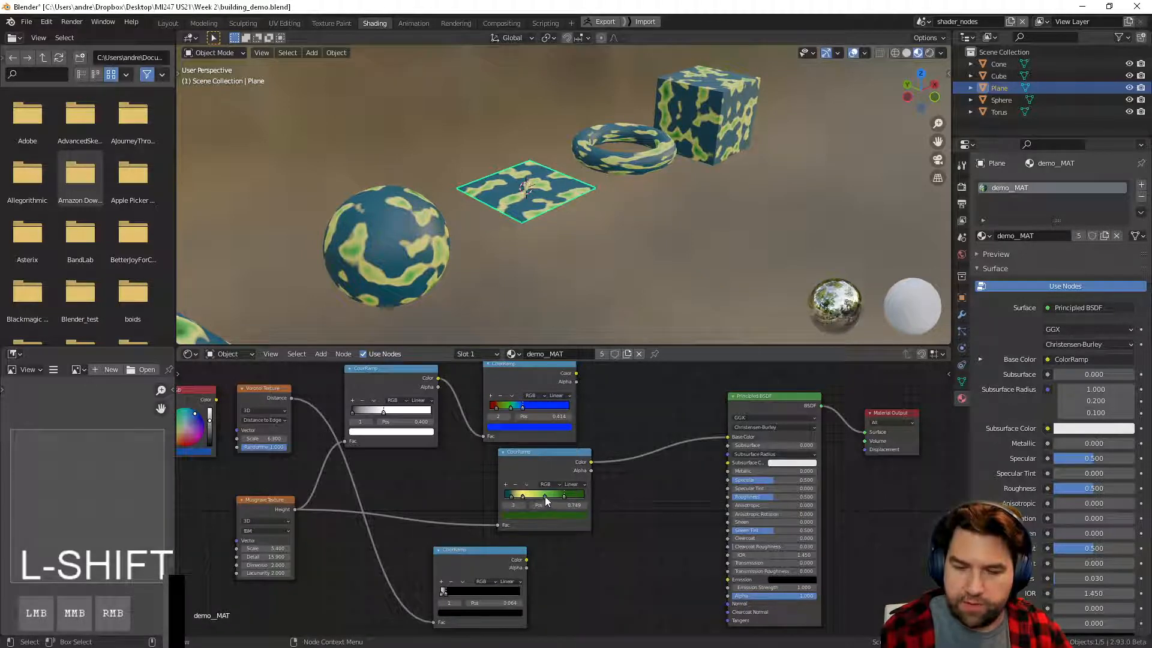
mouse_move(545, 496)
mouse_down()
mouse_move(518, 496)
mouse_move(541, 499)
mouse_up()
click(521, 495)
- Lower the Musgrave Texture's Scale to 2.2 and inspect the larger pattern on the demo objects
click(517, 285)
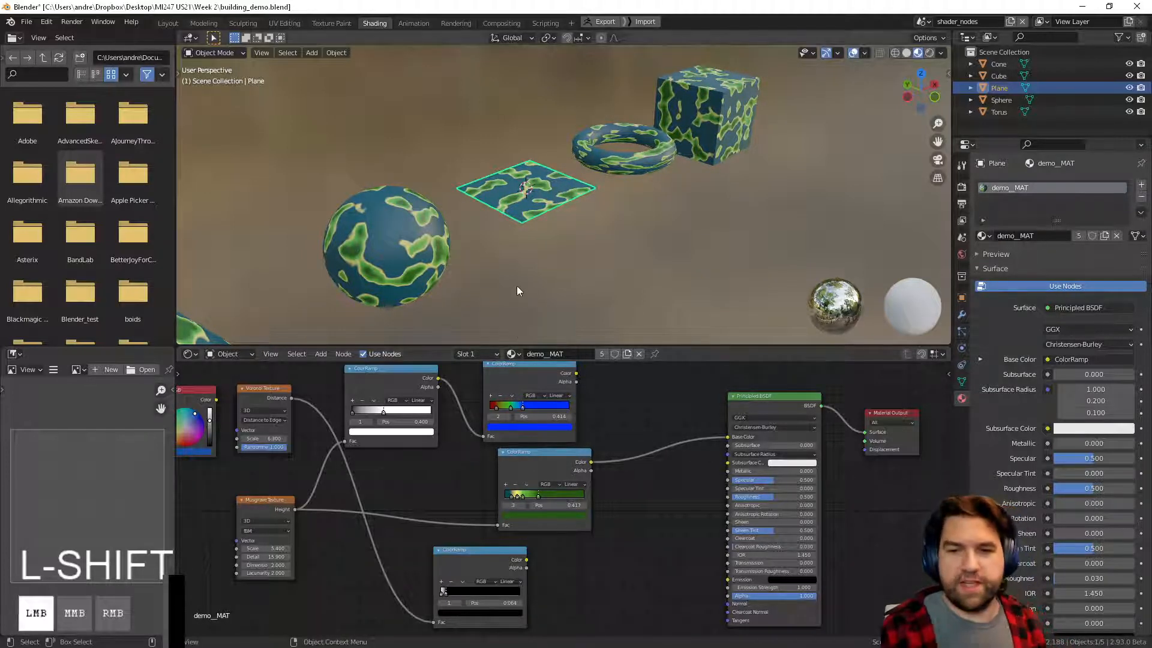
middle_drag(517, 286, 576, 204)
middle_drag(458, 469, 569, 455)
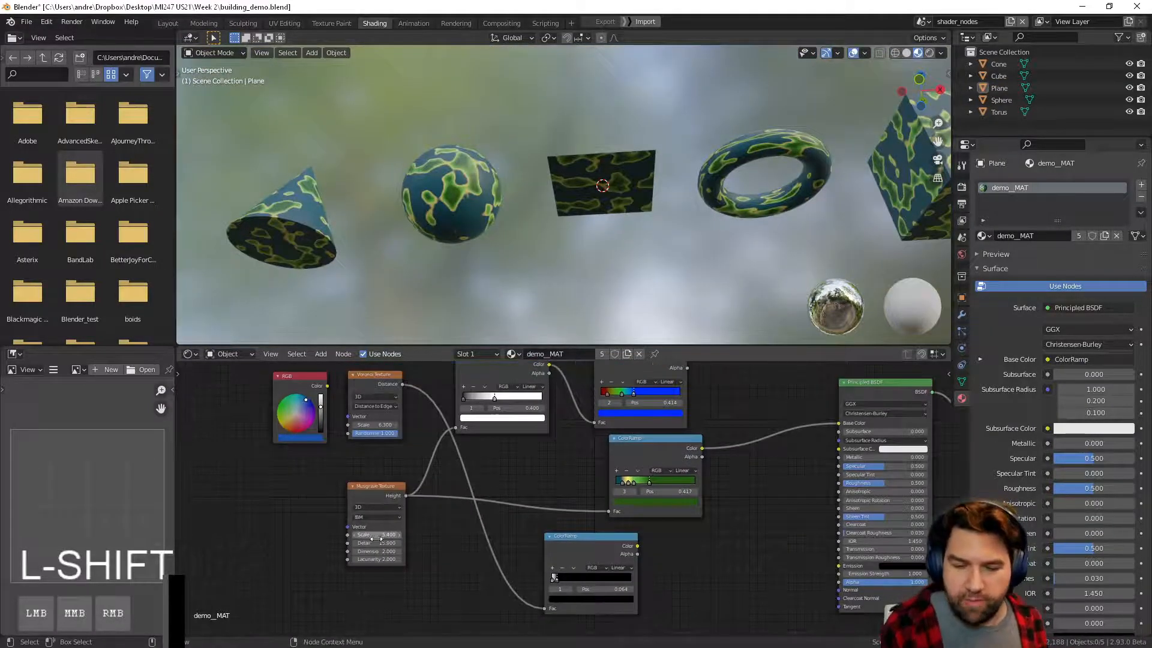
drag(377, 535, 354, 536)
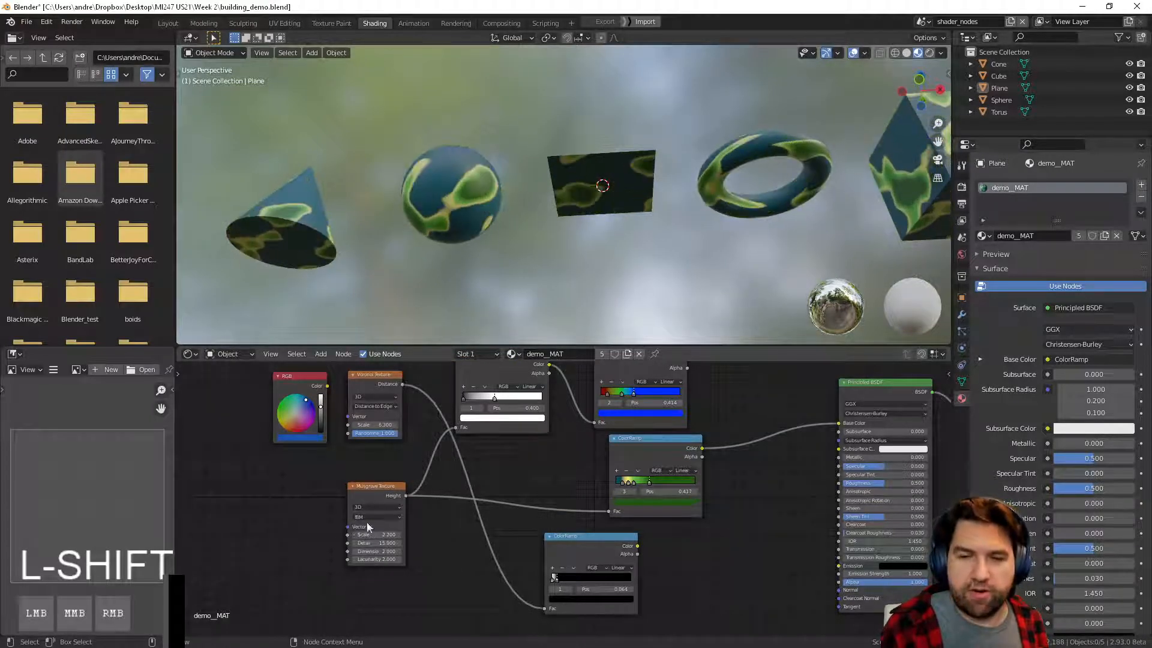
middle_drag(540, 288, 607, 310)
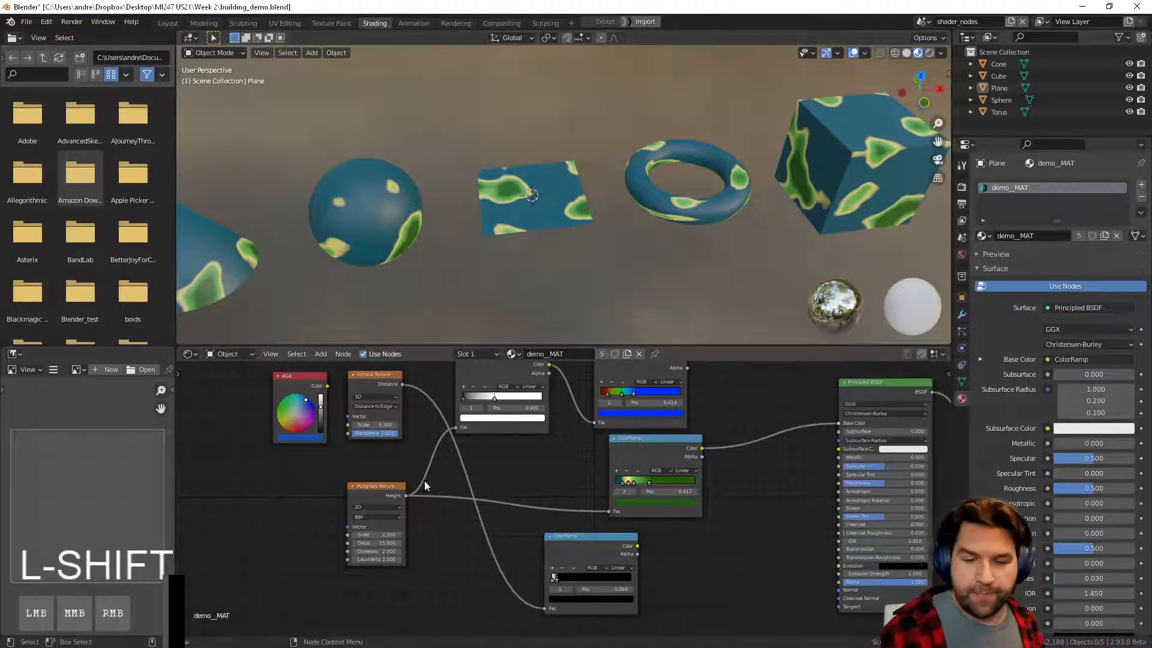
- Move the RGB node down beside the Musgrave Texture to clear space in front of the Voronoi Texture
shift+middle_drag(270, 562, 353, 580)
drag(383, 395, 268, 532)
drag(437, 442, 439, 437)
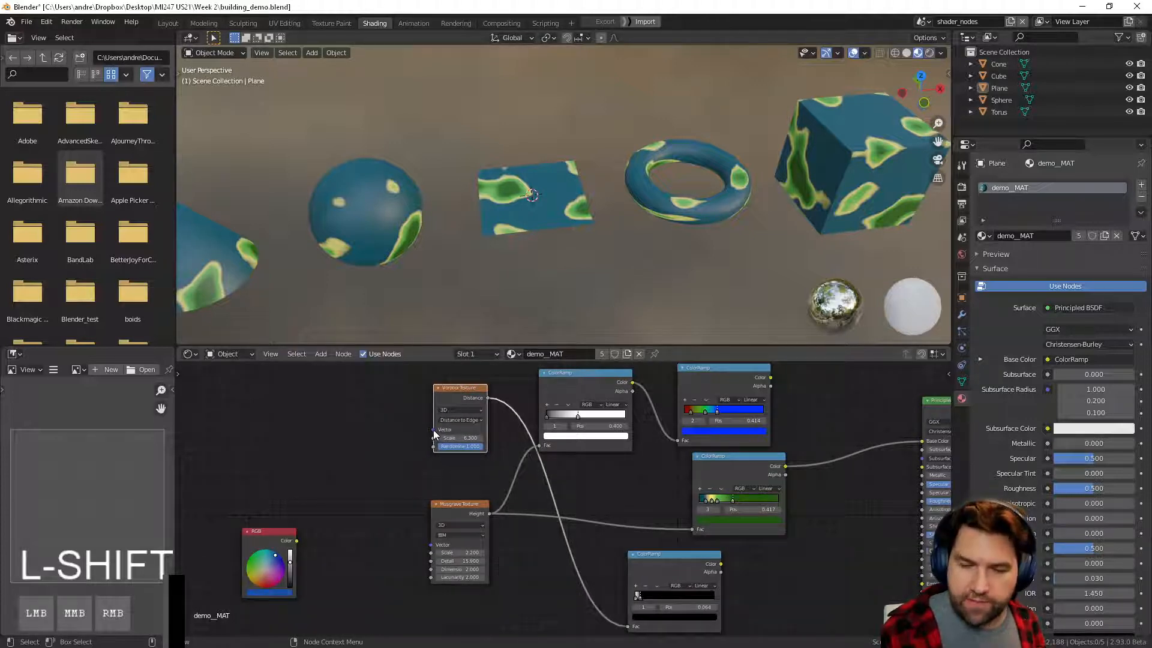
click(370, 471)
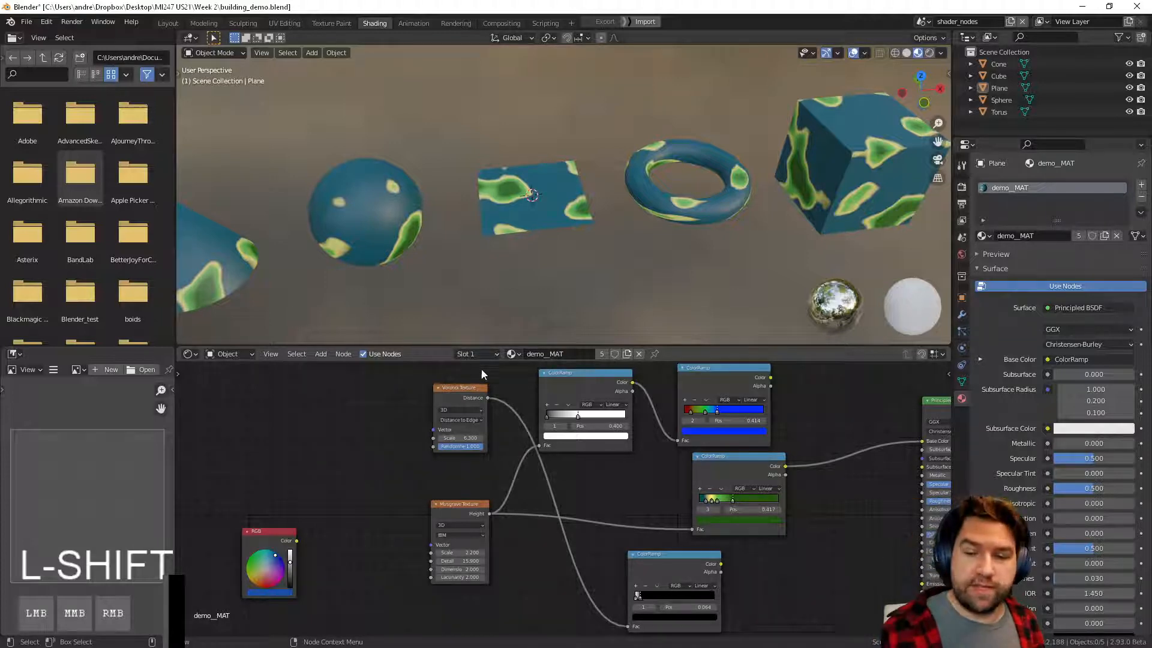
- Add linked Texture Coordinate and Mapping nodes to the Voronoi Texture's Vector input and arrange them in front of it
middle_drag(454, 415, 418, 491)
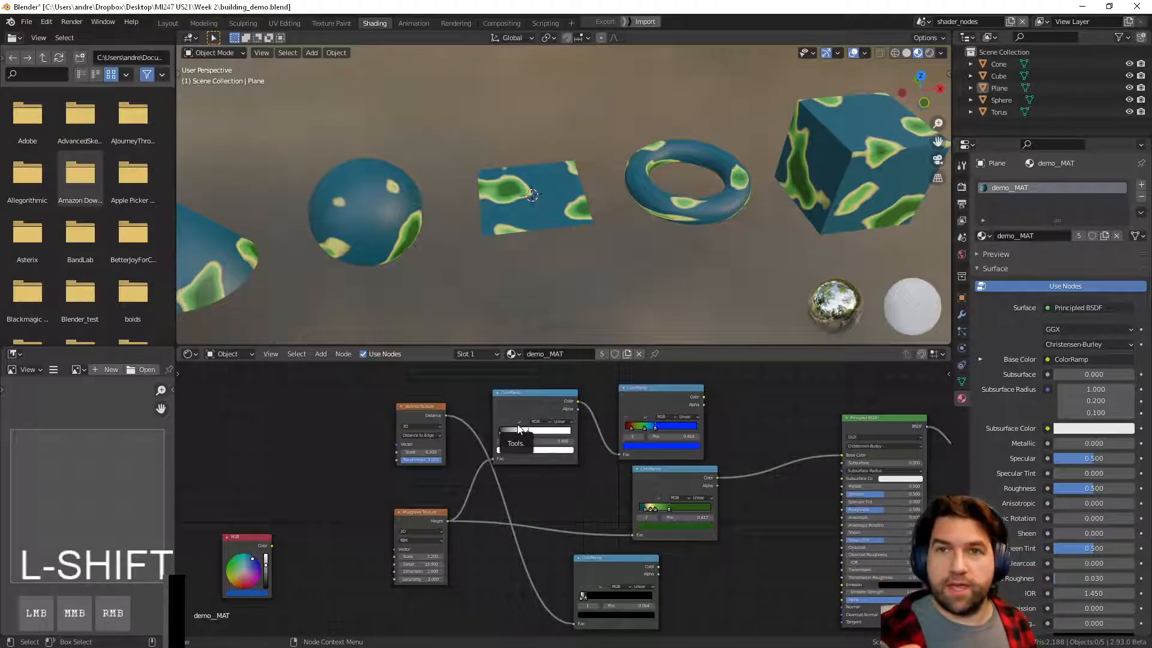
click(420, 411)
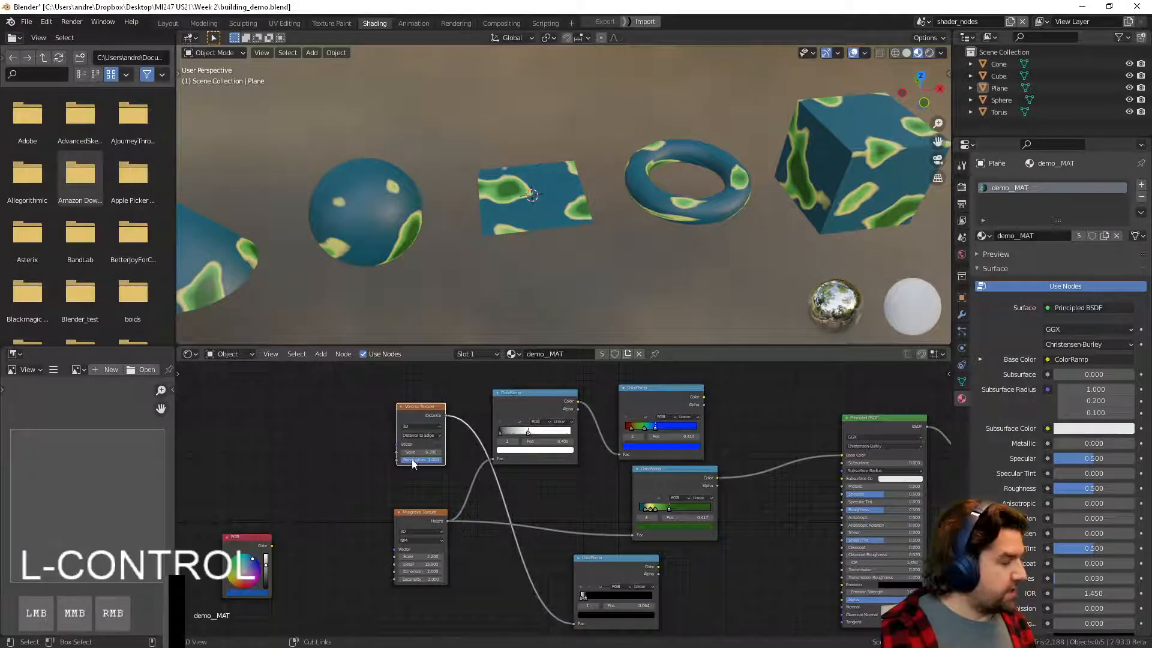
key(ctrl+t)
shift+middle_drag(392, 484, 416, 528)
click(316, 445)
click(418, 419)
drag(259, 399, 242, 394)
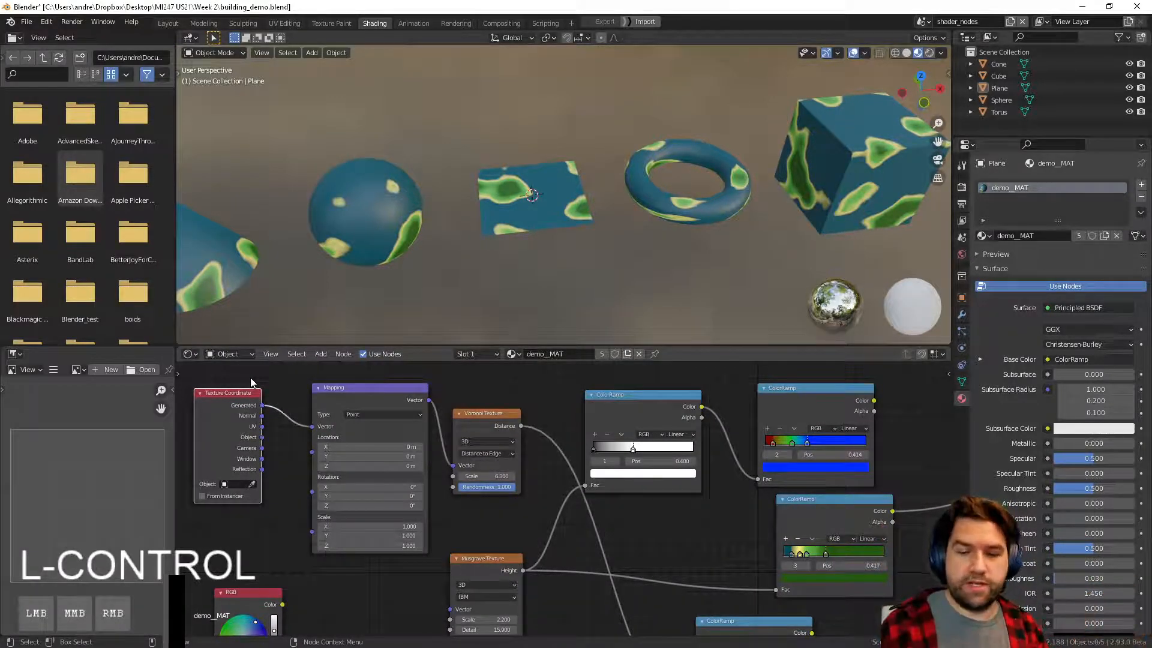
drag(372, 393, 360, 394)
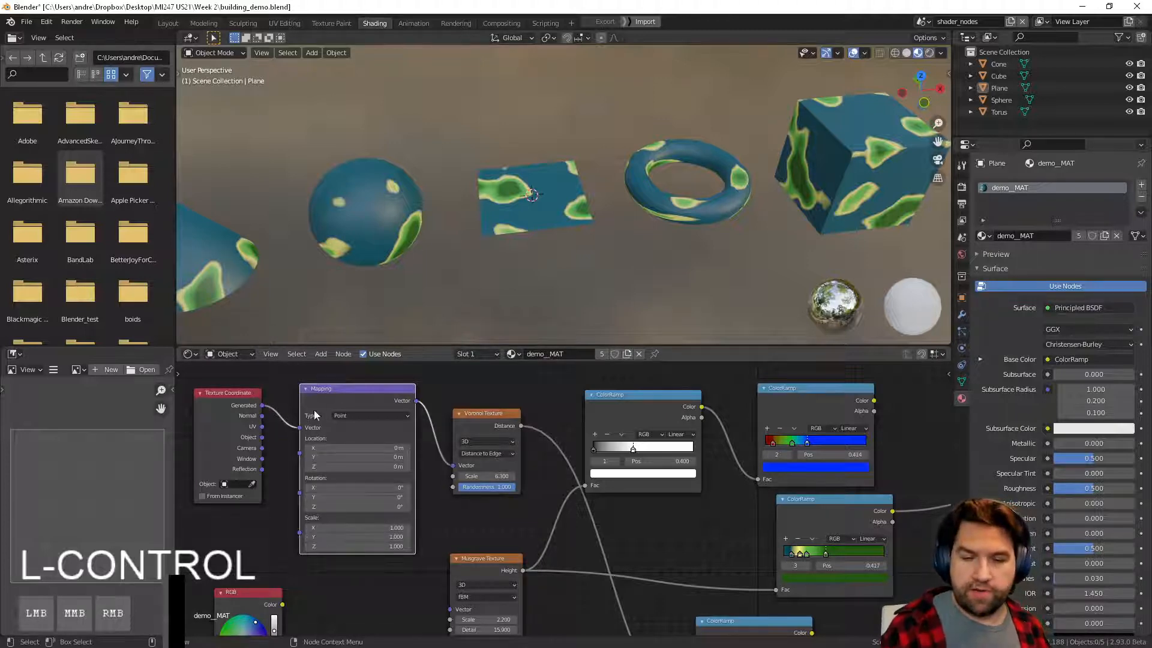
drag(353, 388, 358, 387)
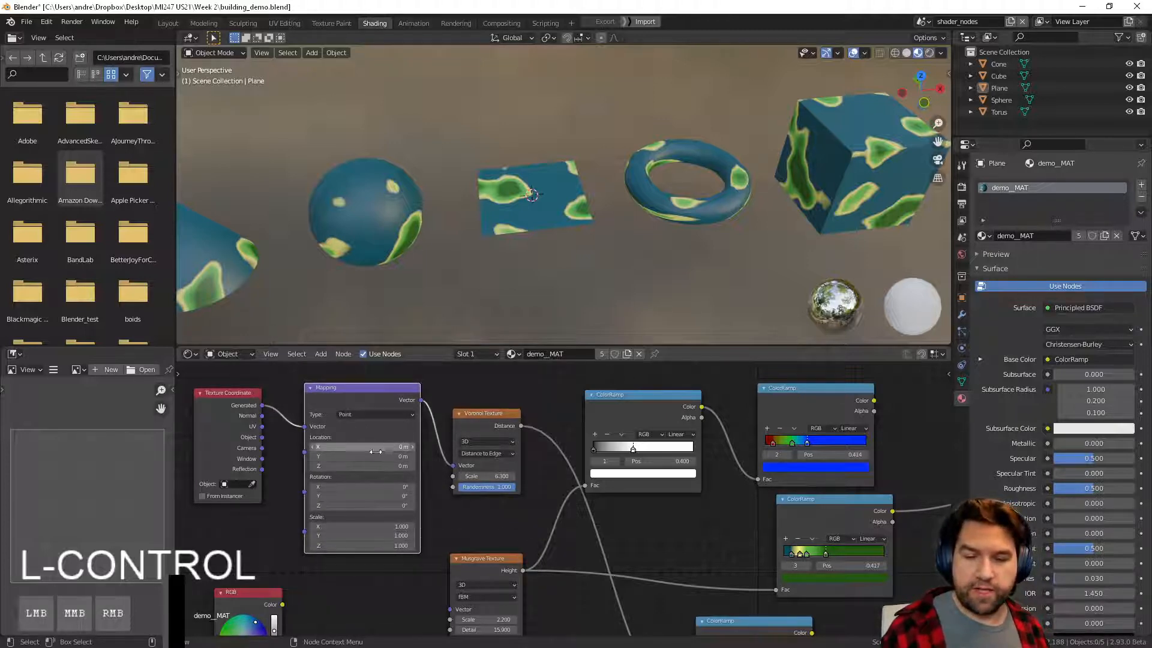
- Try an X Location of 8.3 m and a changed X Rotation on the Mapping node, and undo the changes
drag(380, 448, 395, 444)
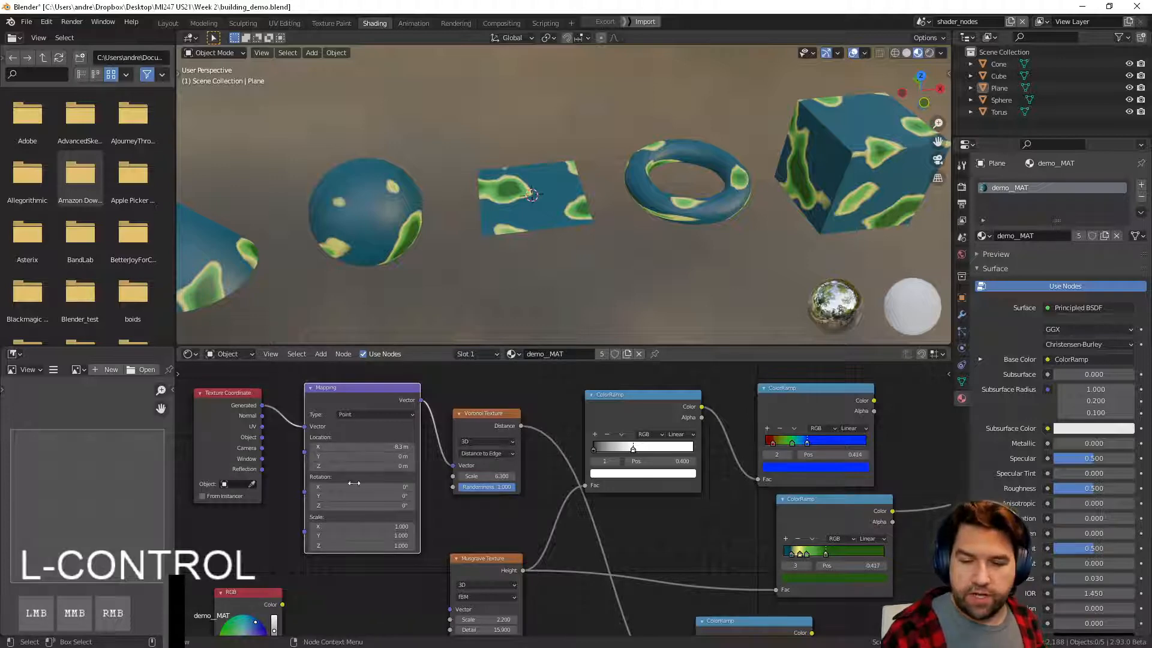
drag(387, 487, 396, 483)
key(ctrl+z)
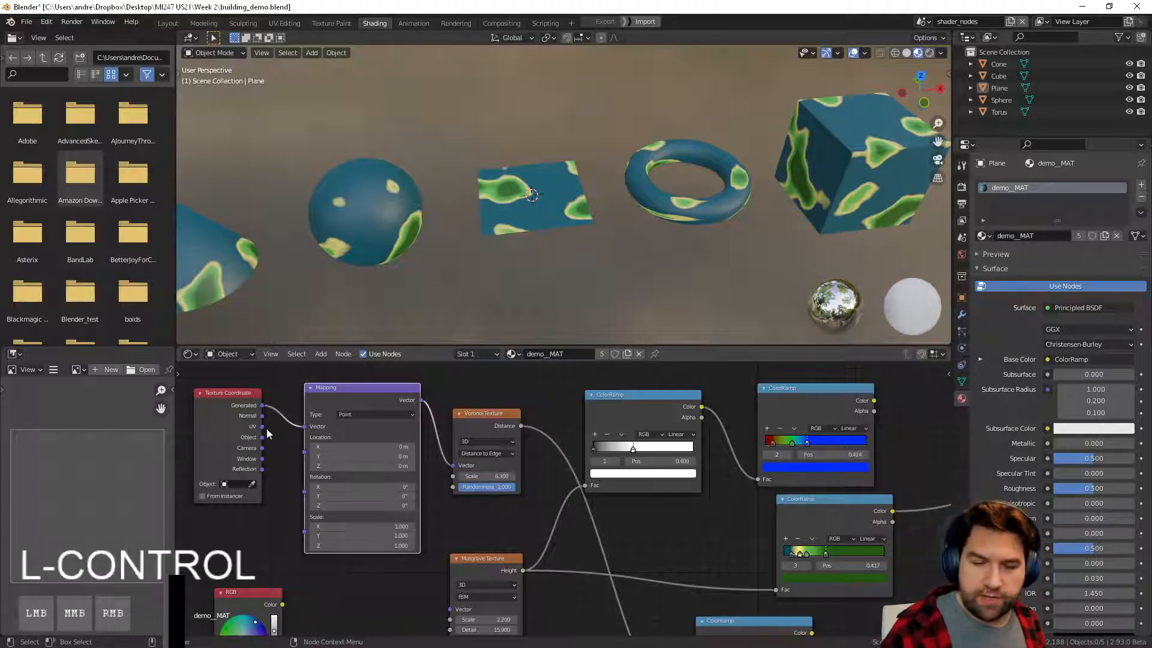
drag(263, 426, 250, 391)
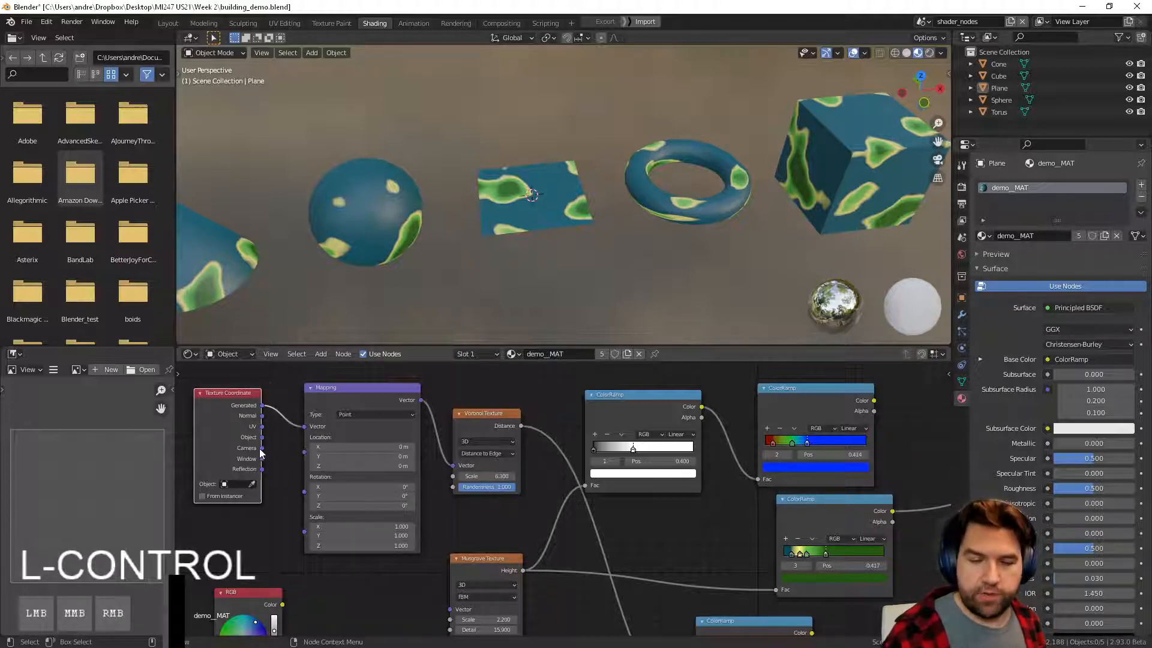
- Feed the Mapping node from the Texture Coordinate's Object output and link its Vector output to the Musgrave Texture as well
drag(263, 438, 305, 427)
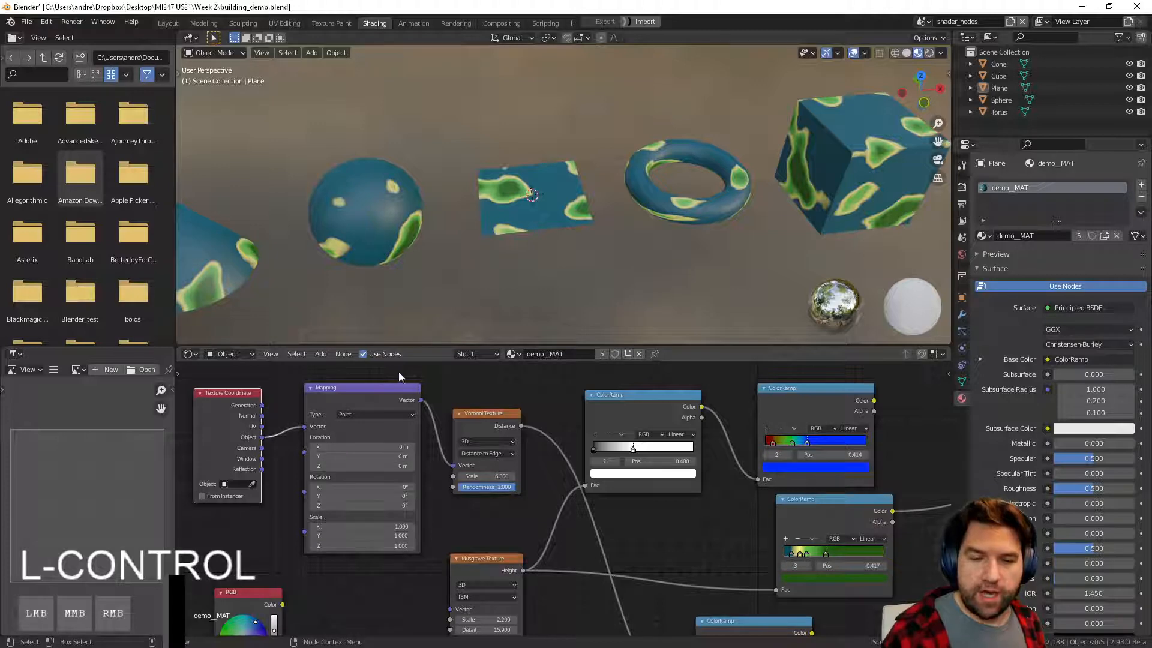
click(377, 241)
shift+middle_drag(665, 538, 595, 496)
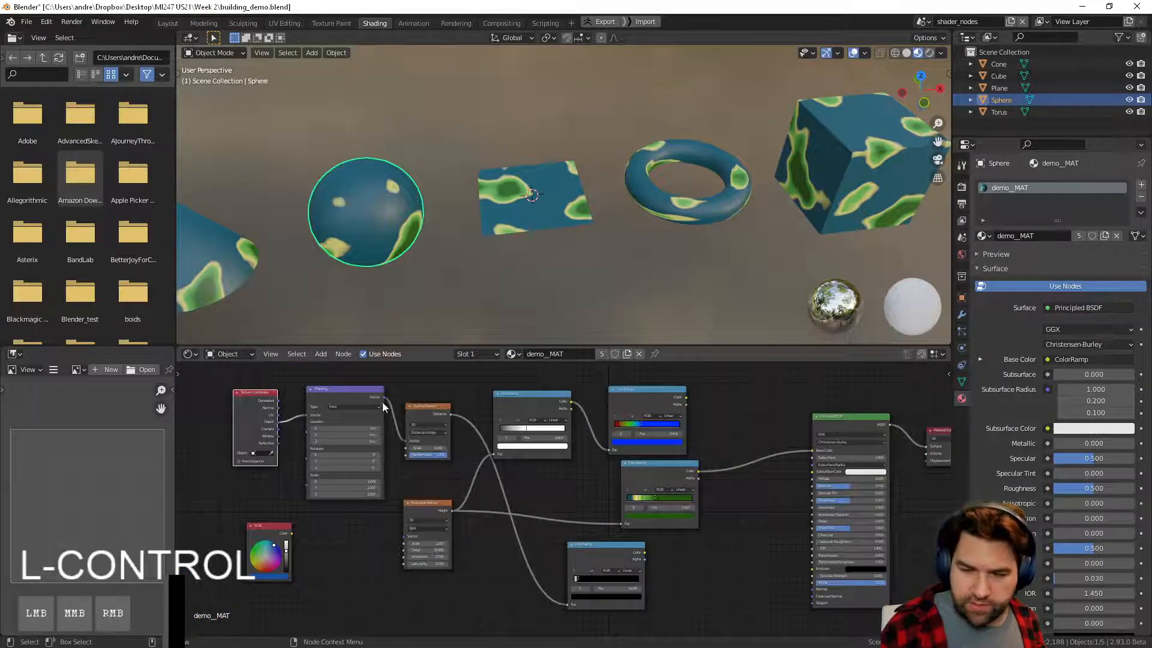
drag(384, 398, 403, 537)
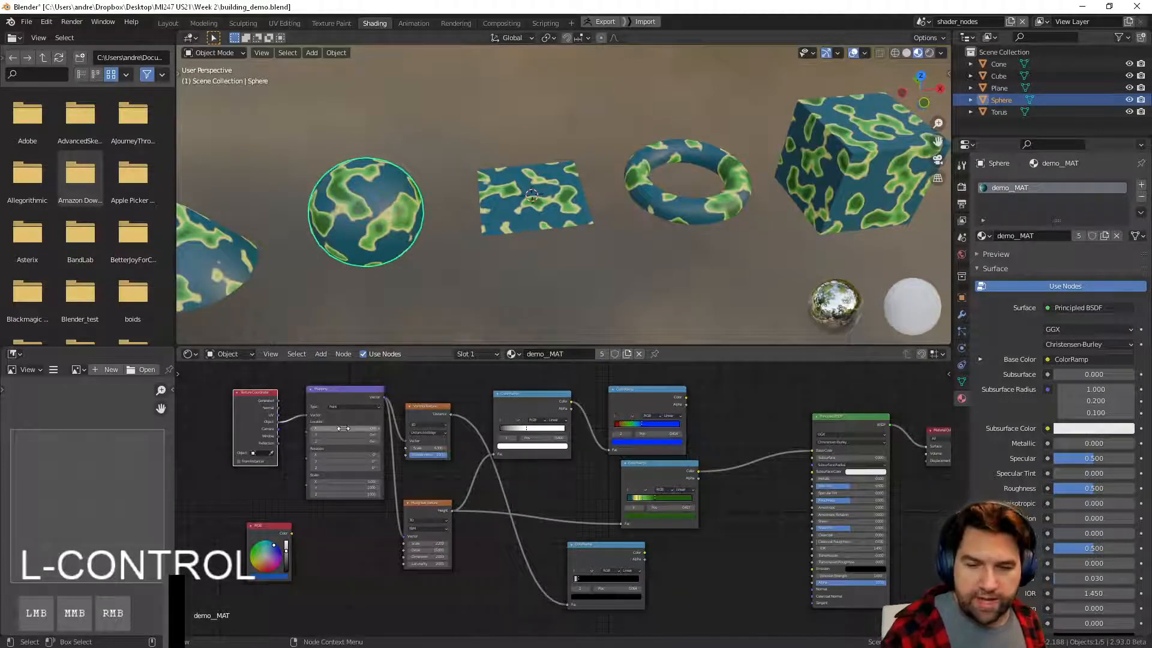
- Try changing the Mapping node's Location, Rotation and Scale in turn, and undo each change
ctrl+drag(368, 427, 350, 454)
key(ctrl+z)
ctrl+drag(350, 454, 350, 455)
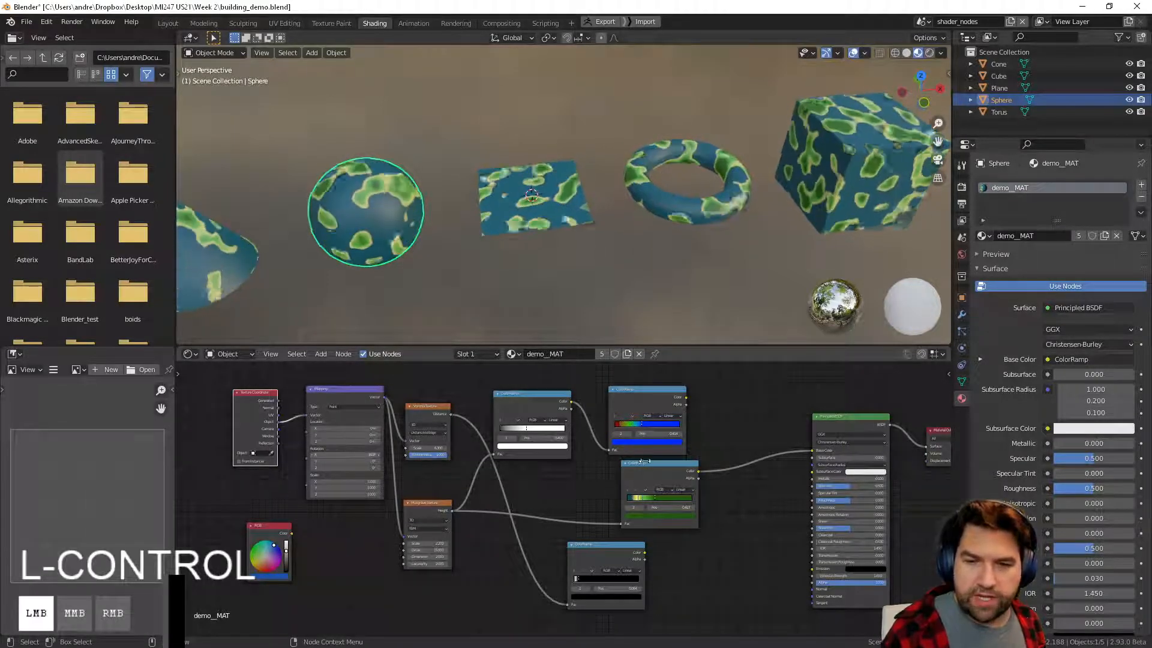
key(ctrl+z)
drag(353, 479, 378, 492)
key(ctrl+z)
key(ctrl+z)
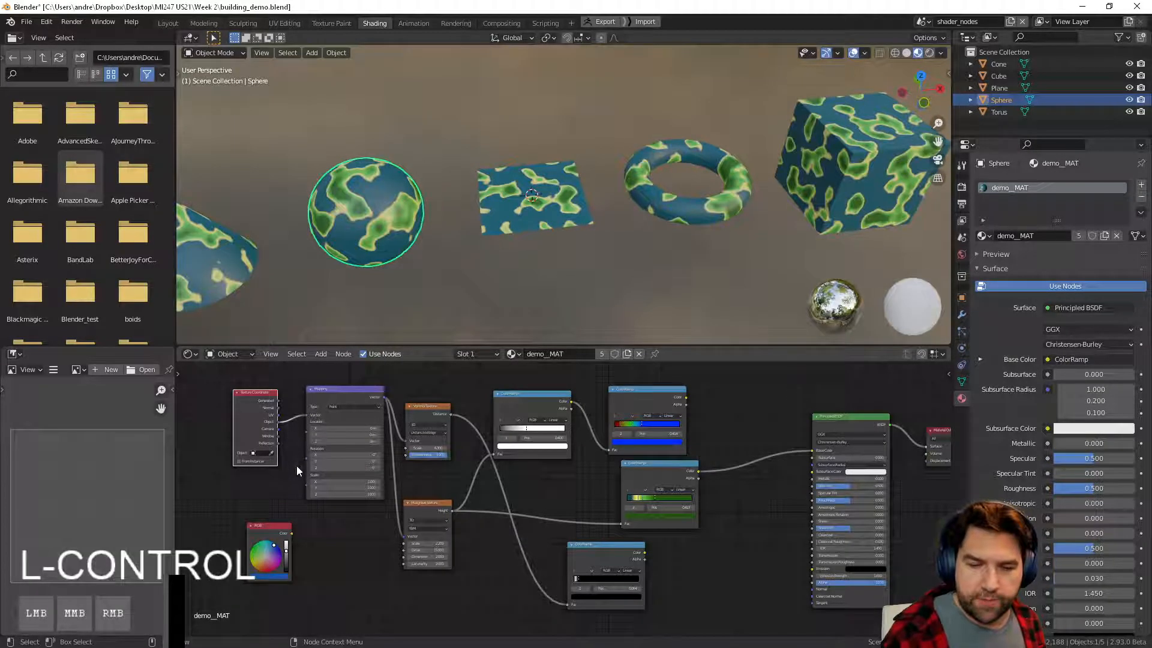
- Try moving the sphere with Object coordinates driving the texture, and cancel the move
click(386, 243)
key(g)
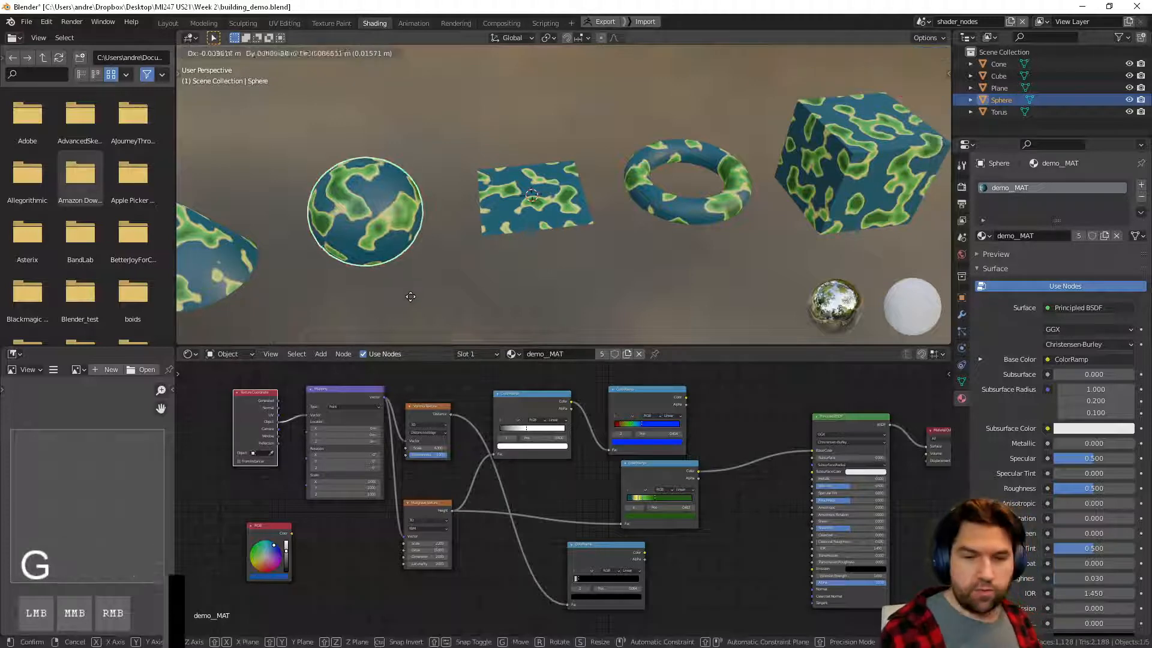
right_click(451, 246)
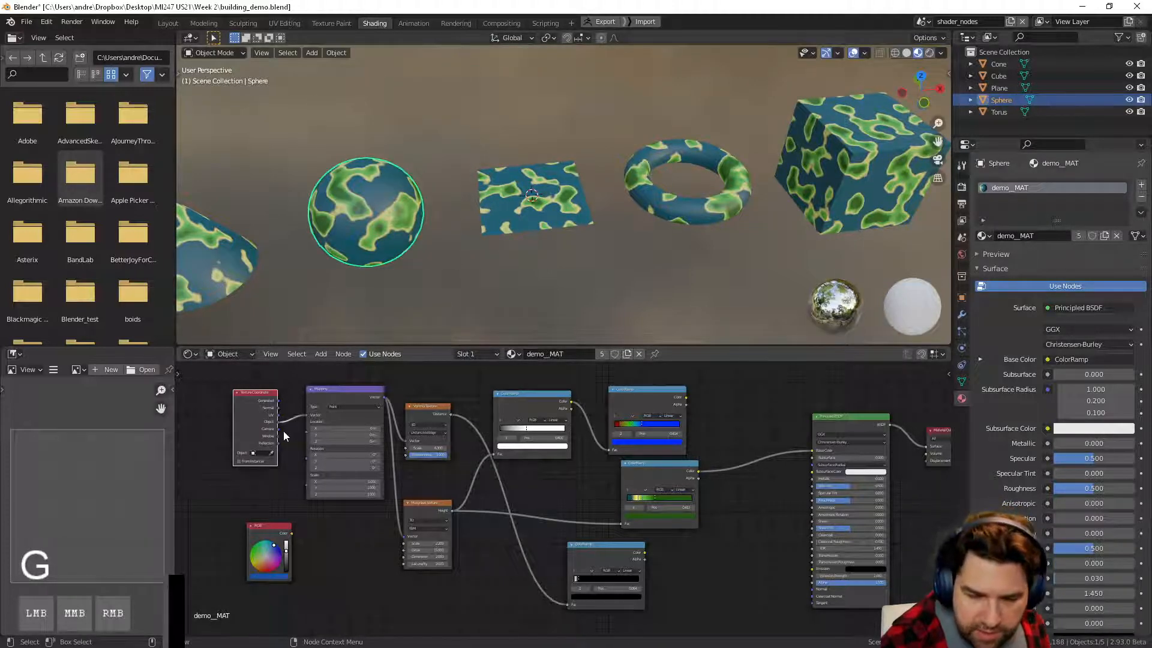
- Switch the Mapping node's Vector input to the Generated coordinates, test moving the sphere, and cancel the move
key(ctrl)
mouse_move(280, 441)
ctrl+middle_down()
mouse_move(286, 484)
mouse_move(286, 458)
ctrl+middle_up()
shift+middle_drag(279, 534, 420, 605)
drag(296, 424, 346, 425)
click(362, 252)
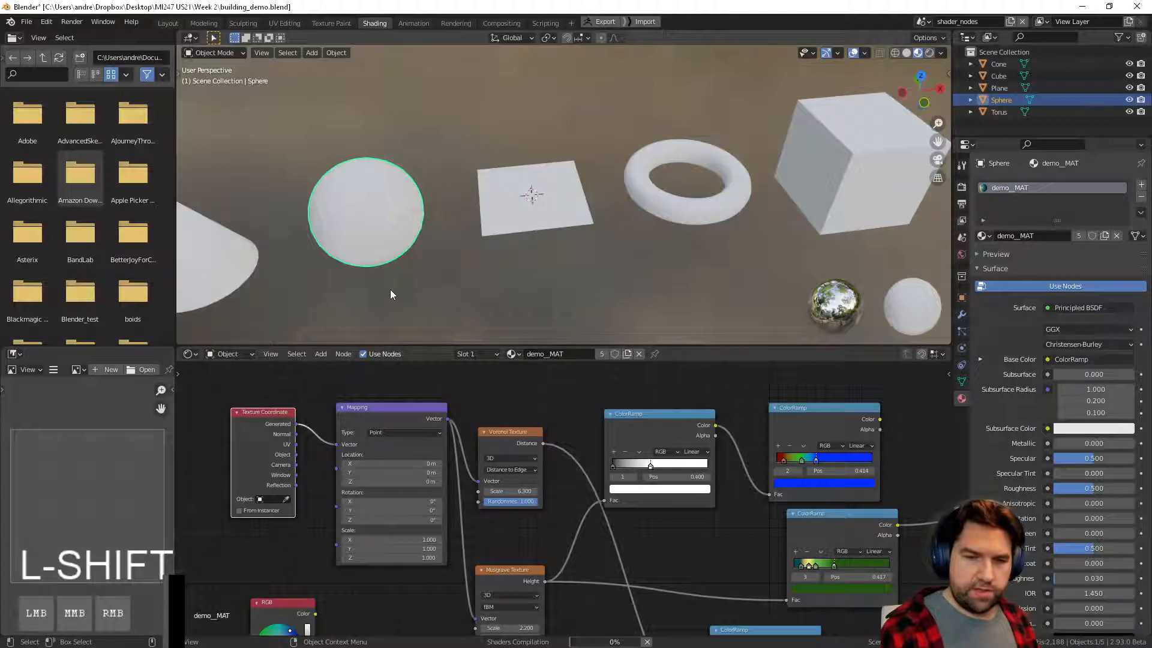
key(g)
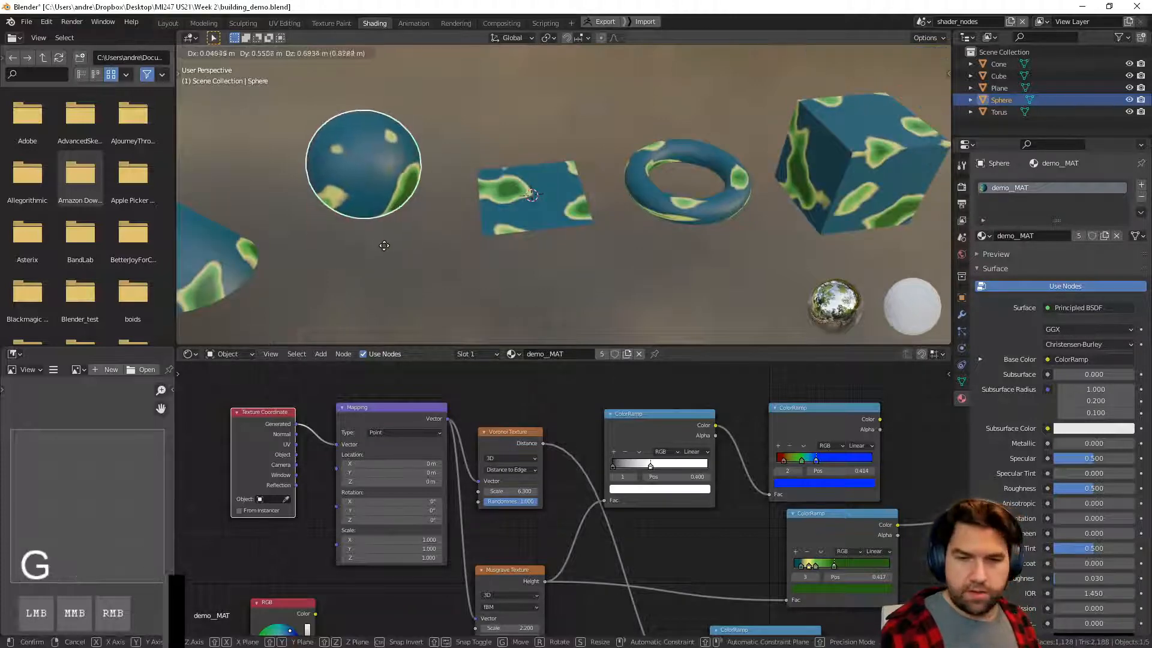
right_click(384, 246)
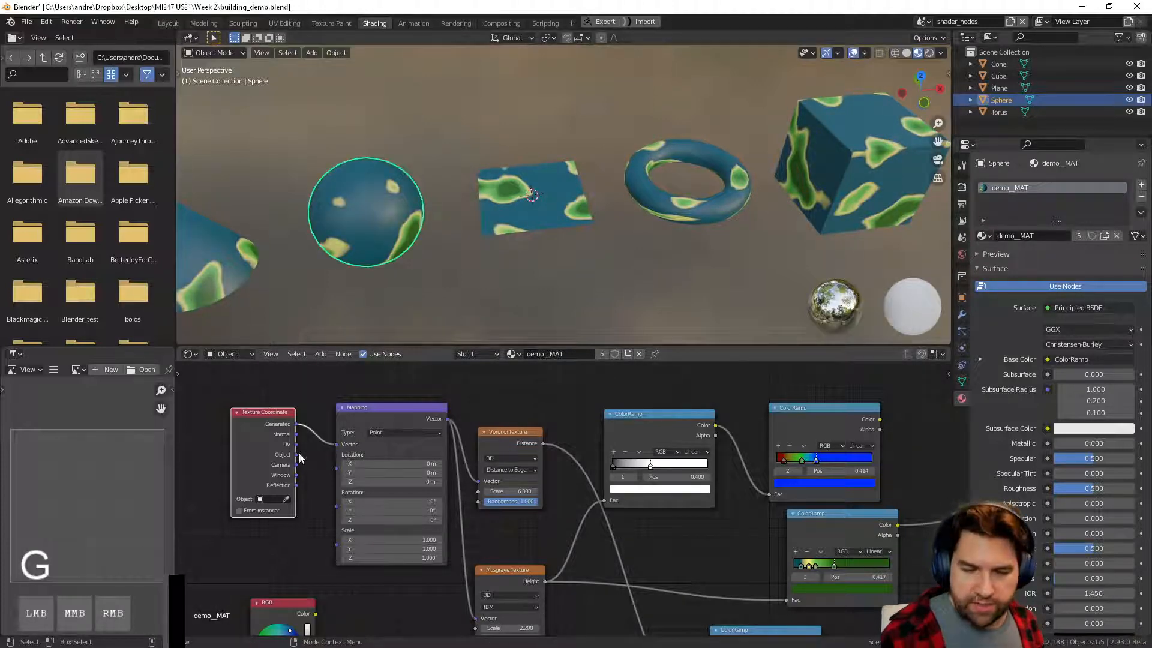
- Switch the Mapping node's Vector input to the UV coordinates and inspect the pattern on all demo objects
drag(297, 445, 336, 445)
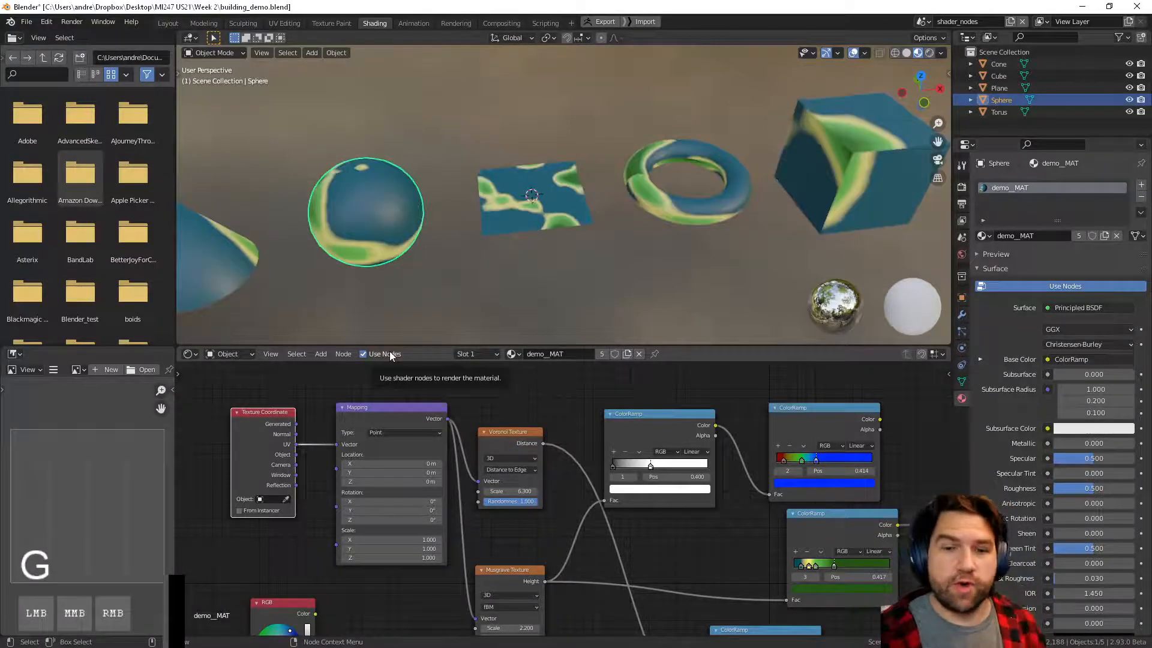
middle_drag(567, 278, 527, 181)
shift+middle_drag(545, 254, 421, 340)
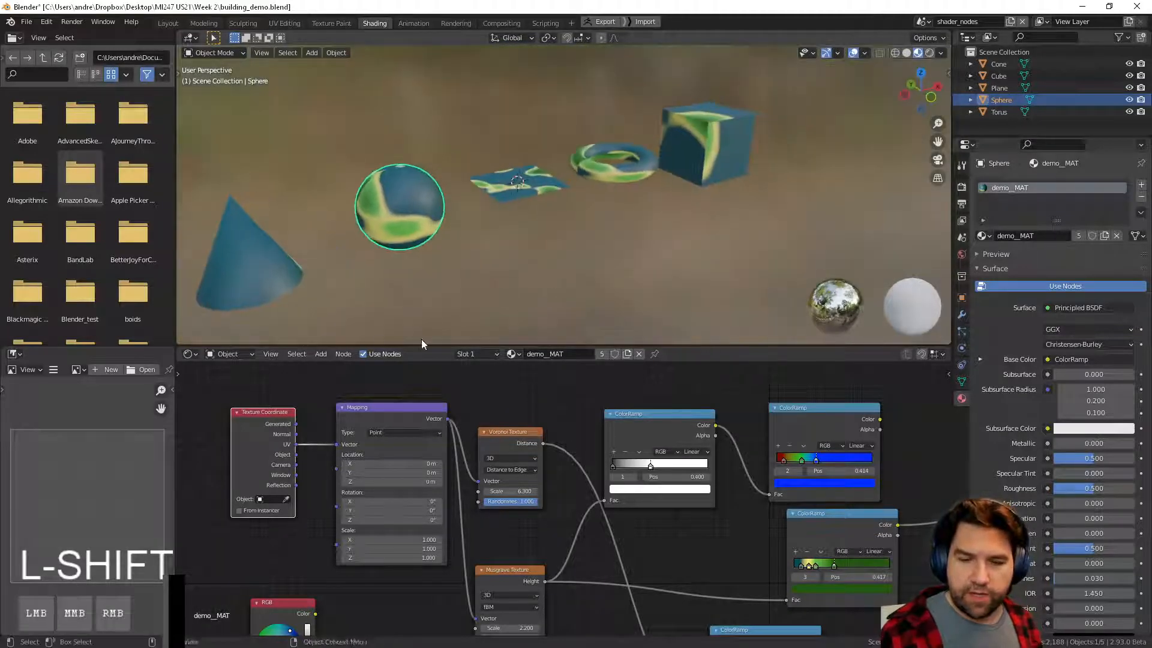
- Relink the Generated coordinates to the Mapping node's Vector input and nudge the Mapping node slightly down
drag(296, 423, 336, 445)
middle_drag(424, 308, 516, 288)
drag(348, 408, 353, 422)
middle_drag(405, 586, 458, 502)
- Try moving the RGB node and setting the Mapping Scale to X 6.000 and Y 2.600, and undo these changes
drag(334, 519, 309, 561)
drag(475, 480, 498, 490)
click(491, 491)
click(491, 490)
key(ctrl+z)
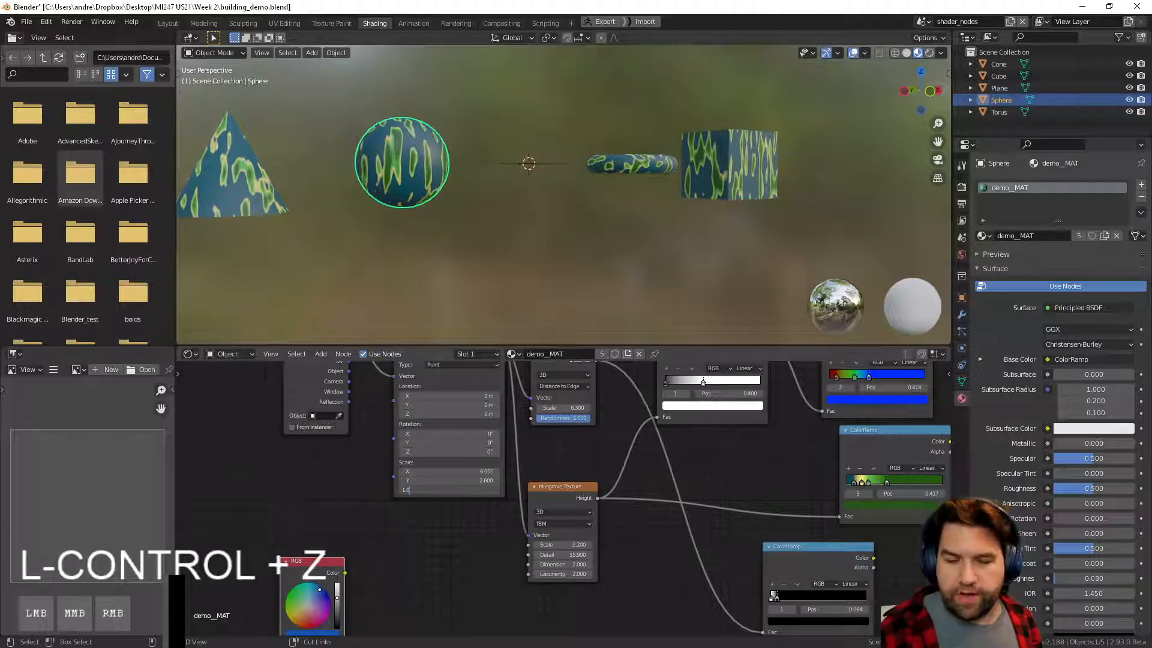
click(474, 530)
key(ctrl+z)
key(ctrl+z)
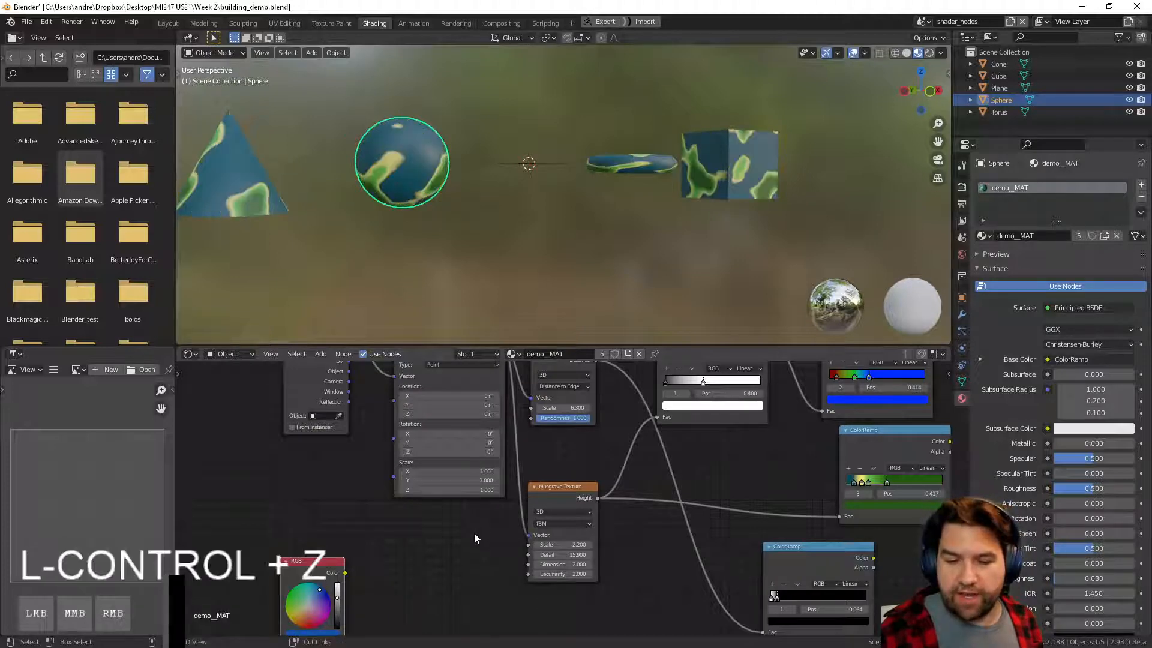
key(ctrl+z)
key(ctrl+z)
- Move the RGB node down, add a Value node above it and link it to the Mapping node's Scale input
drag(334, 533, 297, 592)
click(373, 535)
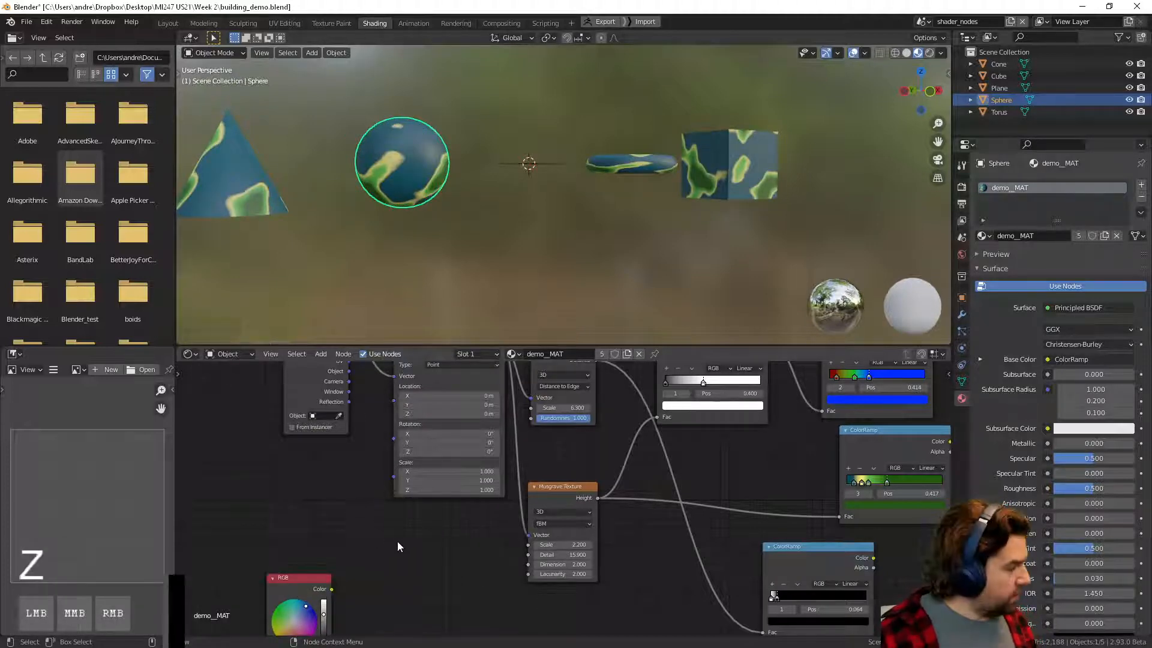
key(shift+a)
click(387, 481)
text(v)
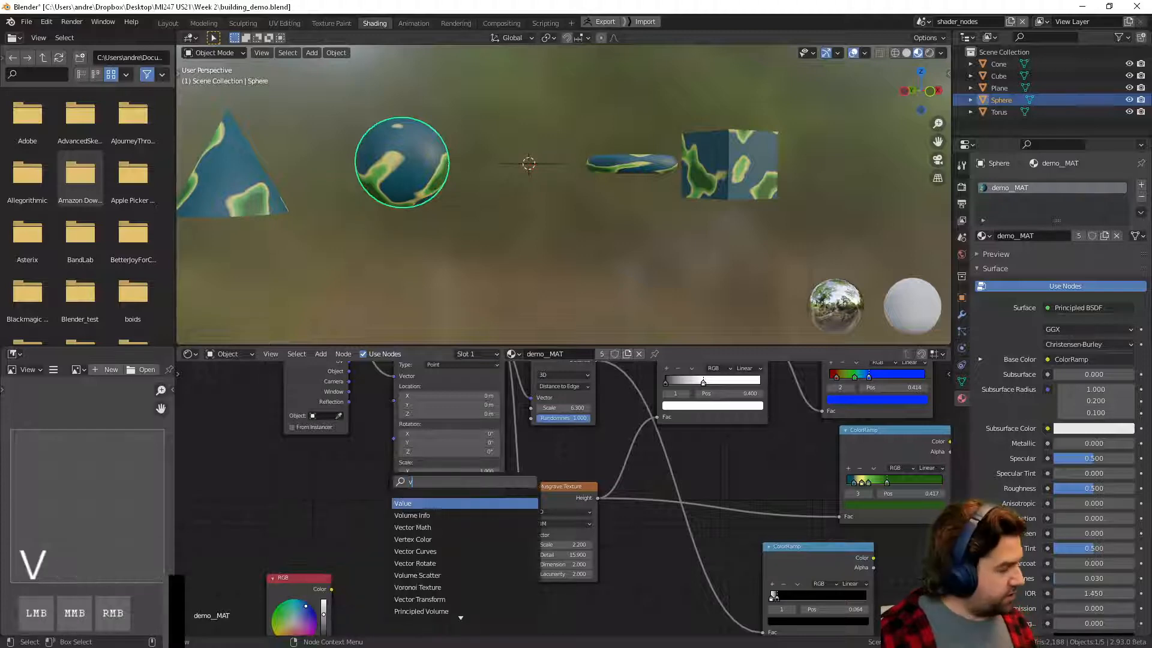
text(al)
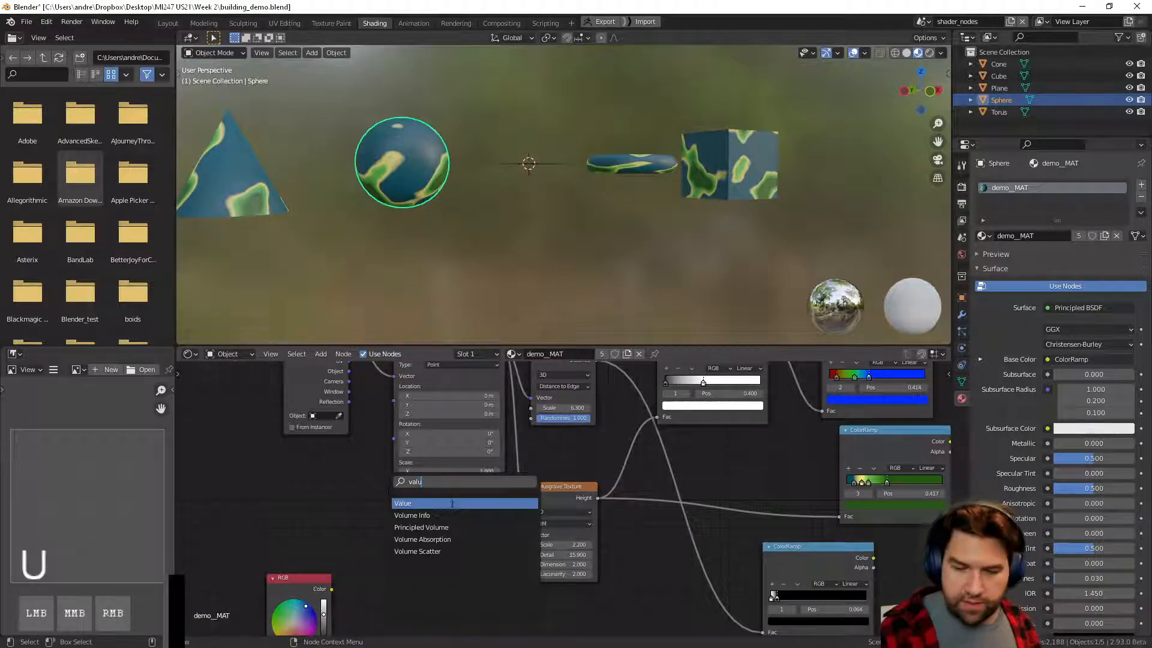
text(u)
click(452, 503)
click(293, 499)
drag(291, 498, 393, 478)
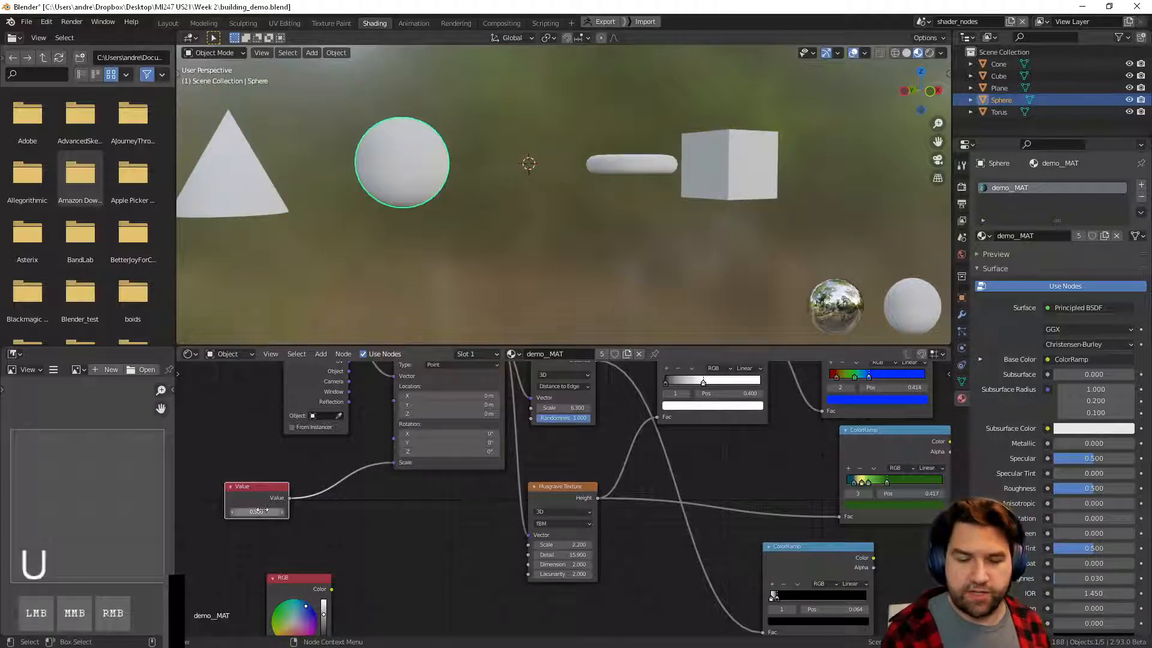
- Link the UV coordinates to the Mapping node, set the Value node to 9.6 and inspect the uniformly scaled pattern
mouse_move(255, 512)
mouse_down()
mouse_move(299, 507)
mouse_move(264, 512)
mouse_up()
mouse_move(468, 282)
middle_down()
mouse_move(489, 249)
mouse_move(485, 288)
middle_up()
middle_drag(380, 495, 394, 561)
drag(362, 431, 408, 446)
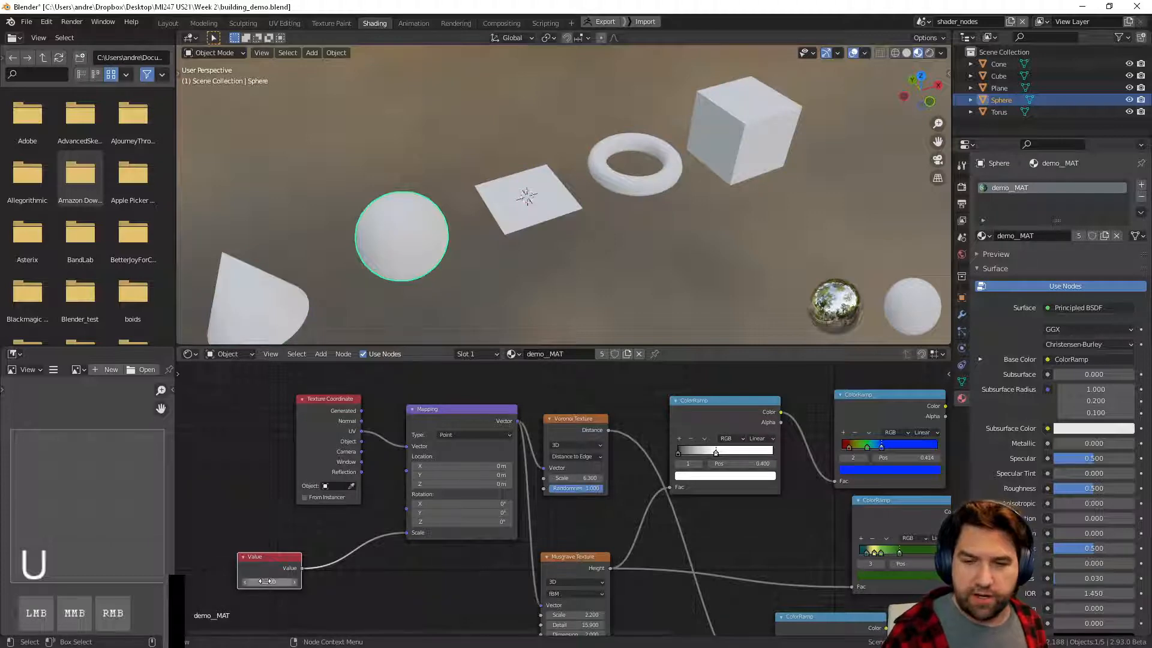
drag(264, 582, 315, 575)
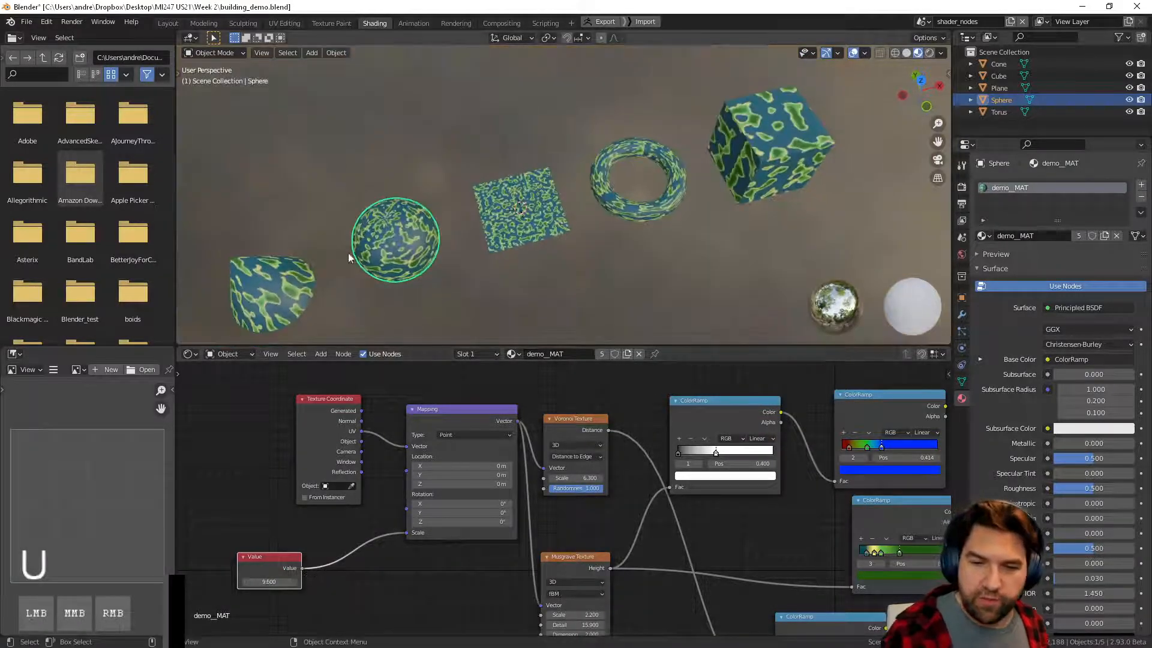
middle_drag(609, 289, 565, 304)
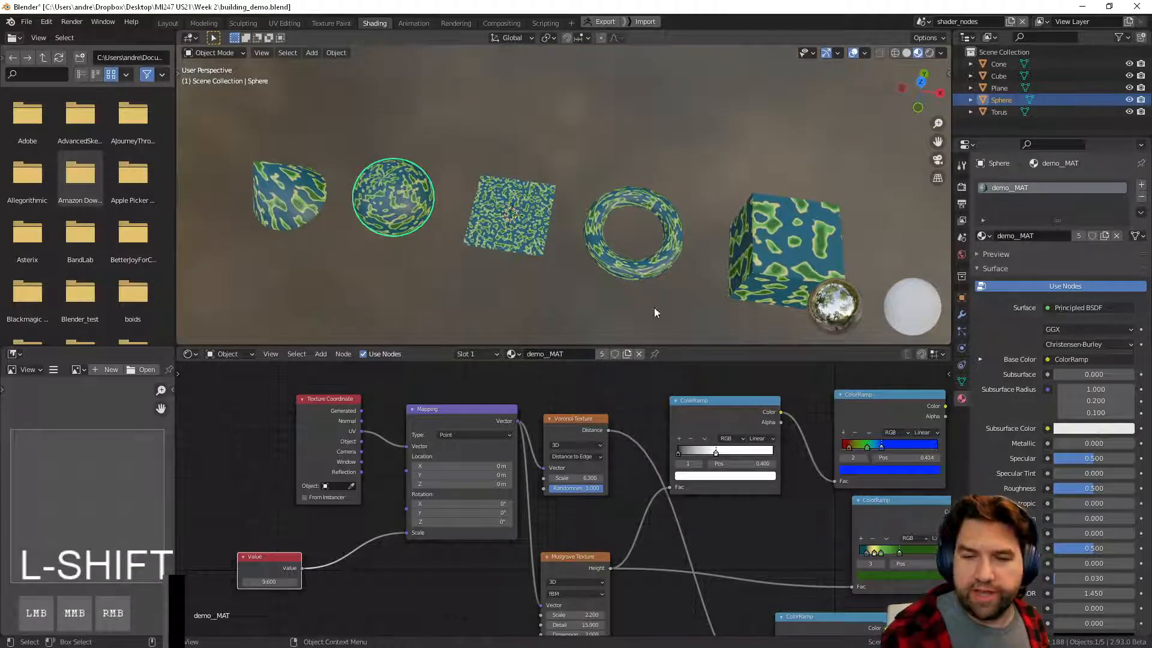
middle_drag(655, 307, 618, 294)
mouse_move(619, 294)
shift+middle_down()
mouse_move(674, 272)
mouse_move(585, 276)
mouse_move(725, 203)
mouse_move(676, 221)
mouse_move(687, 240)
mouse_move(735, 250)
mouse_move(660, 249)
mouse_move(755, 268)
mouse_move(859, 268)
mouse_move(658, 139)
mouse_move(730, 132)
mouse_move(741, 160)
mouse_move(514, 322)
mouse_move(546, 282)
mouse_move(614, 282)
shift+middle_up()
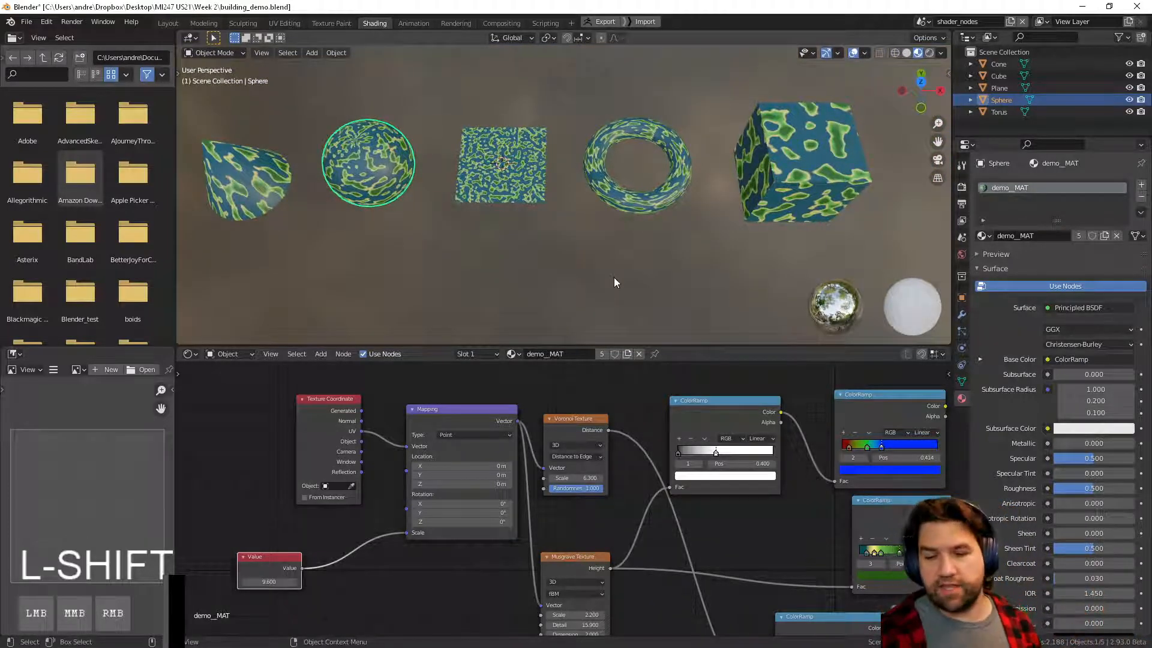
- Remove the green ColorRamp while keeping the Musgrave Texture connected through to the Base Color
shift+middle_drag(767, 521, 582, 477)
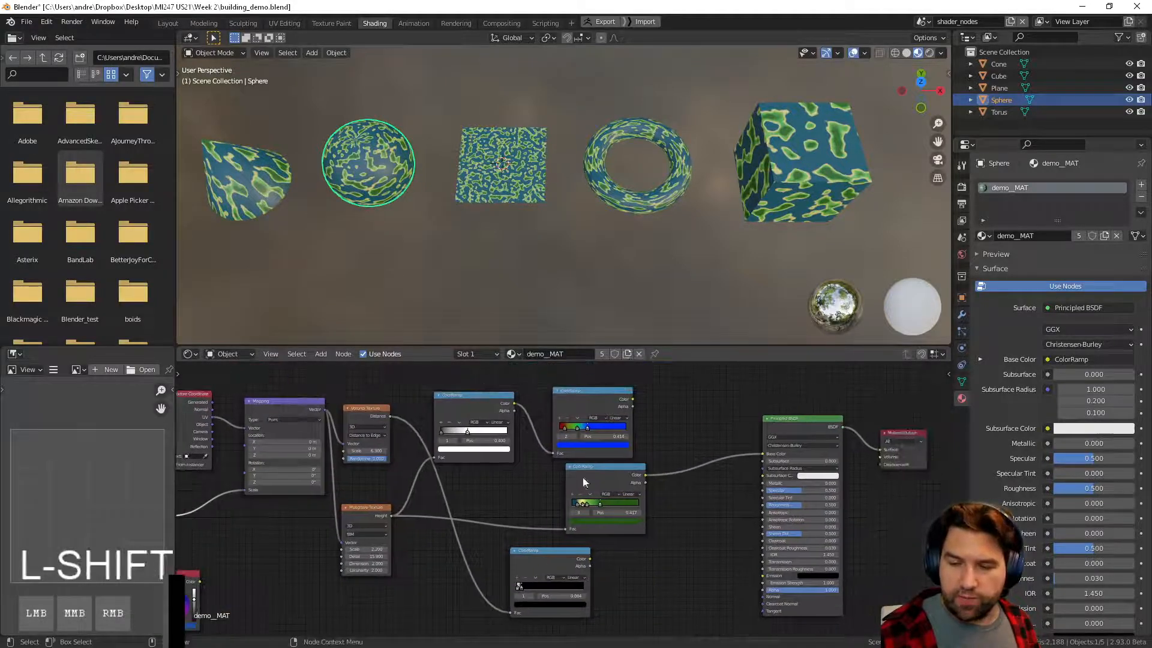
drag(609, 476, 616, 480)
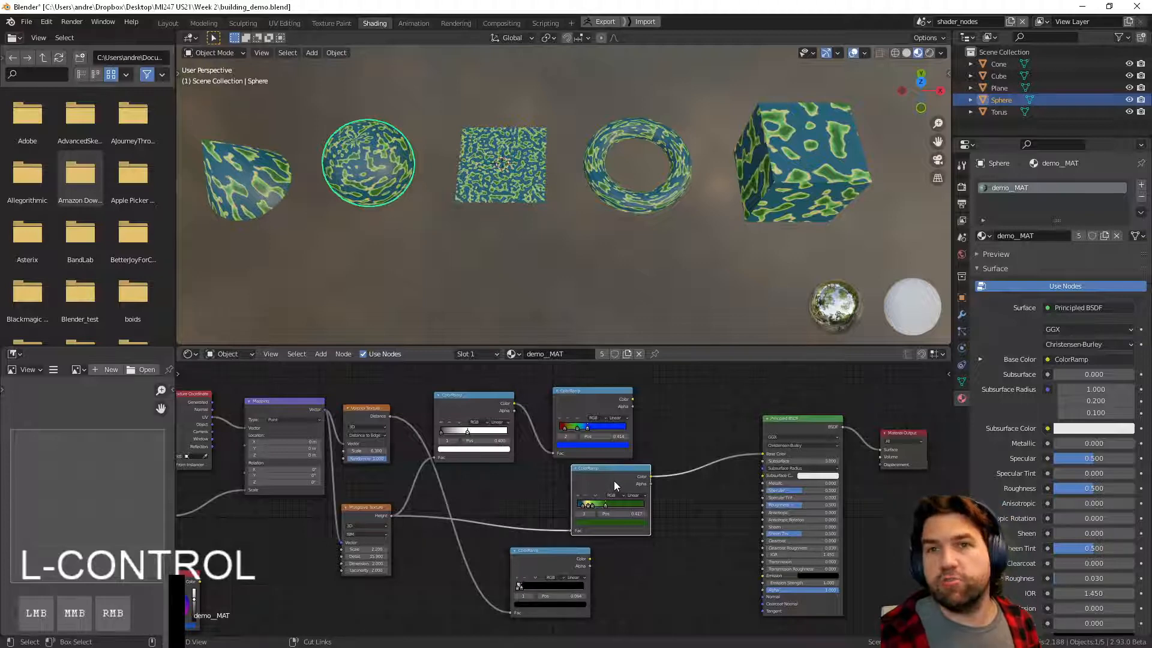
key(ctrl+x)
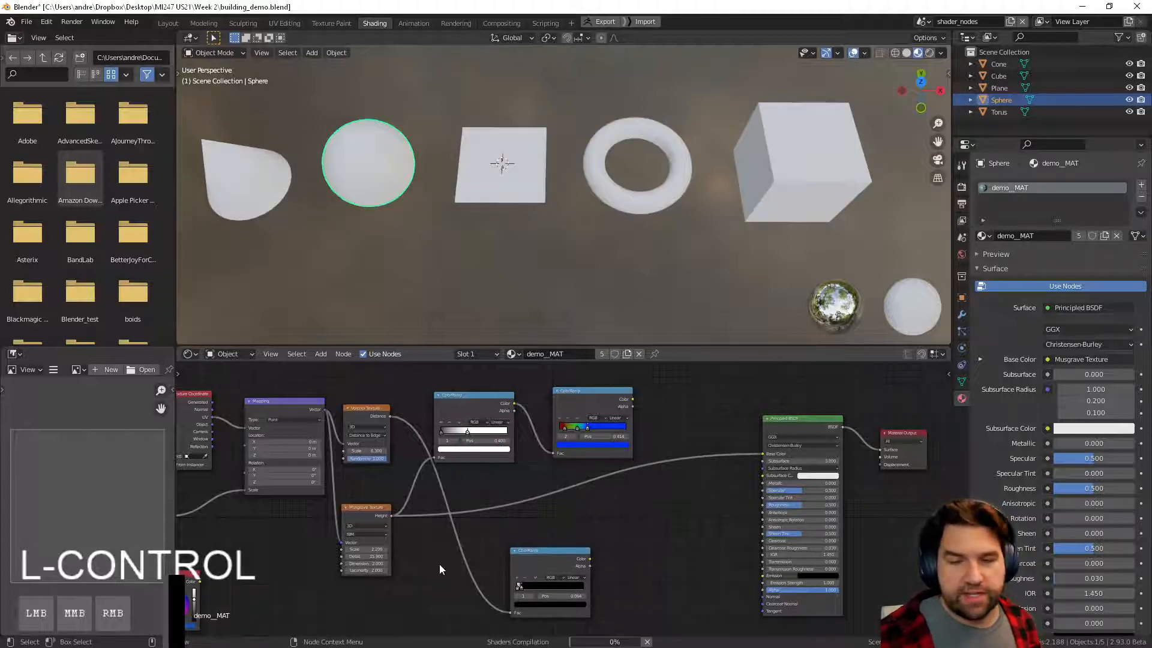
- Cut the link into Base Color and delete all nodes except the Principled BSDF and Material Output
middle_drag(607, 269, 654, 293)
shift+middle_drag(468, 555, 534, 538)
ctrl+middle_drag(628, 498, 629, 563)
ctrl+right_drag(661, 431, 618, 549)
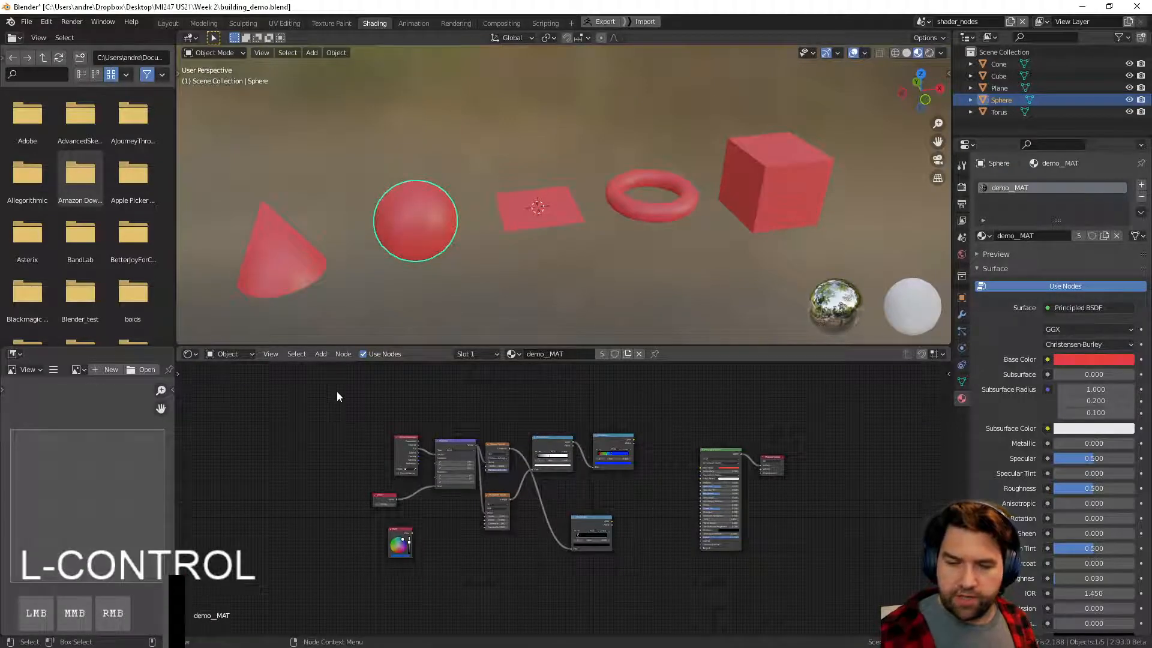
drag(337, 391, 650, 582)
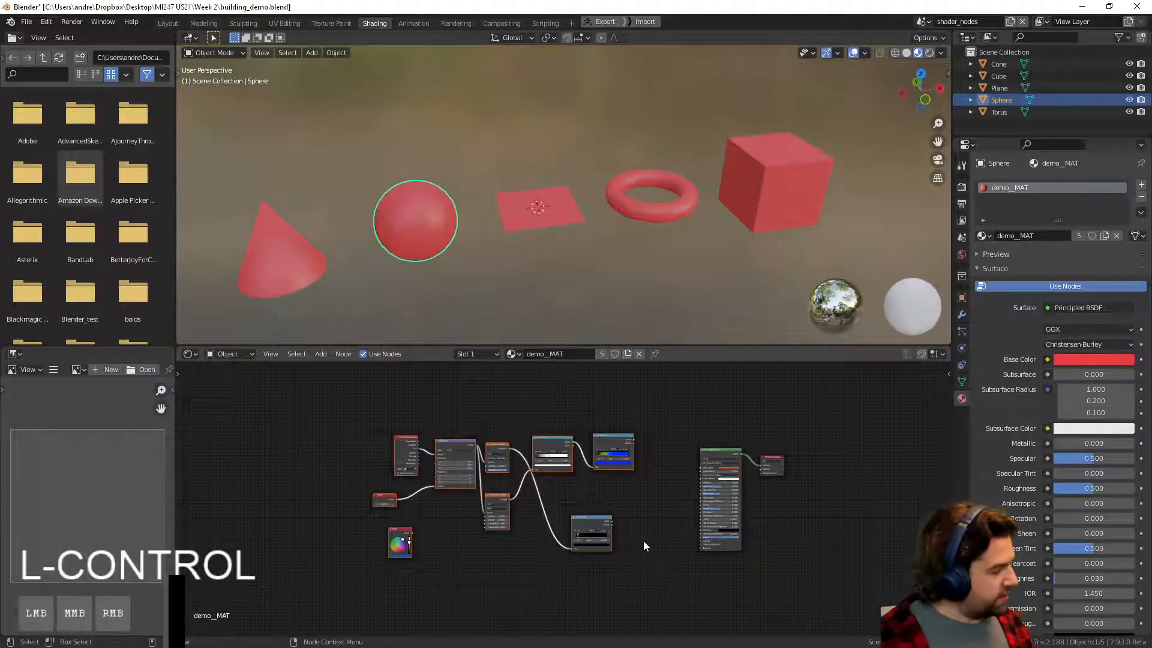
key(x)
shift+middle_drag(640, 546, 538, 423)
shift+middle_drag(602, 465, 539, 485)
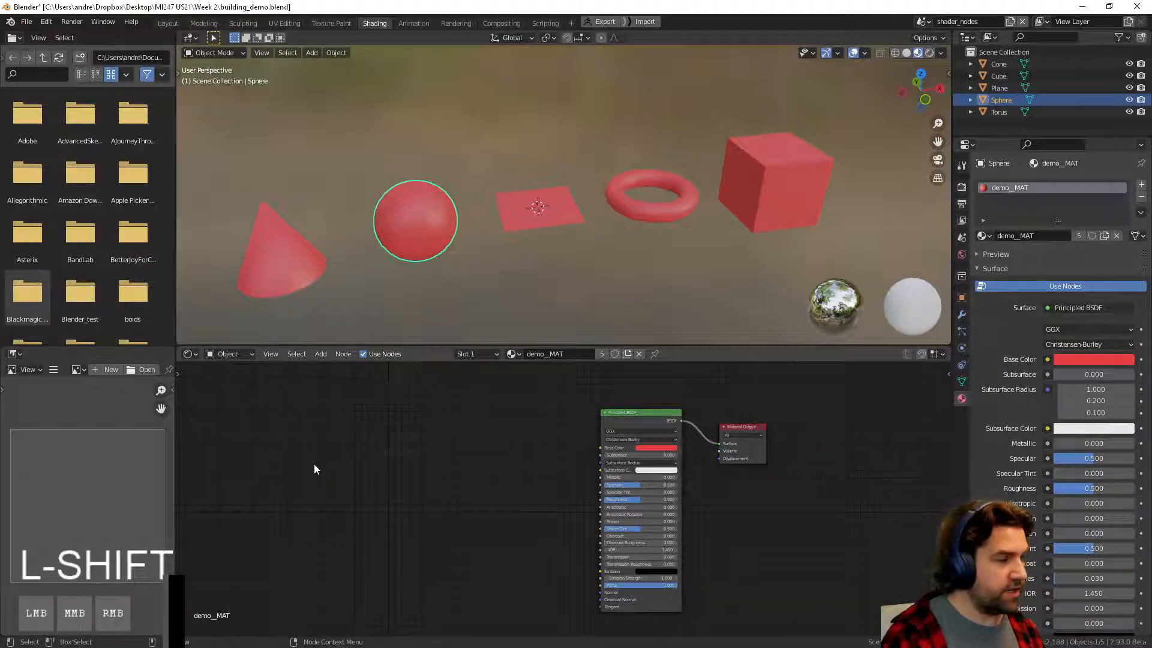
scroll(325, 470, down, 2)
middle_drag(332, 470, 371, 488)
scroll(413, 476, up, 3)
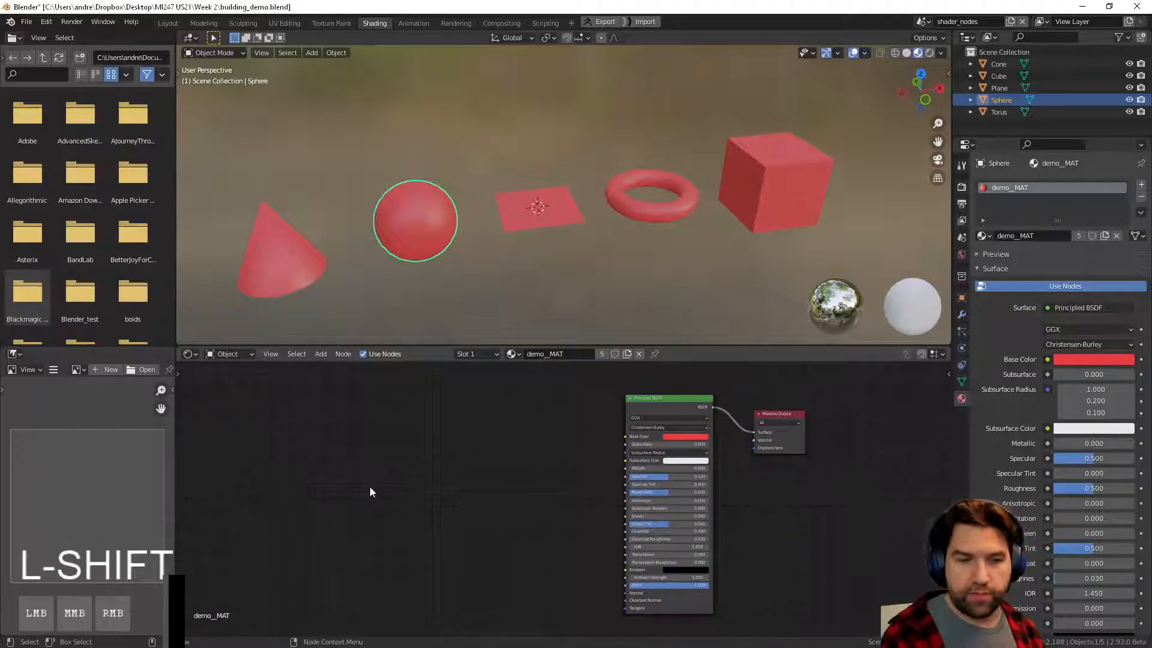
- Browse up to the user folder and open the Desktop folder inside Dropbox in the file browser
click(43, 59)
click(43, 58)
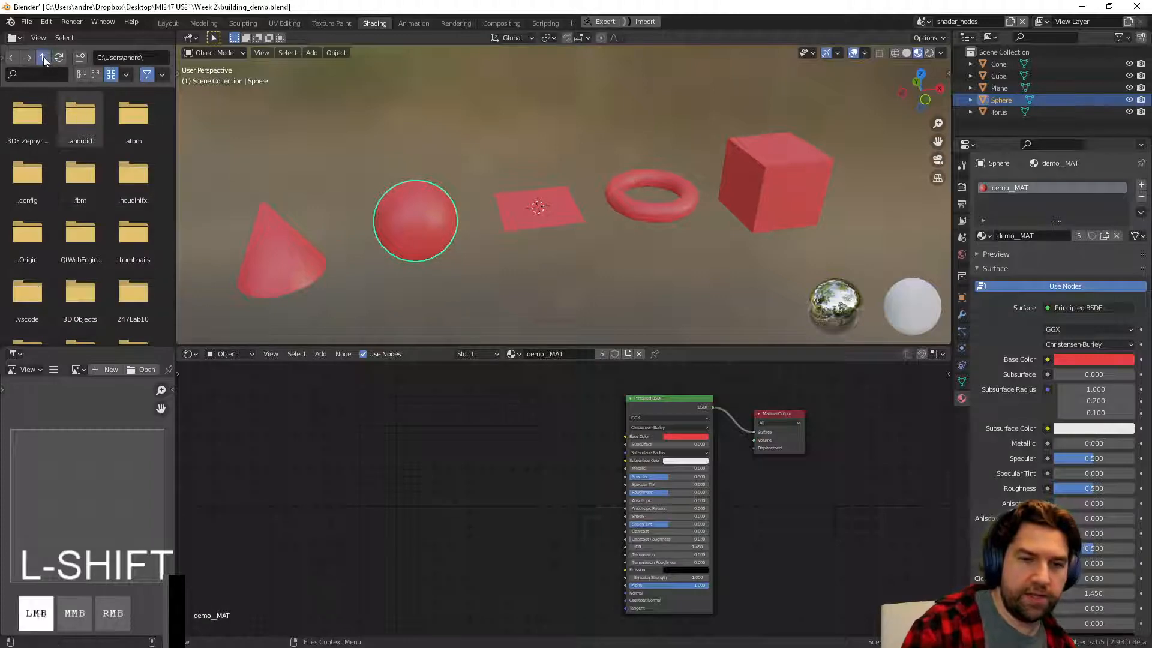
click(33, 120)
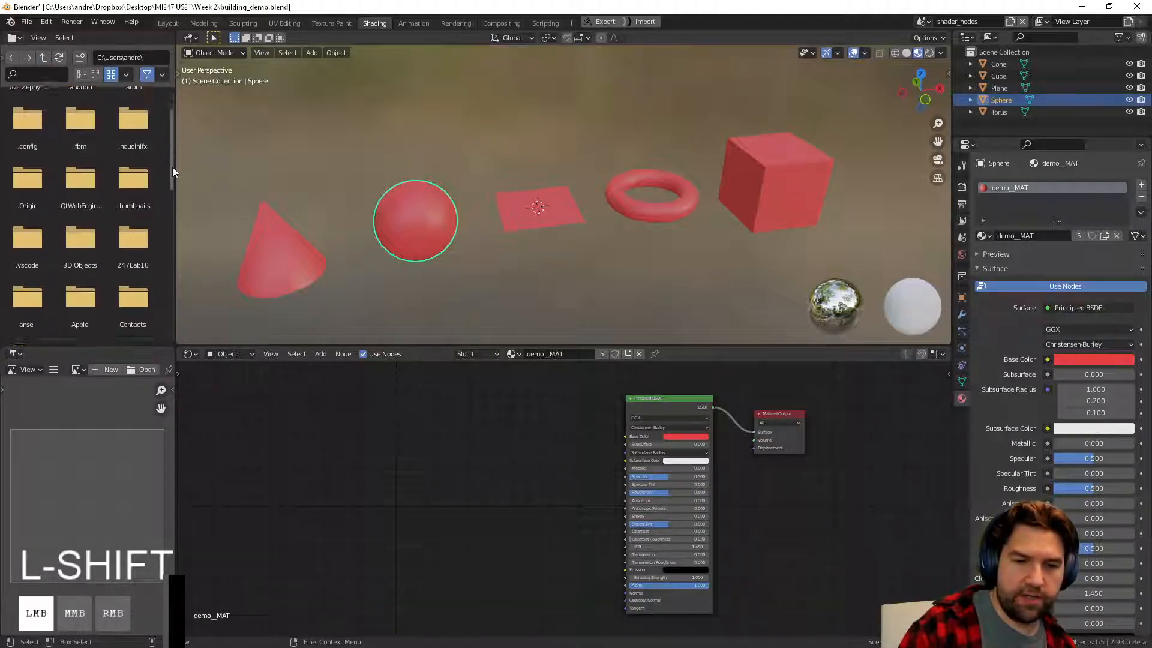
drag(171, 167, 152, 233)
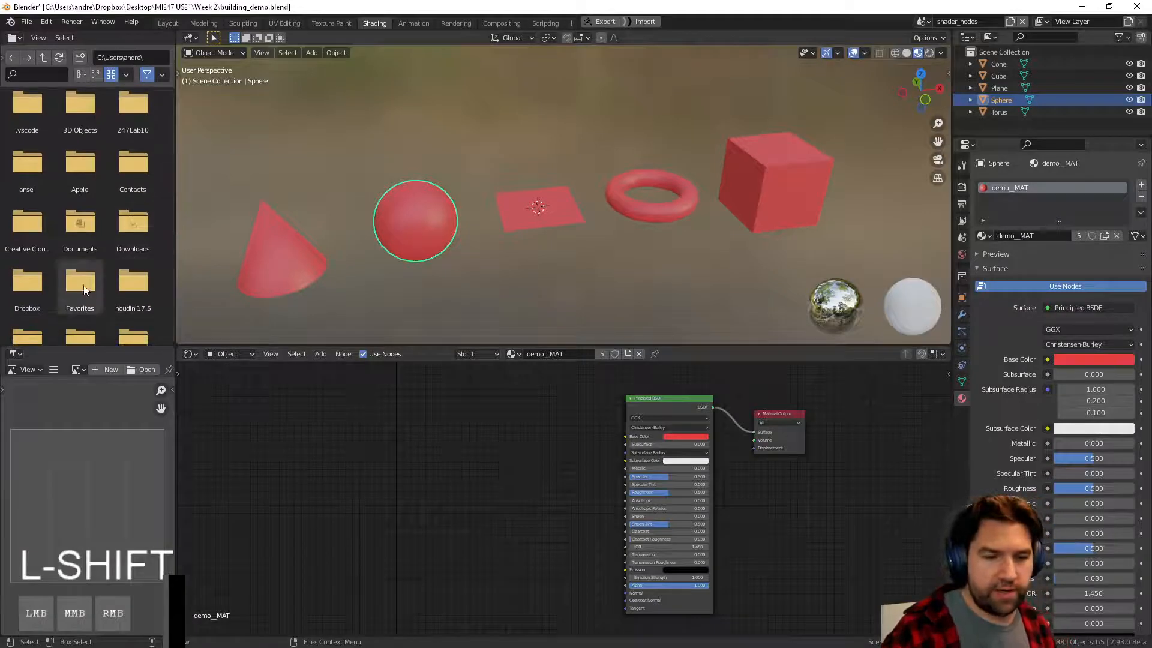
click(34, 287)
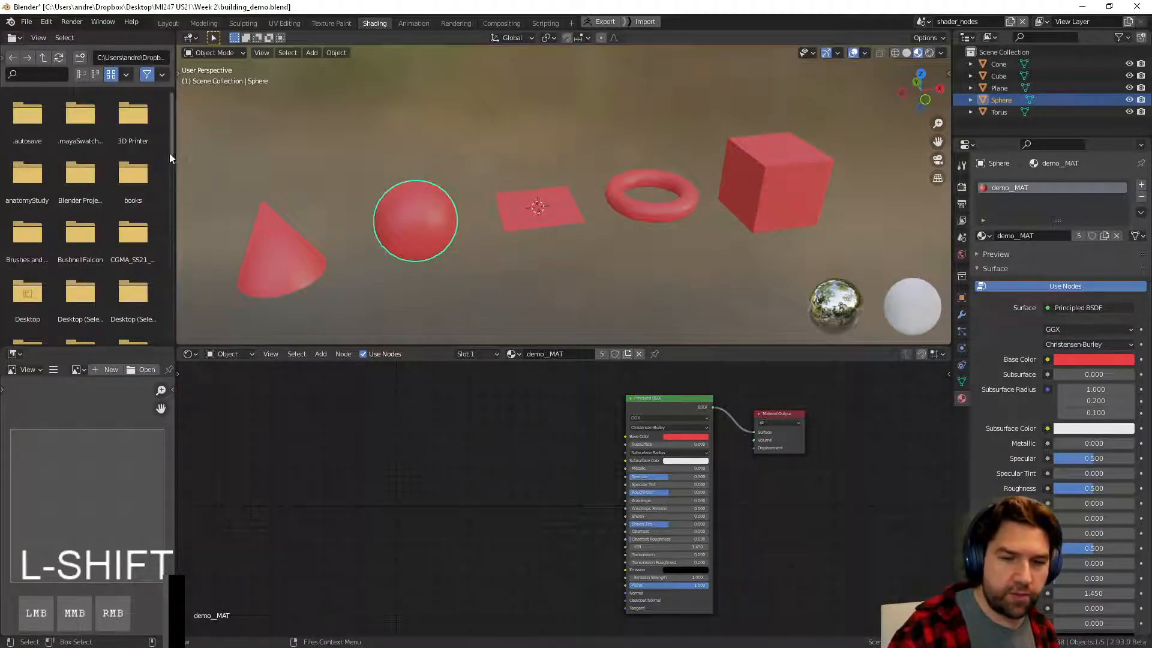
drag(169, 153, 170, 189)
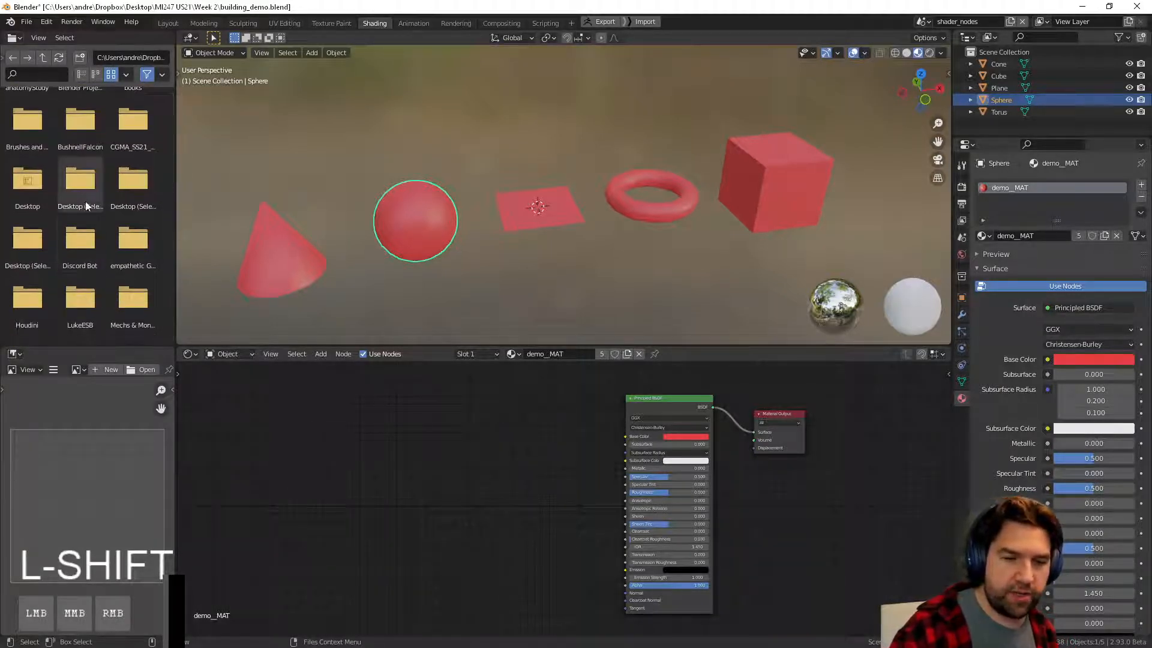
click(30, 180)
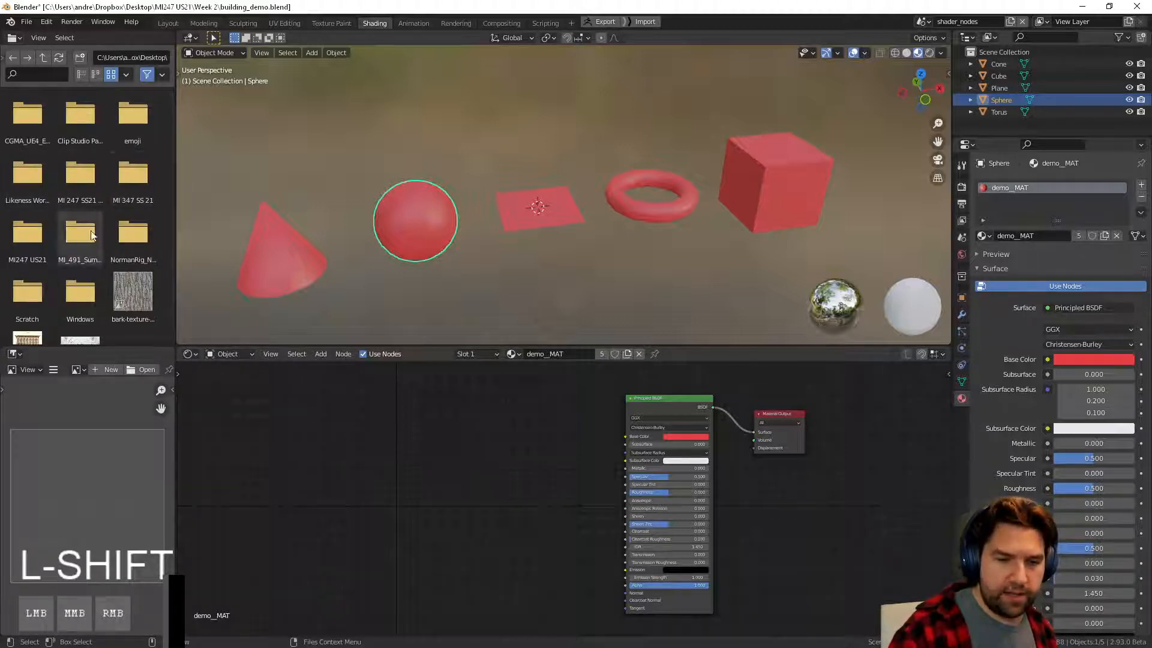
- Browse from the Desktop folder into MI247 US21 and open its Week 2 folder in the file browser
double_click(81, 179)
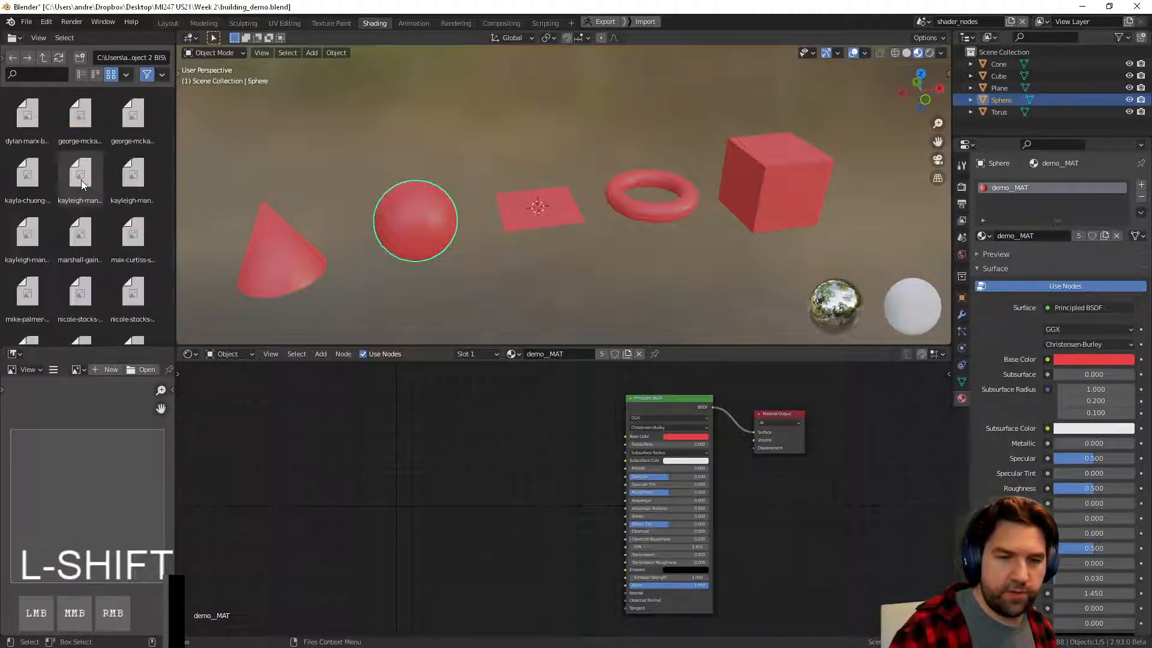
click(43, 57)
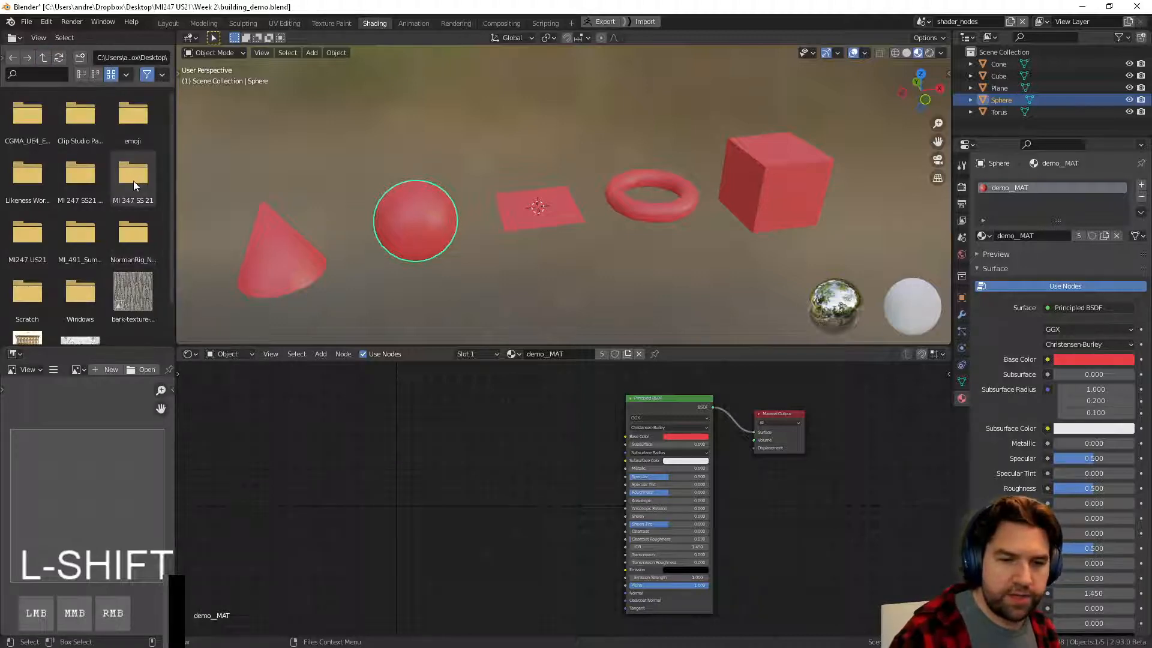
double_click(49, 225)
double_click(82, 121)
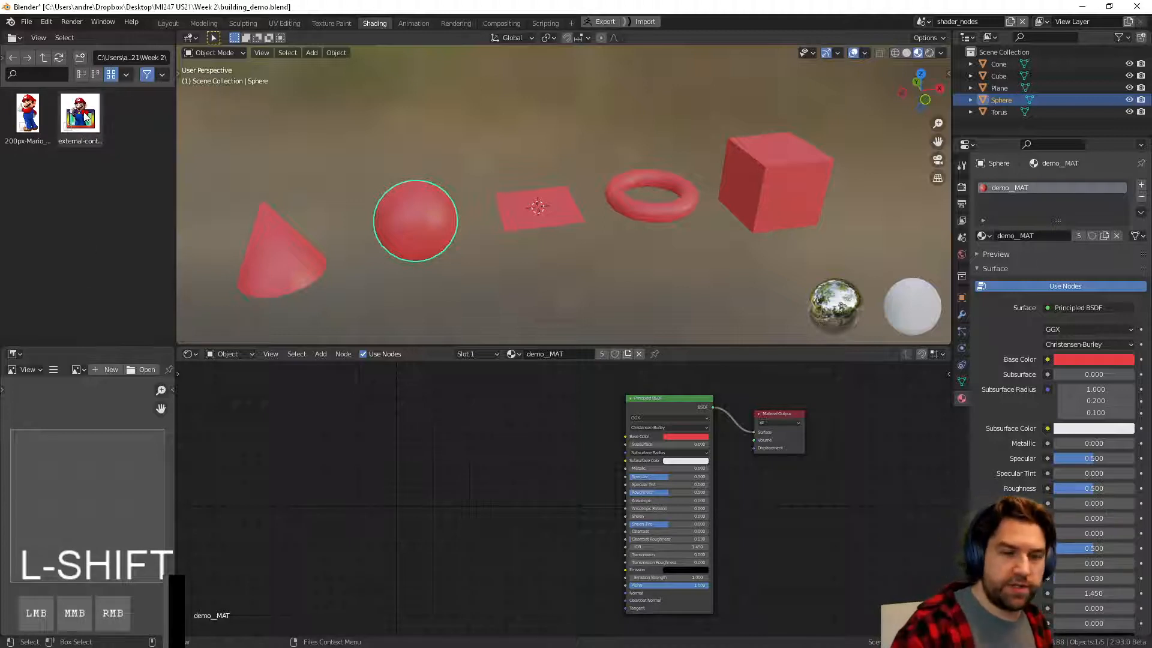
- Add the external-content and 200px-Mario images to demo__MAT as Image Texture nodes, placing the 200px-Mario node below the other
click(86, 118)
drag(86, 119, 306, 478)
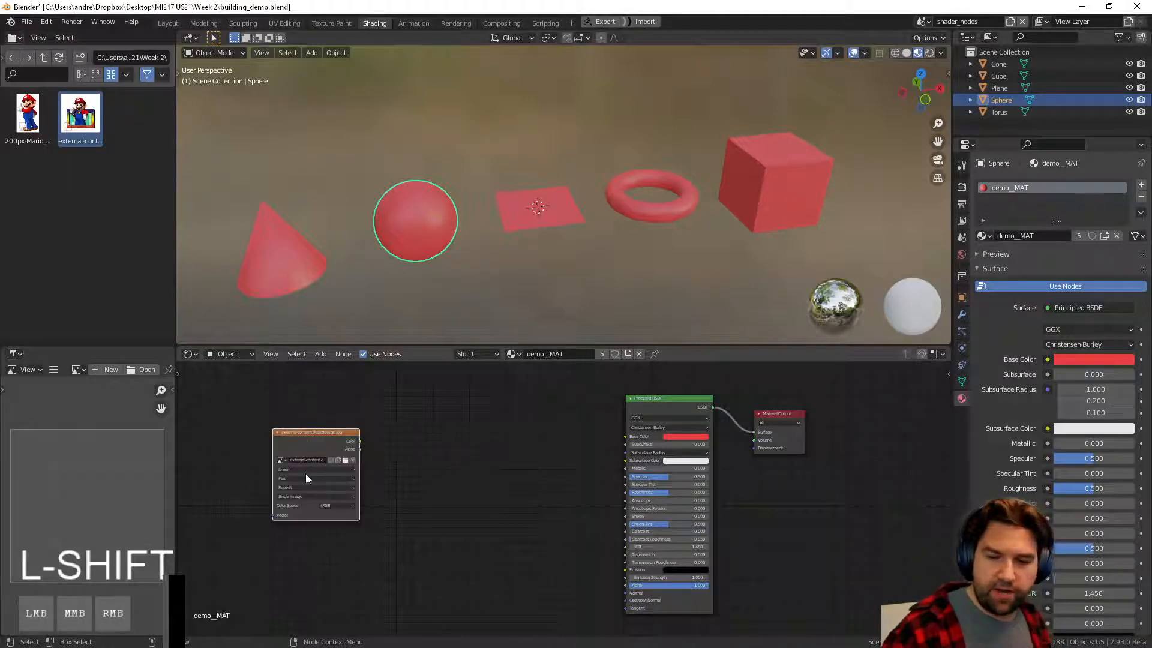
drag(311, 433, 412, 415)
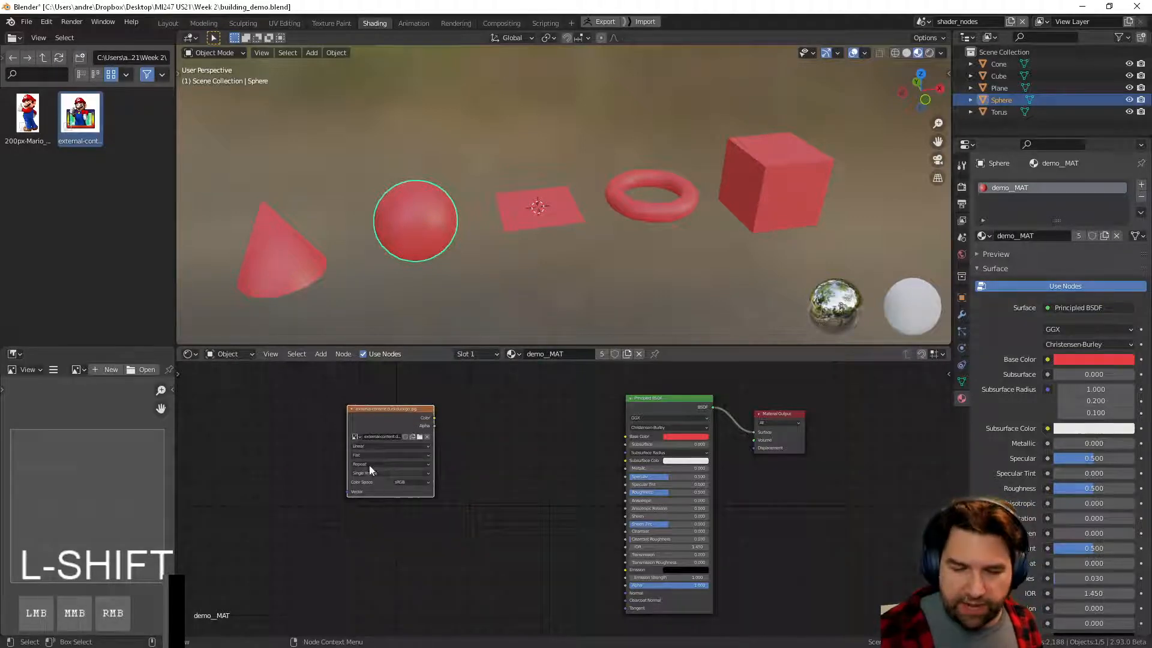
drag(27, 114, 415, 552)
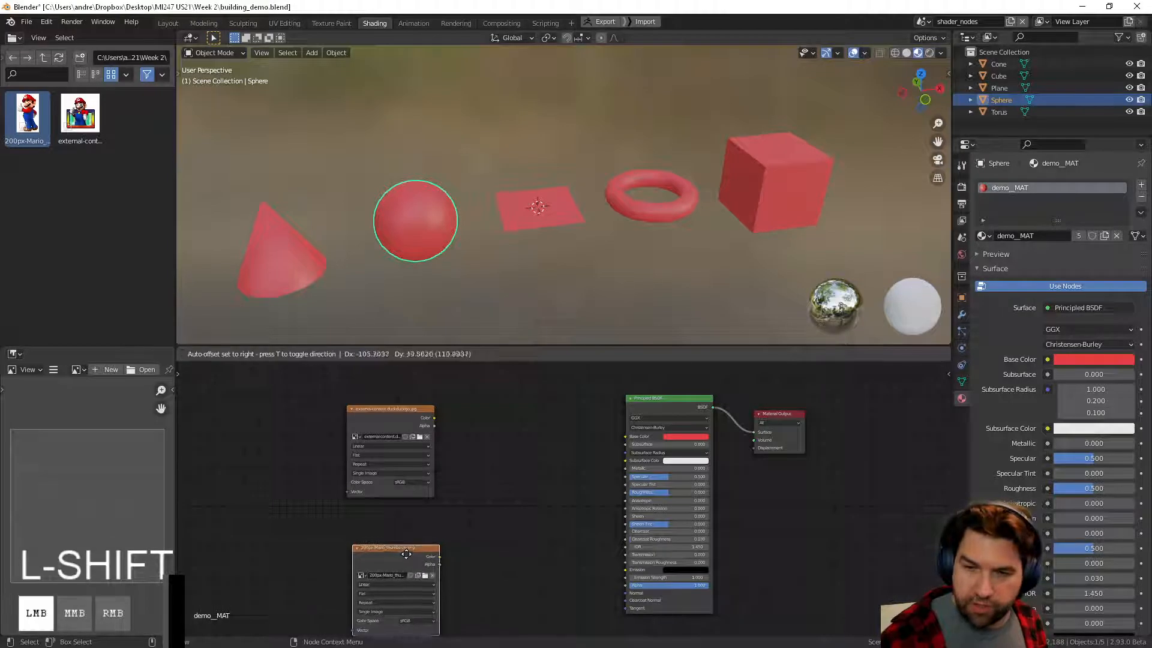
shift+scroll(484, 502, down, 4)
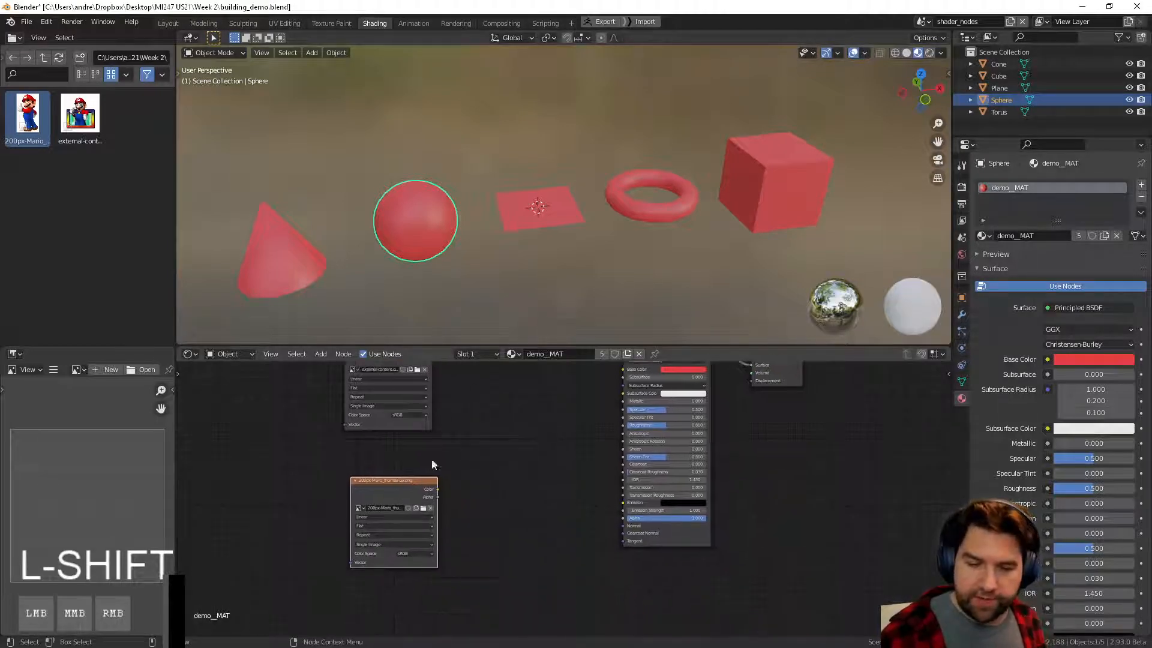
shift+scroll(397, 448, up, 3)
- Add Texture Coordinate and Mapping nodes, link the Mapping vector to both image textures and space the nodes out
key(ctrl+t)
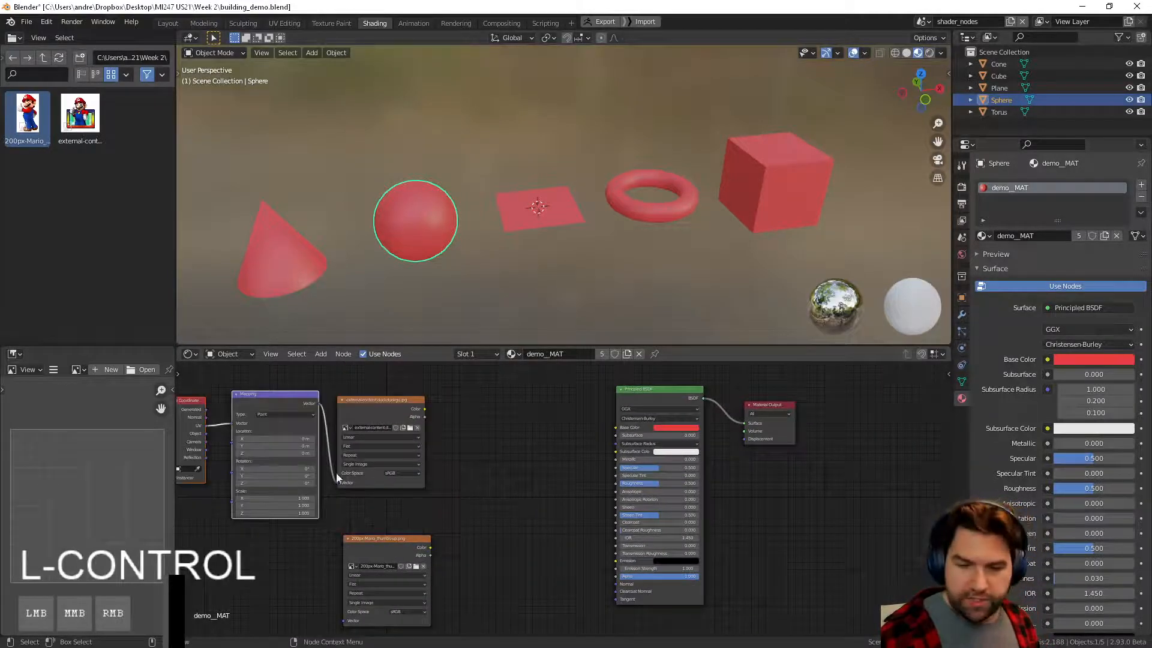
drag(337, 474, 380, 470)
drag(319, 404, 345, 619)
key(ctrl+z)
shift+middle_drag(295, 567, 412, 557)
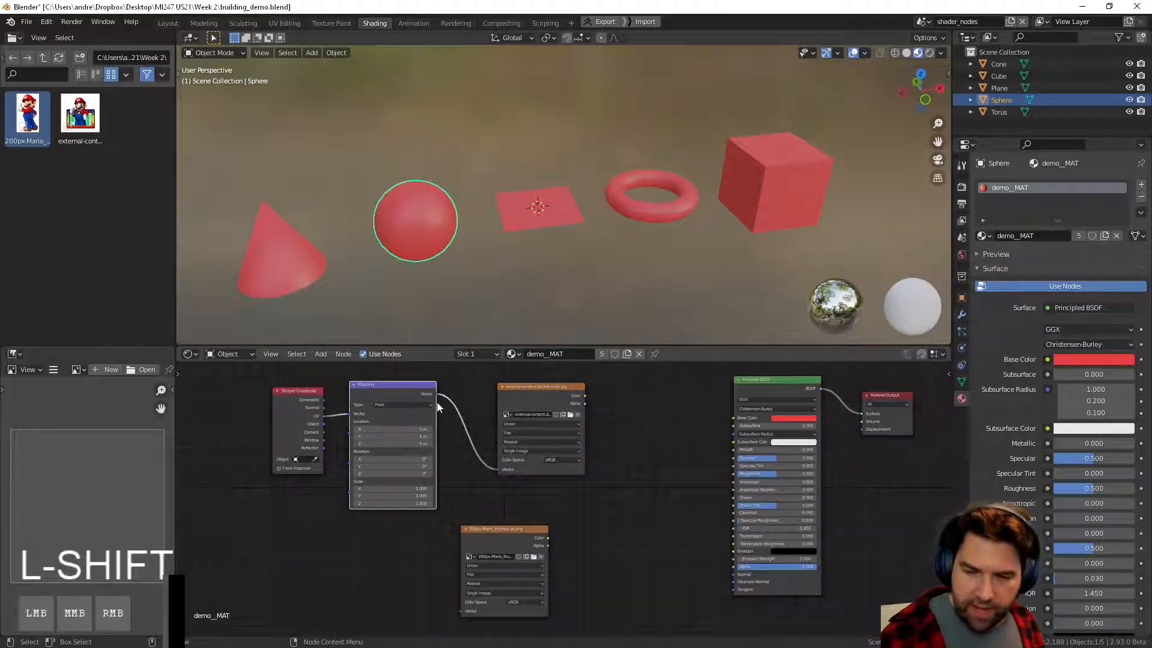
drag(437, 405, 448, 441)
drag(461, 611, 461, 611)
drag(492, 527, 518, 530)
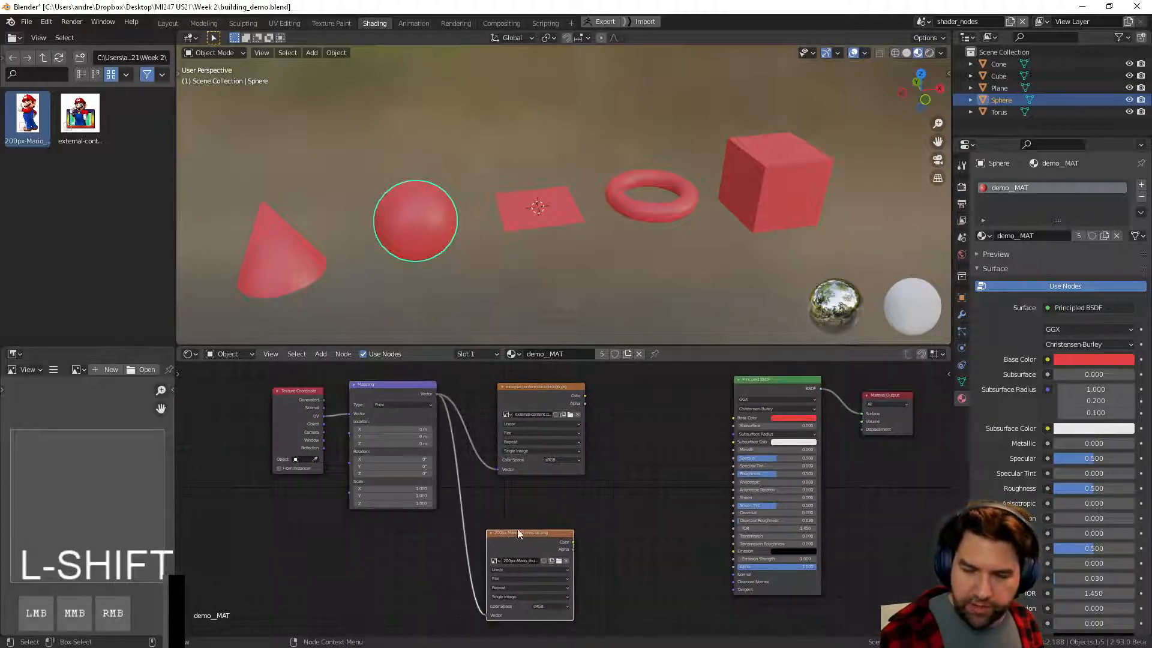
drag(306, 401, 263, 396)
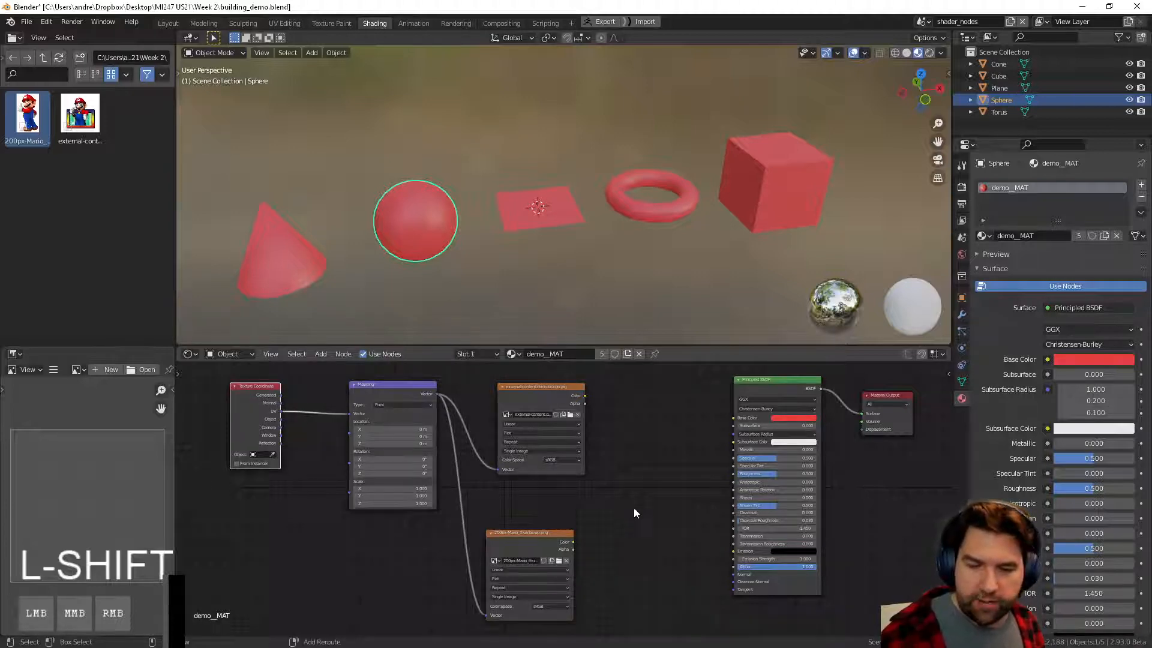
- Connect the 200px-Mario texture's Color to the Base Color and inspect how the image wraps each object
middle_drag(634, 508, 456, 515)
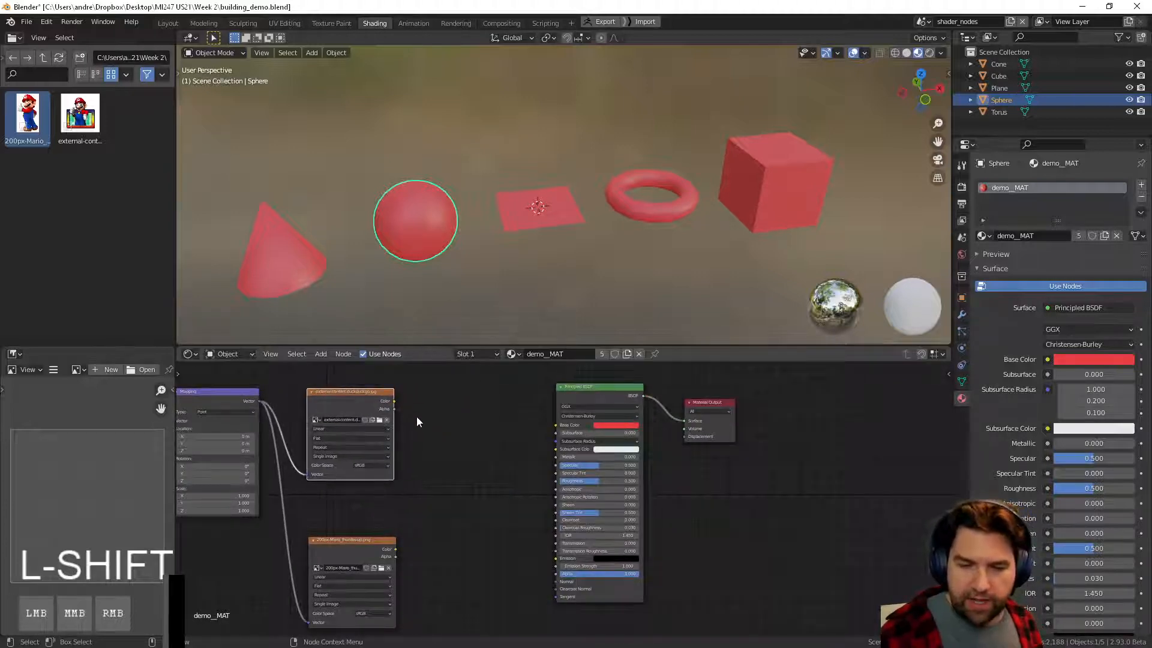
drag(395, 549, 556, 425)
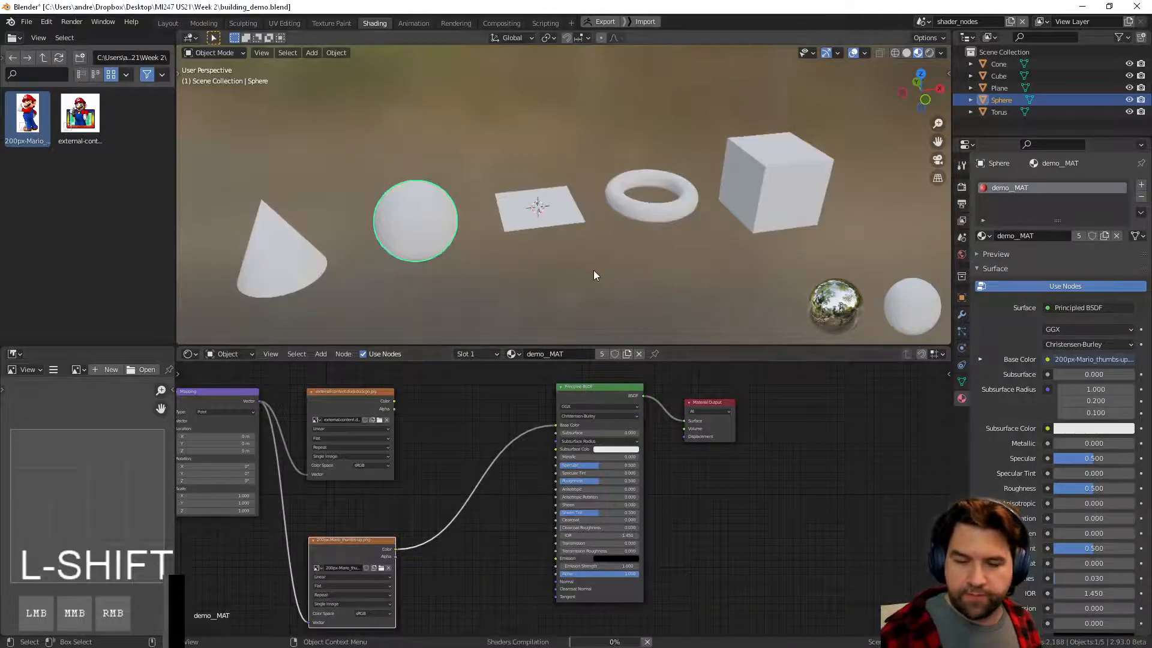
middle_drag(589, 264, 620, 286)
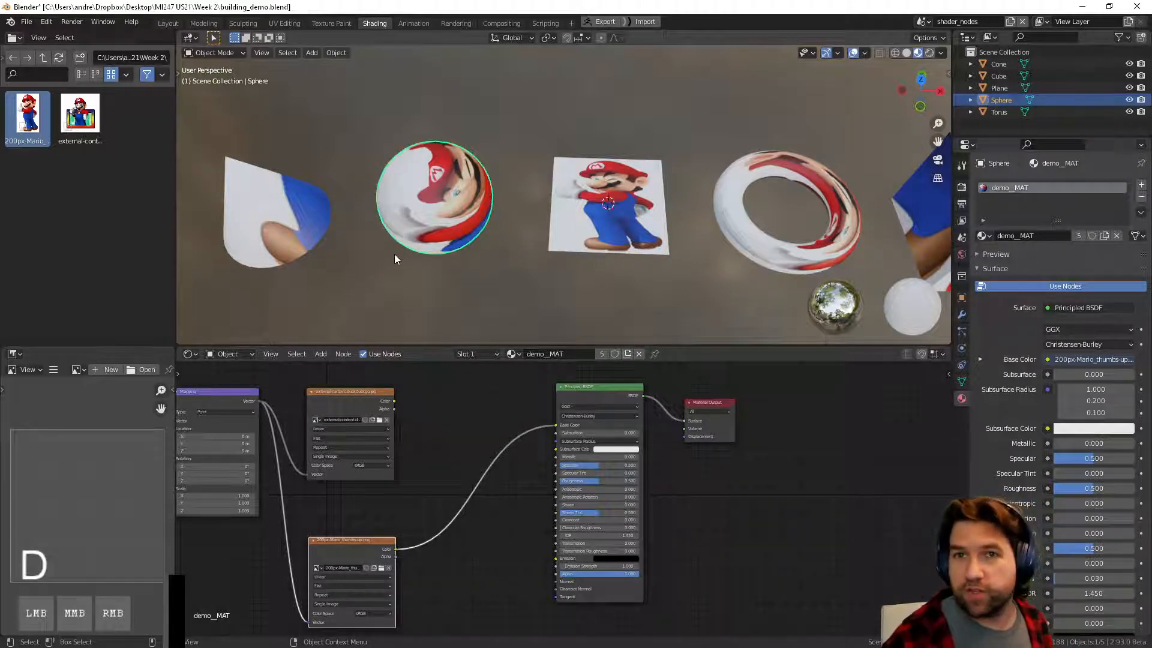
- Handwrite the texture sizes 512x512 and 1024x1024 as annotations below the sphere
mouse_move(384, 282)
mouse_down()
mouse_move(375, 298)
mouse_move(434, 298)
mouse_up()
mouse_move(437, 287)
mouse_down()
mouse_move(423, 299)
mouse_move(448, 279)
mouse_move(445, 296)
mouse_move(482, 293)
mouse_up()
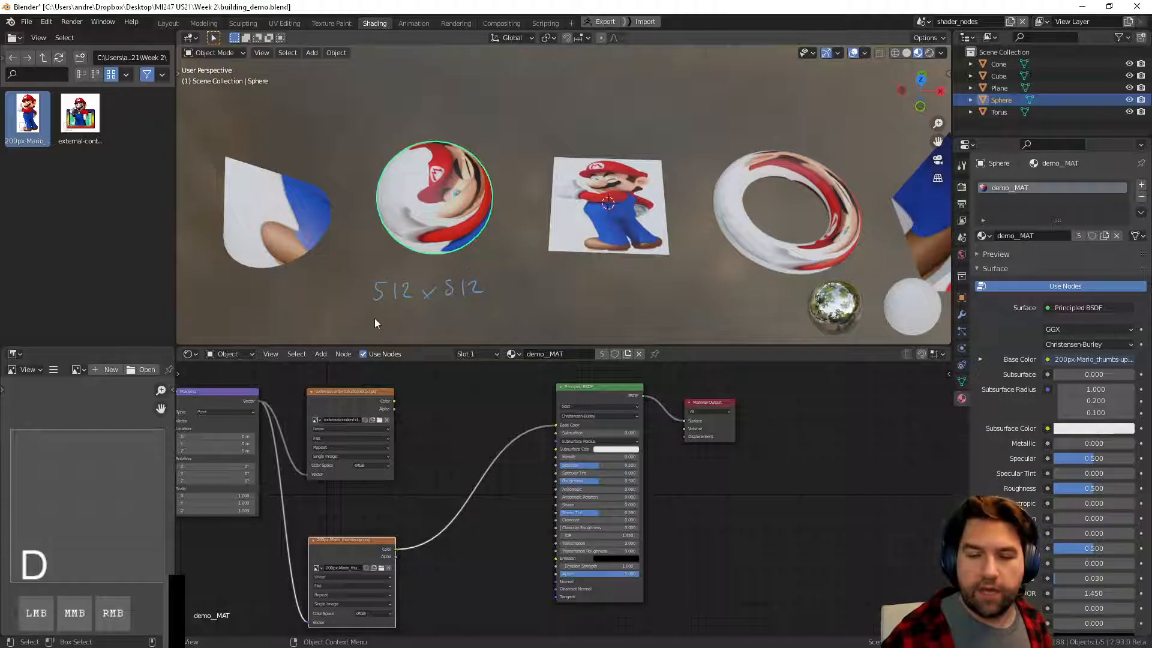
drag(377, 311, 377, 332)
mouse_move(393, 312)
mouse_down()
mouse_move(414, 323)
mouse_move(425, 308)
mouse_move(424, 325)
mouse_move(495, 309)
mouse_up()
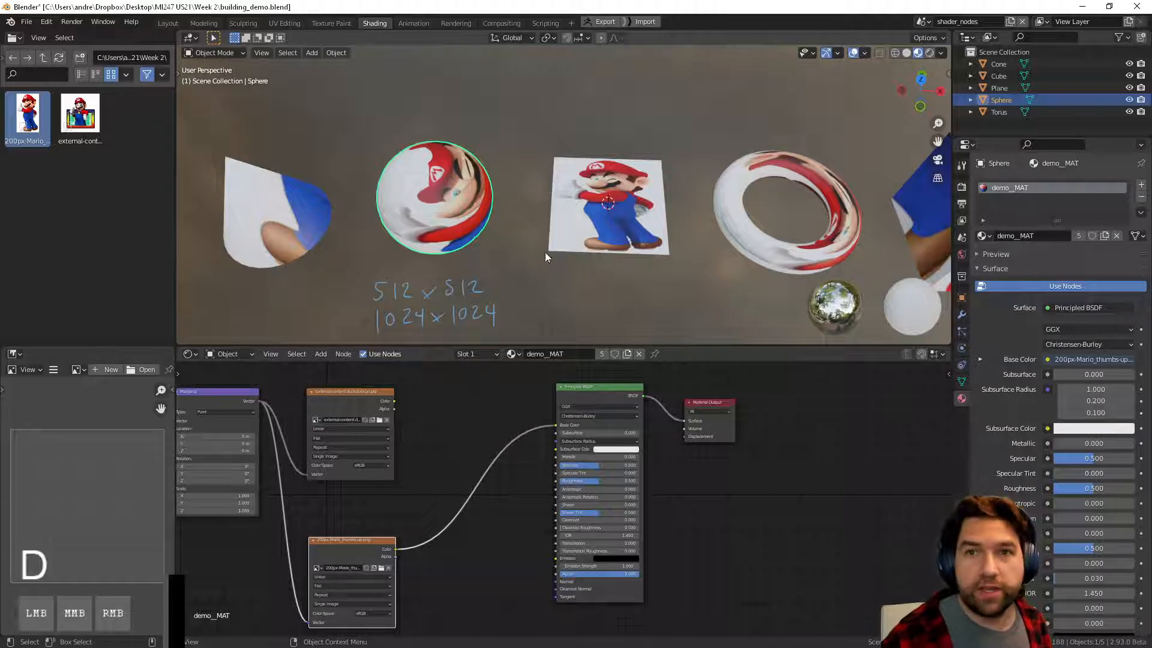
- Annotate the larger texture sizes 2048² and 4096 below the plane
drag(532, 273, 544, 285)
drag(554, 275, 556, 275)
drag(567, 271, 577, 281)
drag(584, 271, 595, 269)
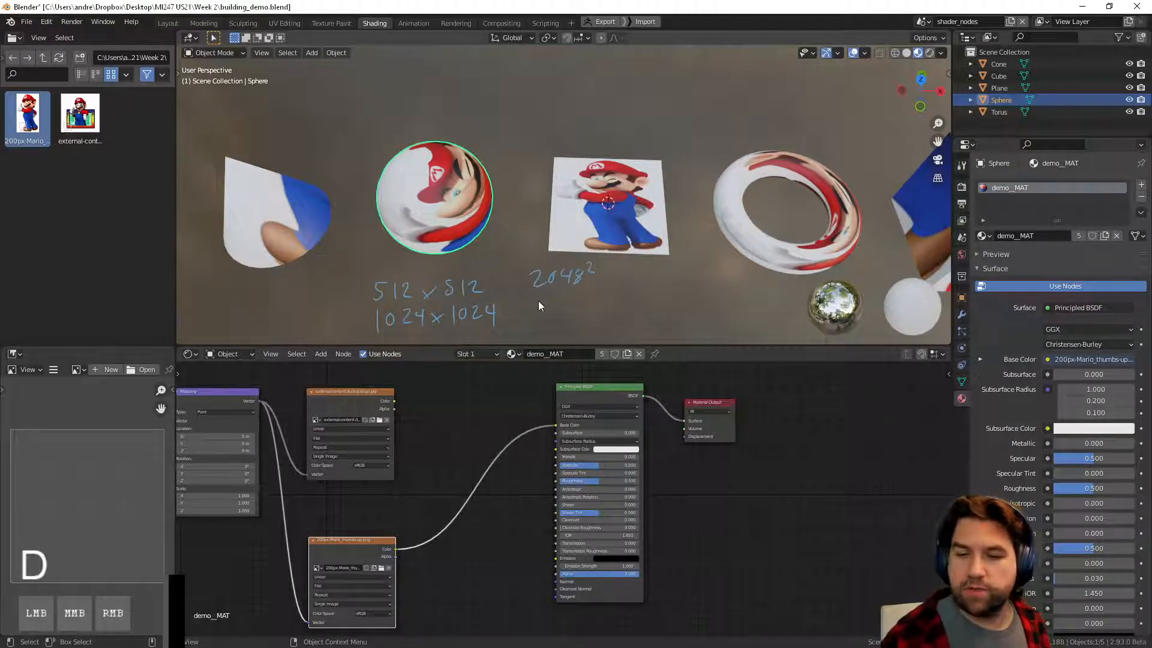
drag(539, 302, 541, 316)
drag(551, 301, 574, 308)
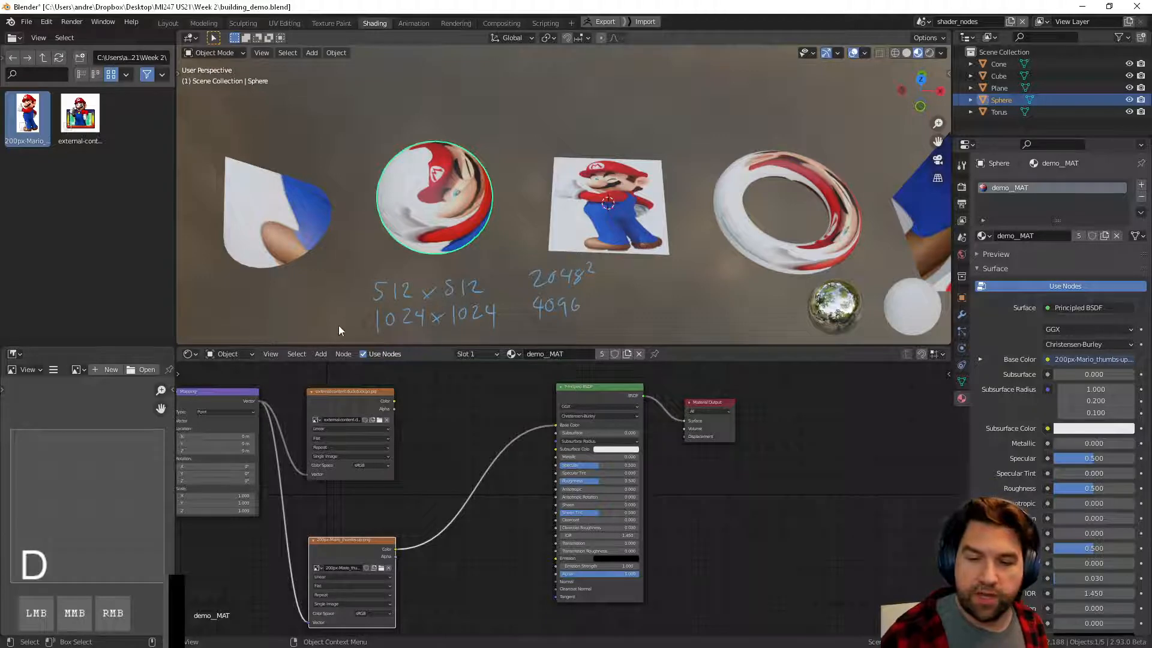
- Label the handwritten sizes 1K, 2K and 4K, and add 8K below the torus
drag(351, 311, 361, 325)
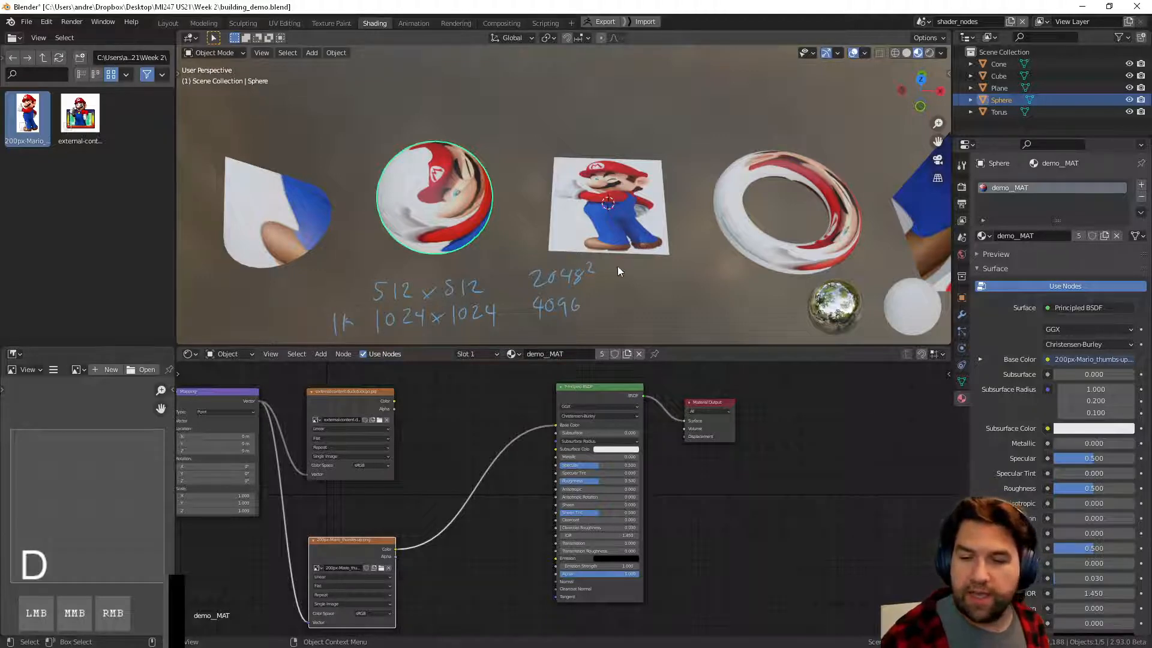
mouse_move(614, 269)
mouse_down()
mouse_move(640, 272)
mouse_move(614, 295)
mouse_move(624, 304)
mouse_up()
drag(622, 294, 631, 313)
drag(638, 299, 641, 311)
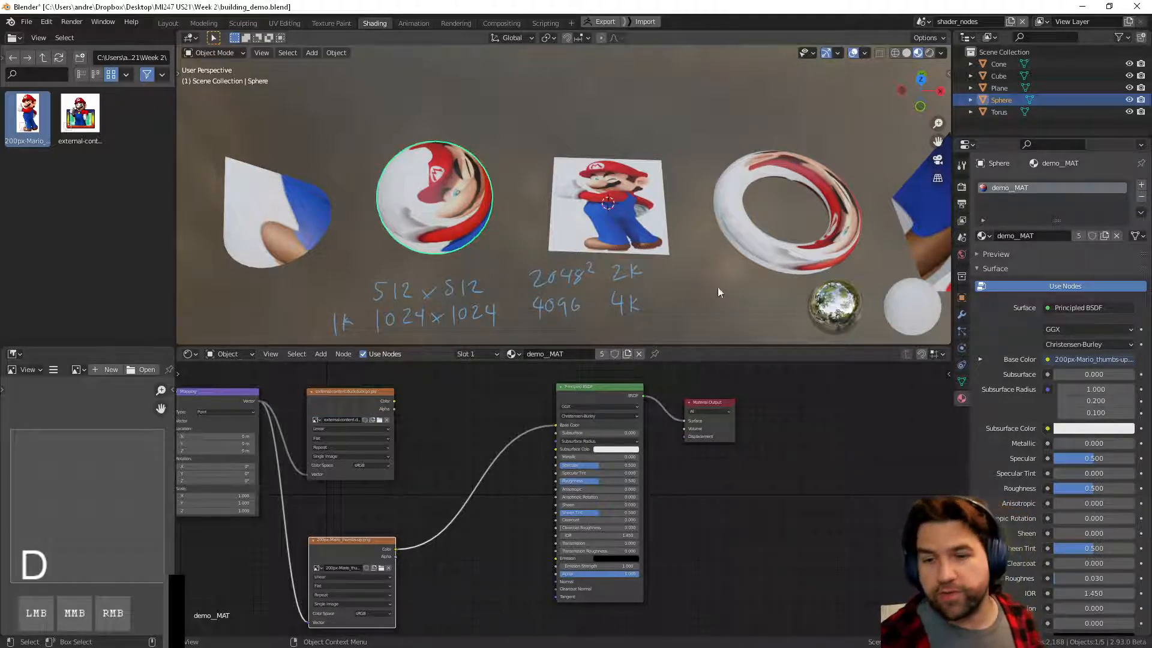
mouse_move(711, 292)
mouse_down()
mouse_move(701, 303)
mouse_move(711, 294)
mouse_move(727, 311)
mouse_up()
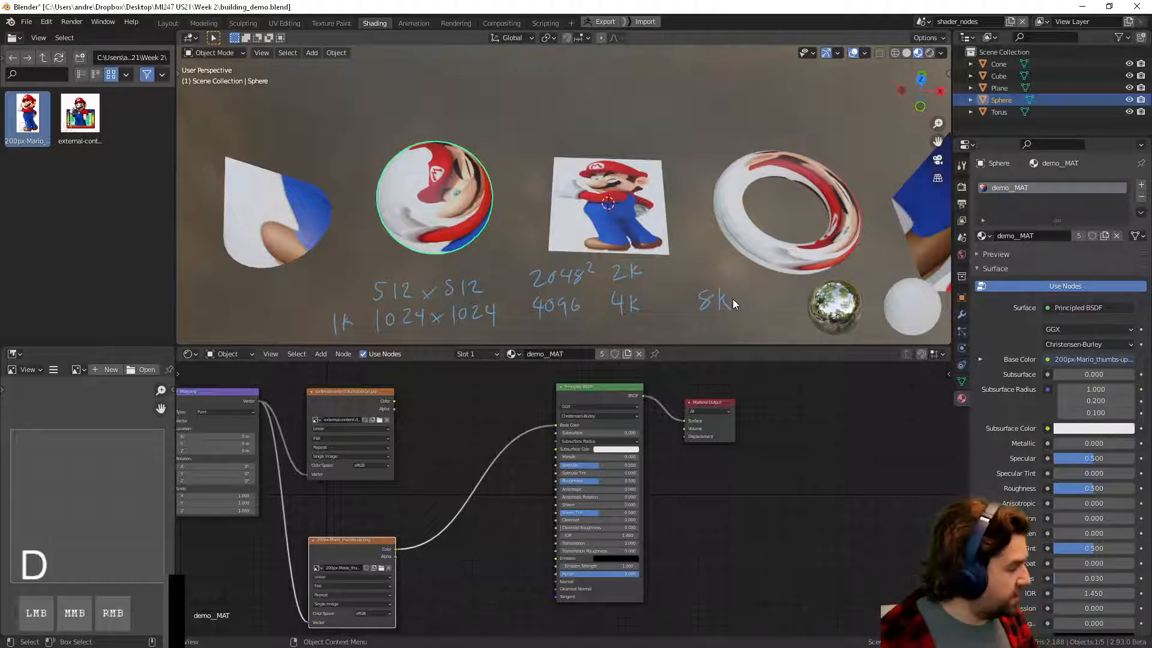
- Write the power-of-two series 2, 4, 8, 16, 32, 64, 128, 256, 512 above the objects
mouse_move(468, 76)
mouse_down()
mouse_move(483, 95)
mouse_move(563, 86)
mouse_move(566, 74)
mouse_move(597, 89)
mouse_move(607, 81)
mouse_up()
drag(672, 59, 681, 77)
drag(721, 60, 719, 73)
drag(734, 60, 743, 79)
mouse_move(489, 133)
mouse_down()
mouse_move(494, 110)
mouse_move(508, 125)
mouse_move(518, 110)
mouse_move(563, 123)
mouse_up()
drag(570, 110, 569, 122)
drag(571, 109, 657, 118)
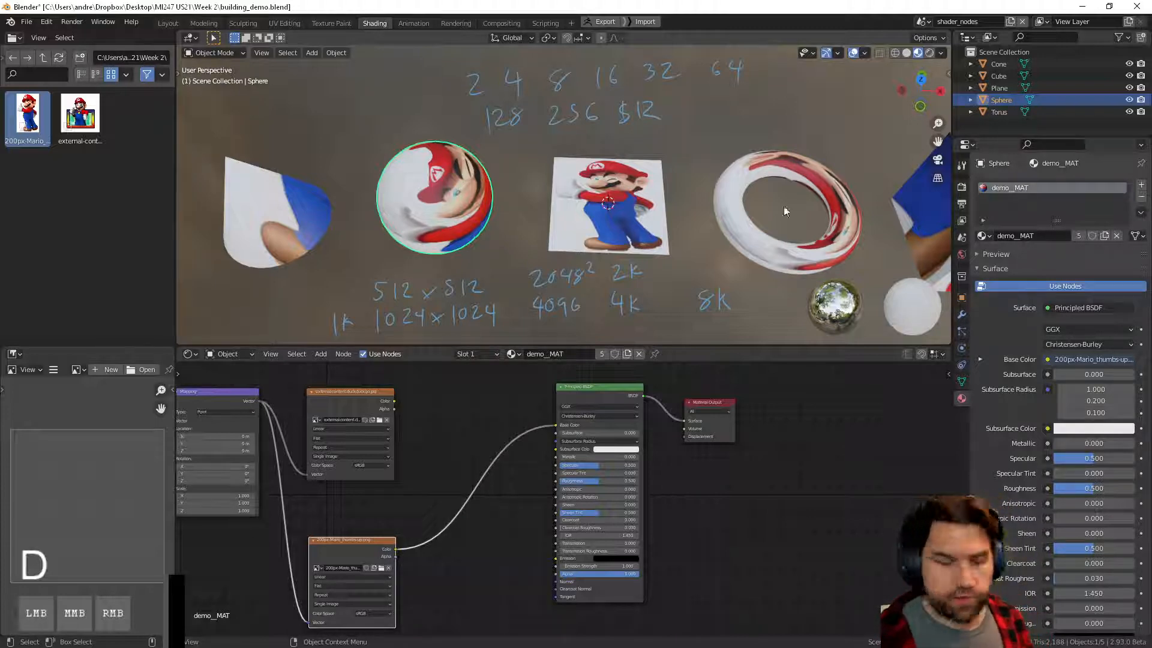
- Remove all the handwritten annotations from the 3D viewport
key(n)
click(946, 144)
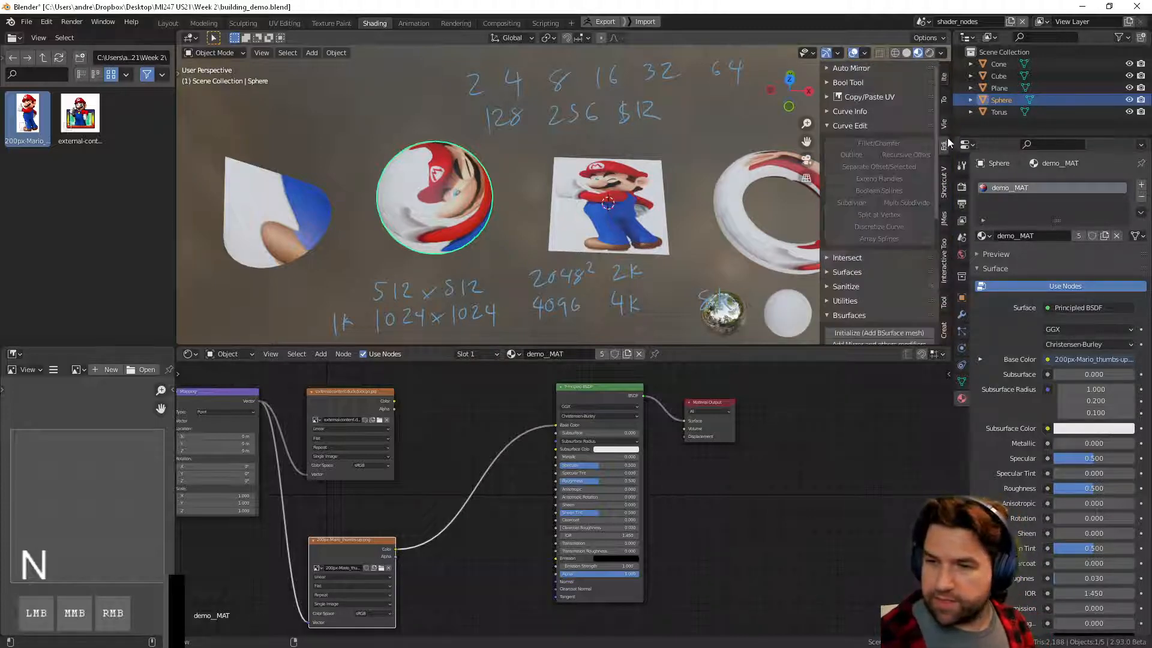
click(945, 126)
scroll(934, 183, down, 2)
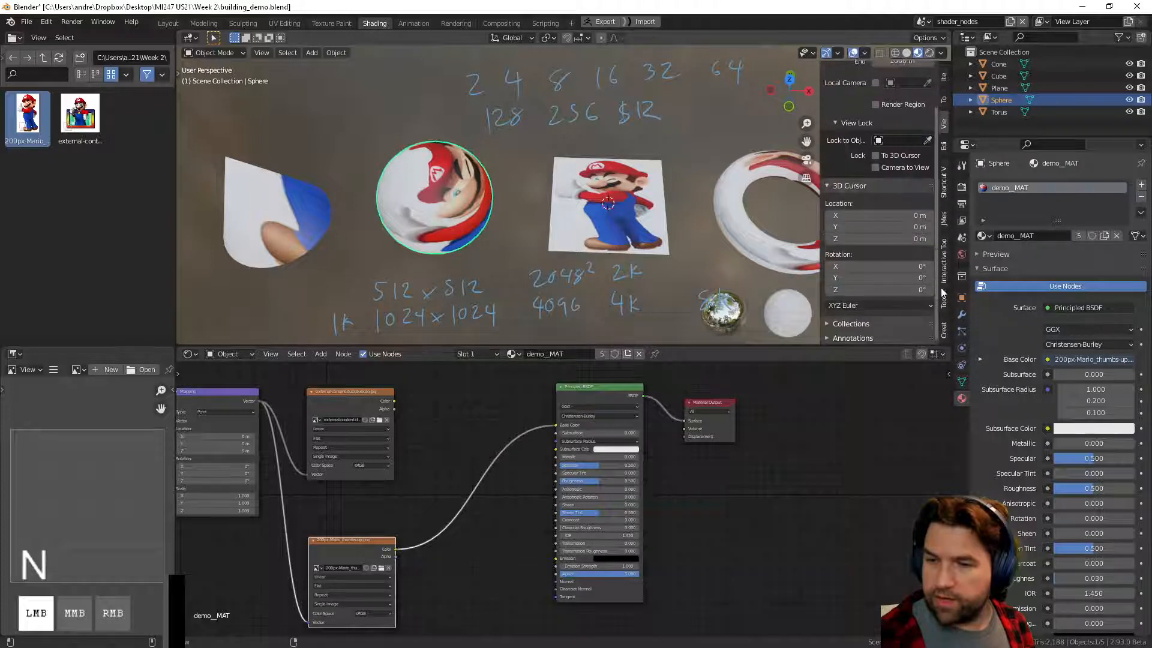
click(869, 338)
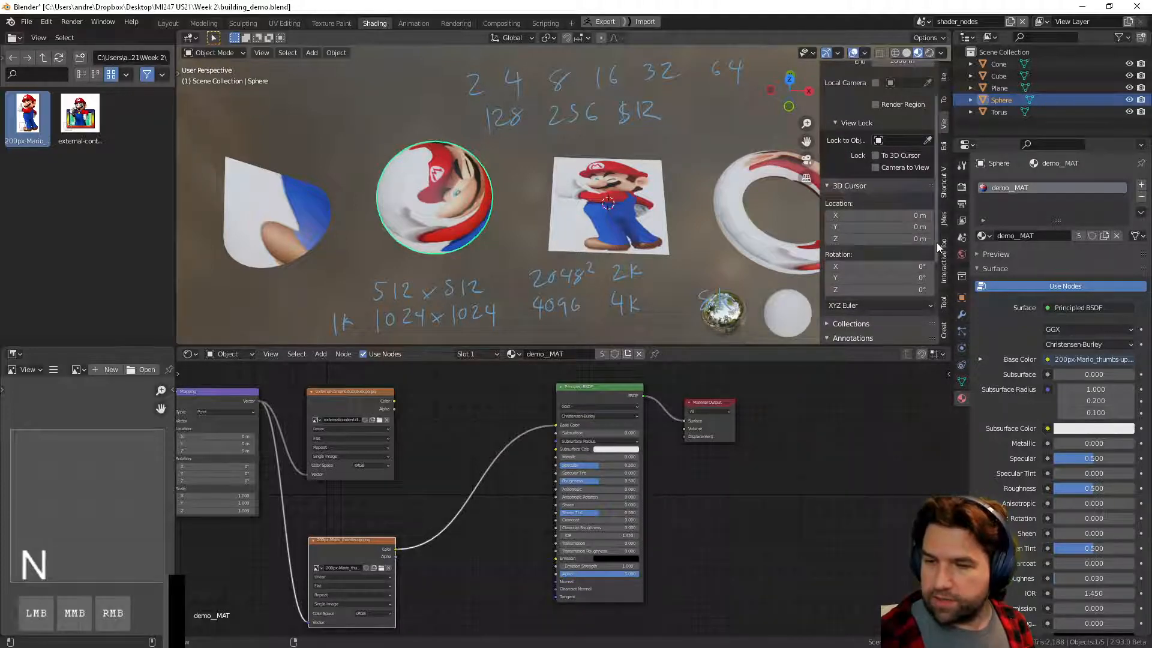
drag(938, 242, 937, 336)
click(928, 227)
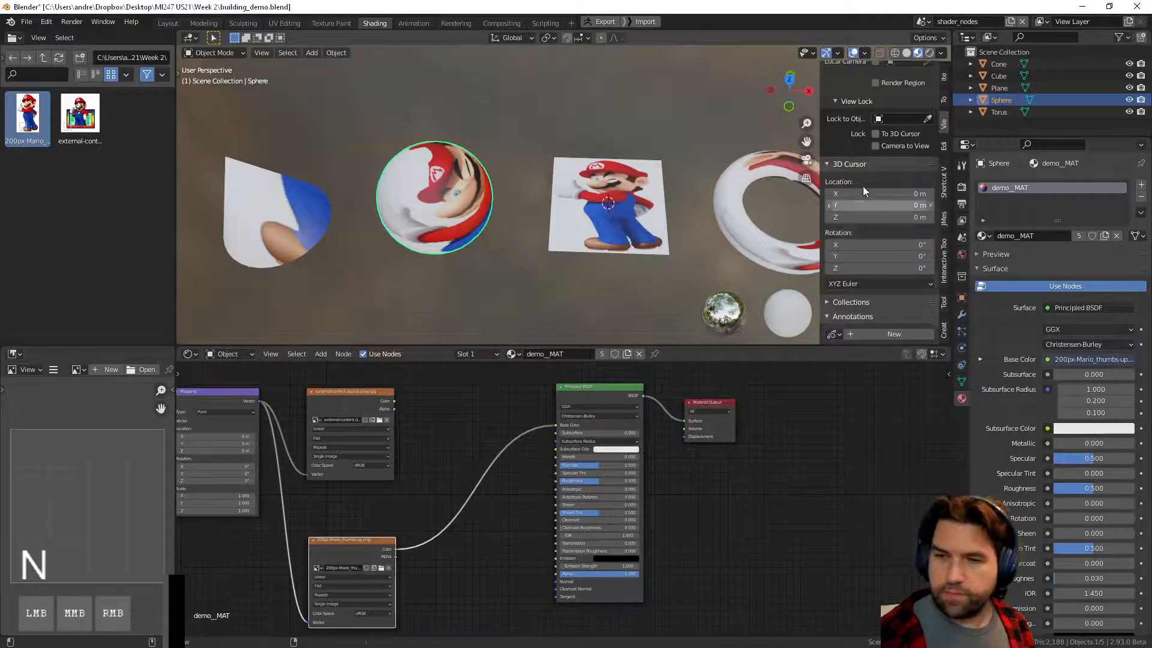
key(n)
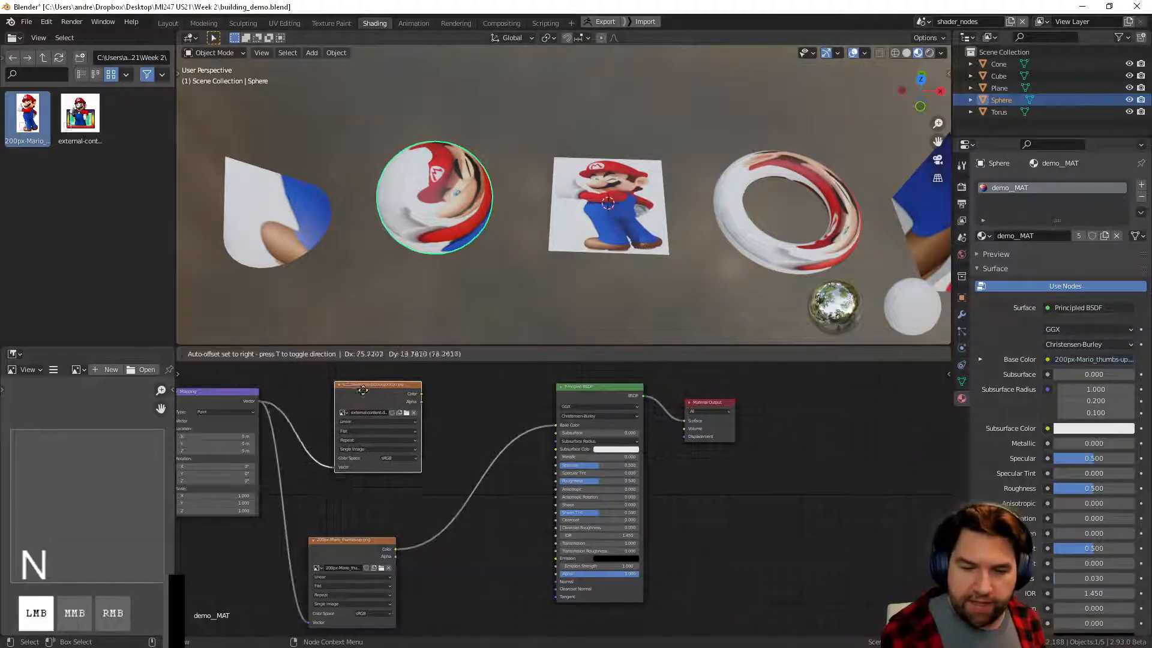
- Connect the external-content image texture's Color to the Base Color in place of 200px-Mario and inspect the plane
drag(386, 454, 410, 454)
drag(419, 401, 556, 425)
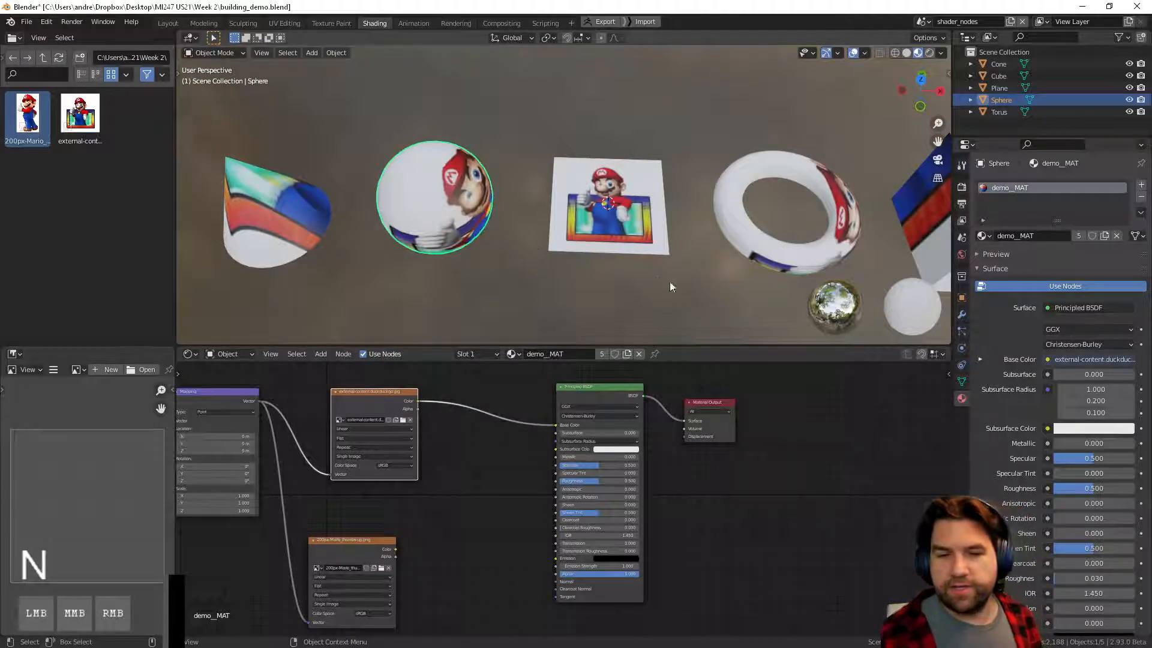
middle_drag(669, 283, 517, 230)
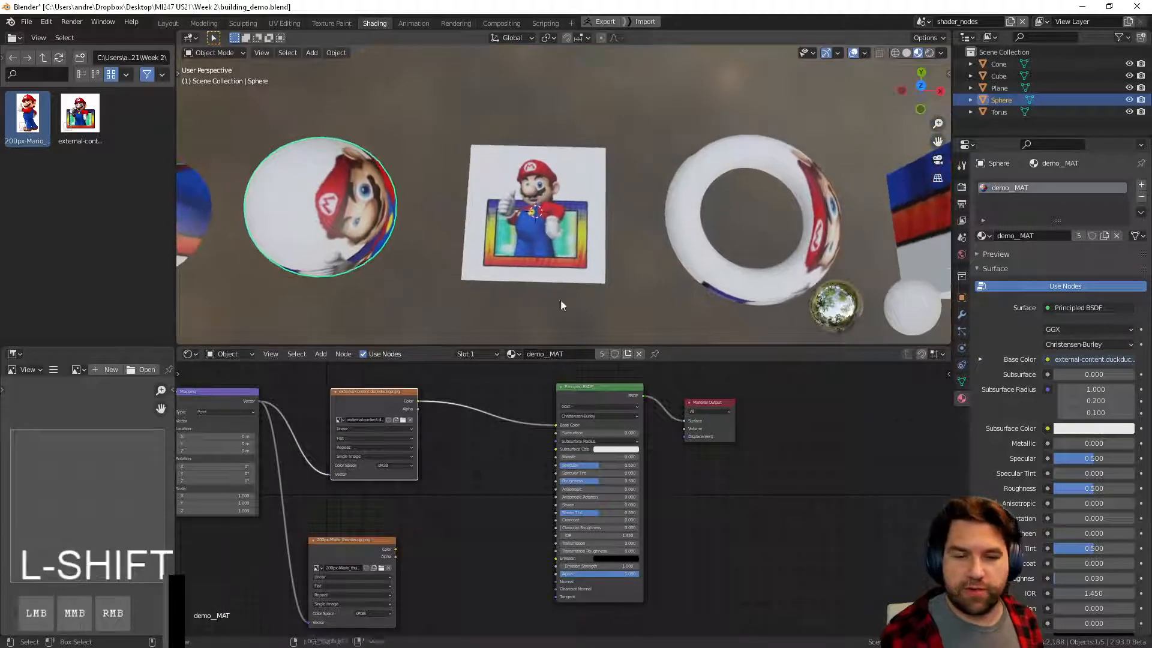
- Show 200px-Mario_thumbs-up.png in the image editor, followed by external-content.duckduckgo.jpg
click(77, 370)
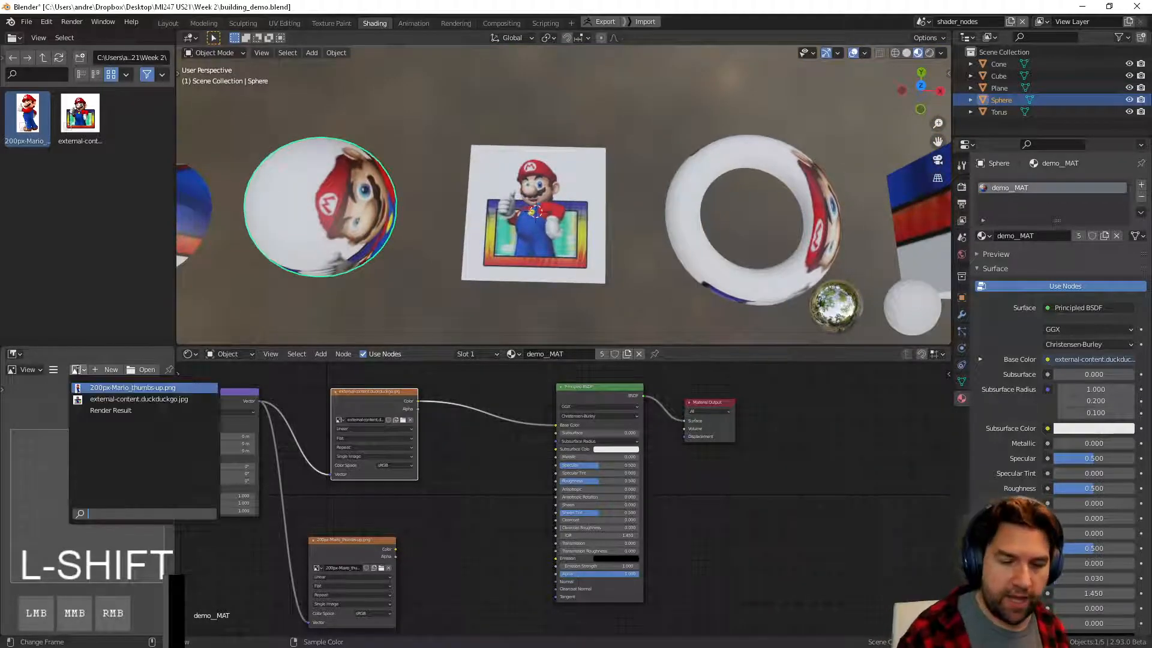
click(118, 391)
click(77, 373)
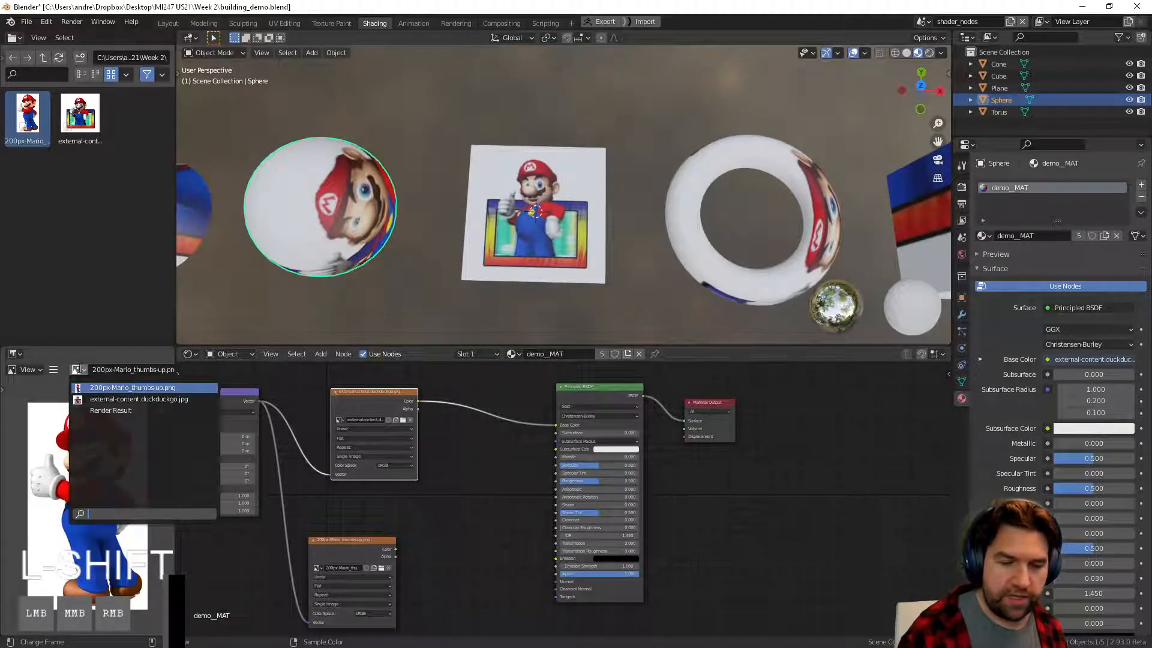
click(81, 399)
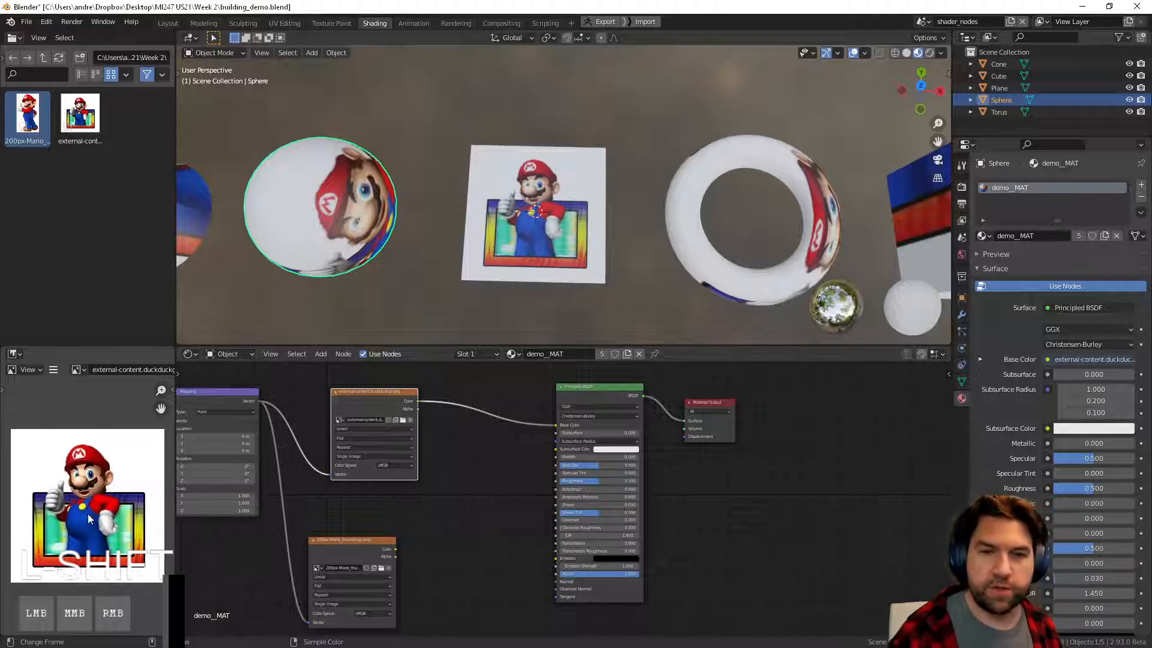
- Switch to the UV Editing workspace, deselect the sphere's vertices and show the 3D view in Material Preview shading
click(285, 23)
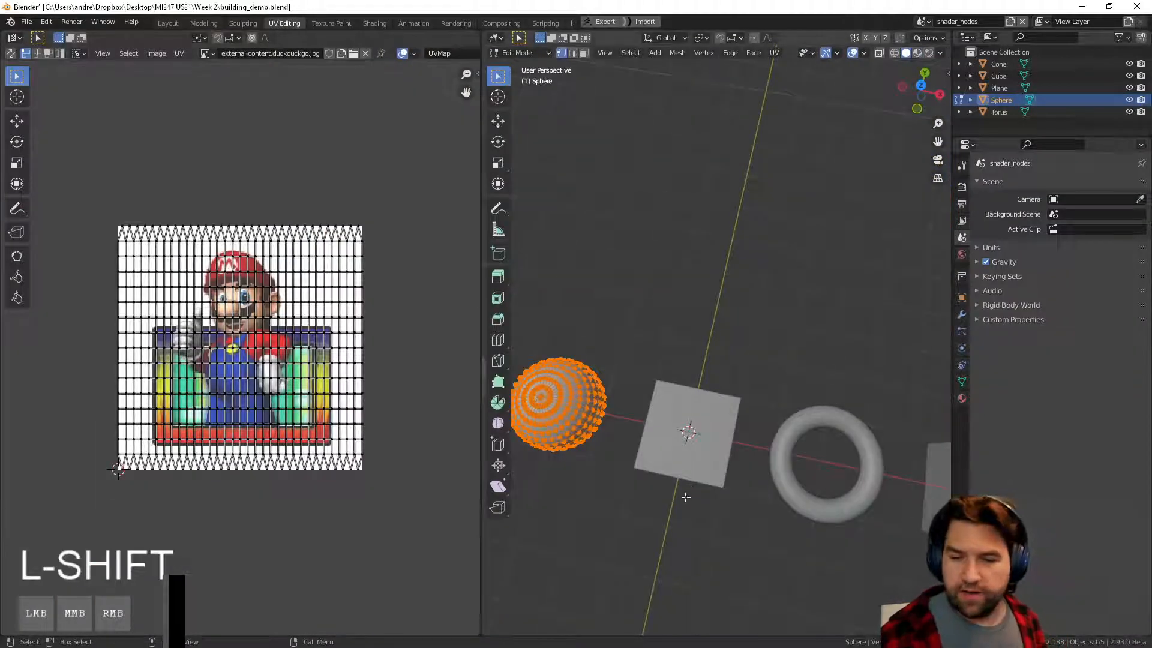
click(686, 497)
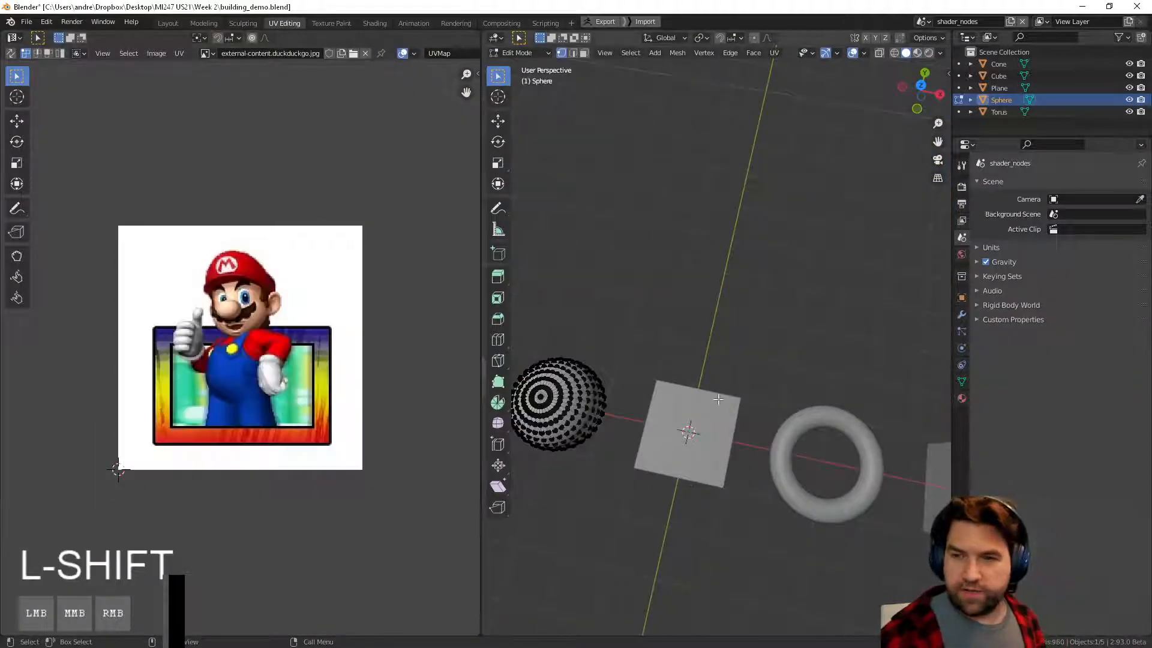
click(918, 53)
middle_drag(649, 511, 690, 456)
ctrl+middle_drag(690, 456, 691, 396)
- Leave Edit Mode on the sphere and enter Edit Mode on the plane to show its UV layout over the image
click(751, 437)
key(Tab)
click(712, 452)
key(Tab)
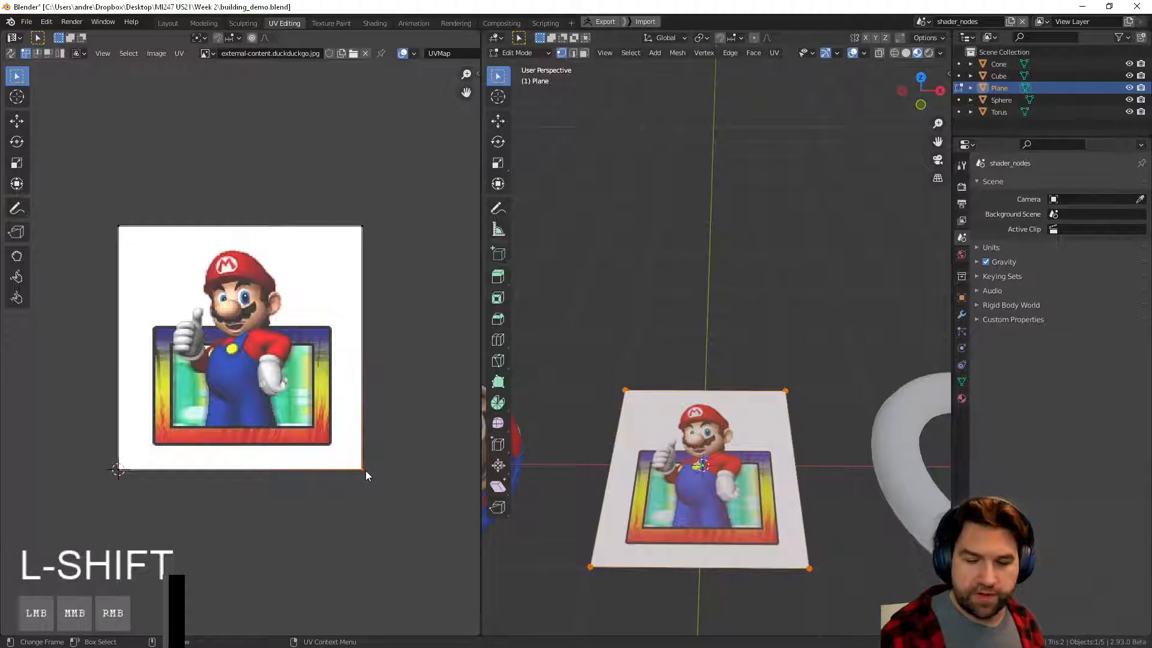
- Try moving the plane's lower-right UV corner, and select its upper-right UV corner to try moving that one
key(g)
right_click(303, 443)
click(363, 241)
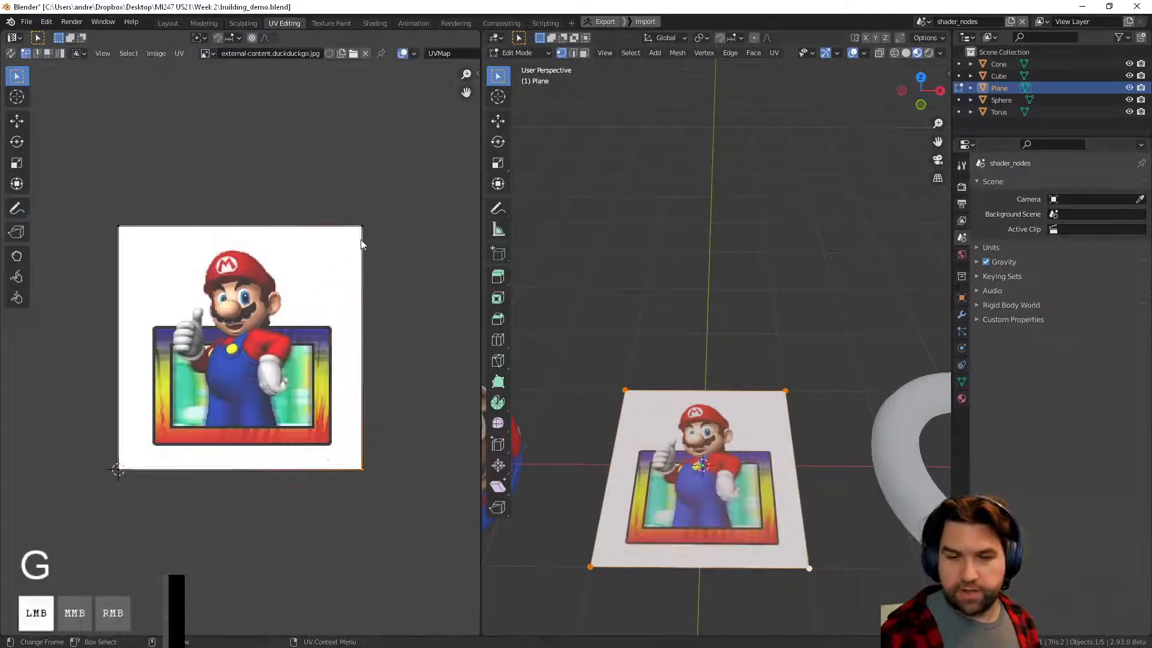
key(g)
right_click(337, 281)
- Leave Edit Mode on the plane, enter it on the sphere and select all its vertices to show the sphere's UV layout
click(615, 386)
shift+middle_drag(614, 386, 780, 302)
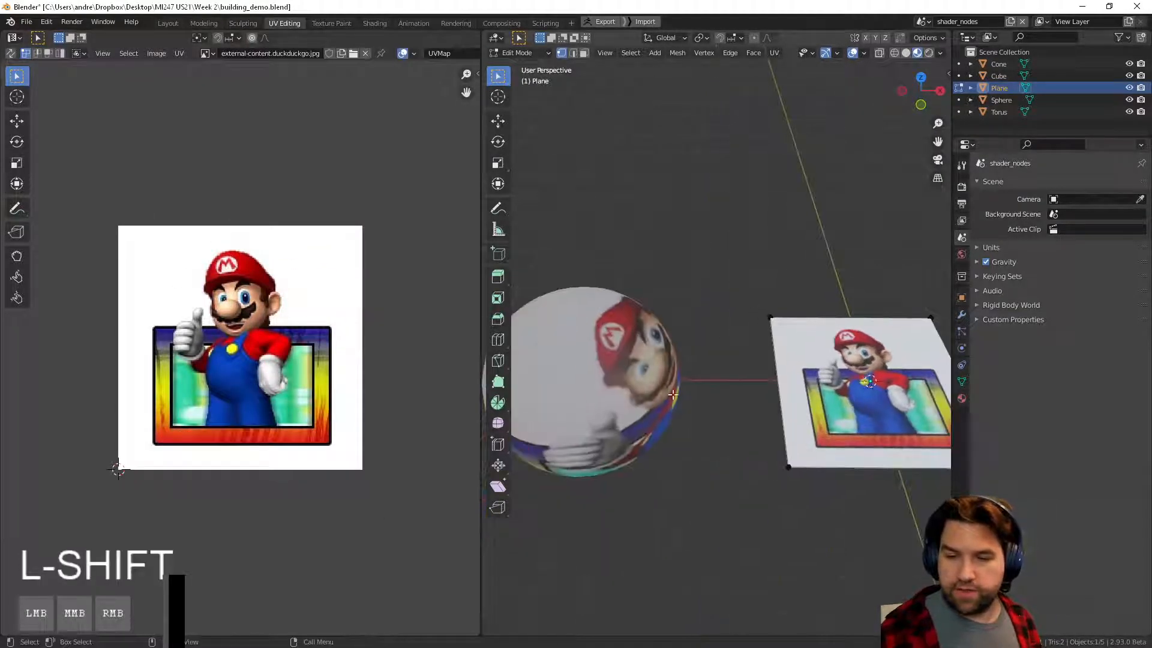
key(Tab)
click(611, 403)
key(Tab)
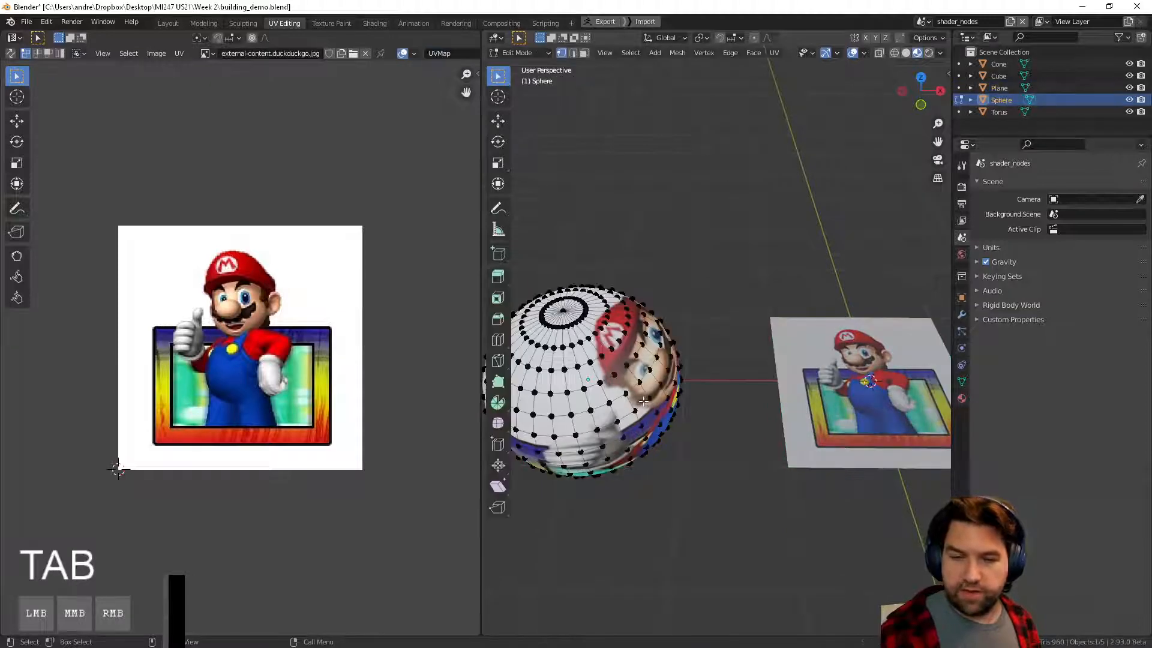
key(a)
middle_drag(630, 450, 522, 438)
middle_drag(645, 306, 799, 270)
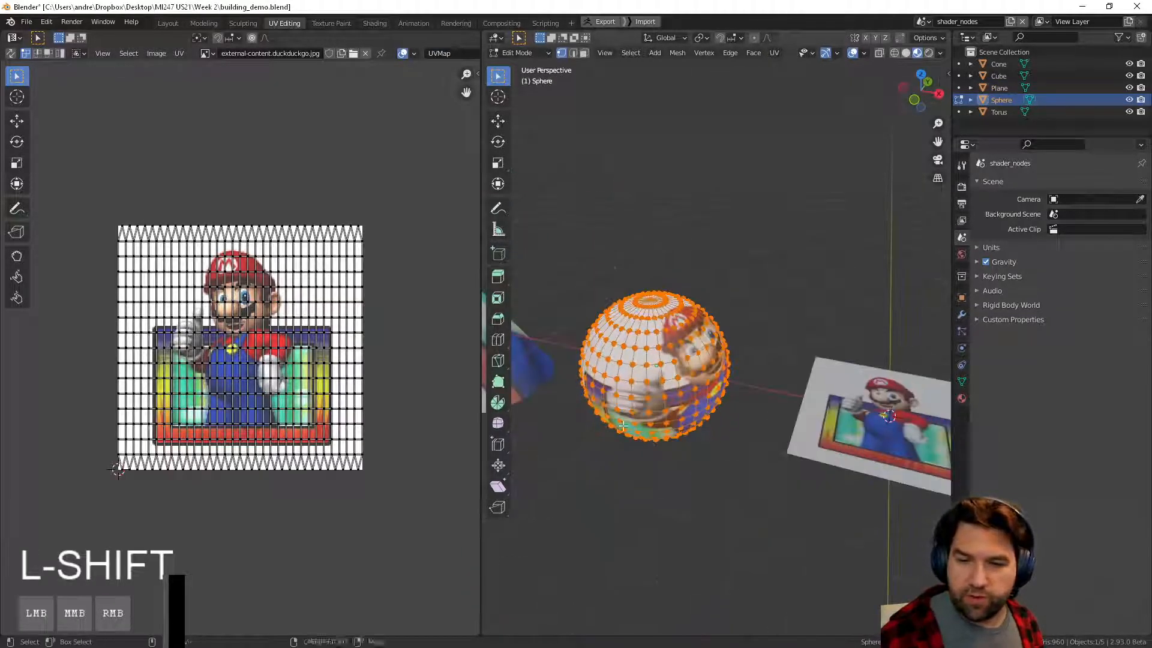
- Switch Edit Mode from the sphere to the cone and select all its vertices to show the cone's UV layout
shift+middle_drag(529, 447, 719, 403)
key(Tab)
click(651, 351)
key(Tab)
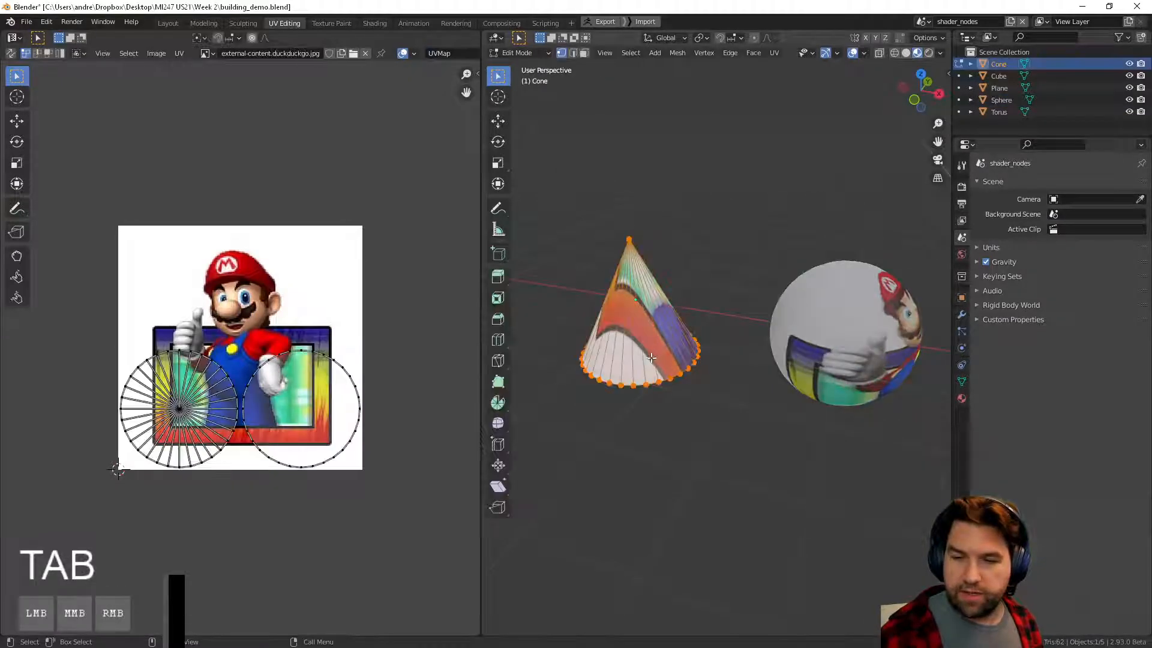
key(a)
middle_drag(591, 405, 645, 411)
key(z)
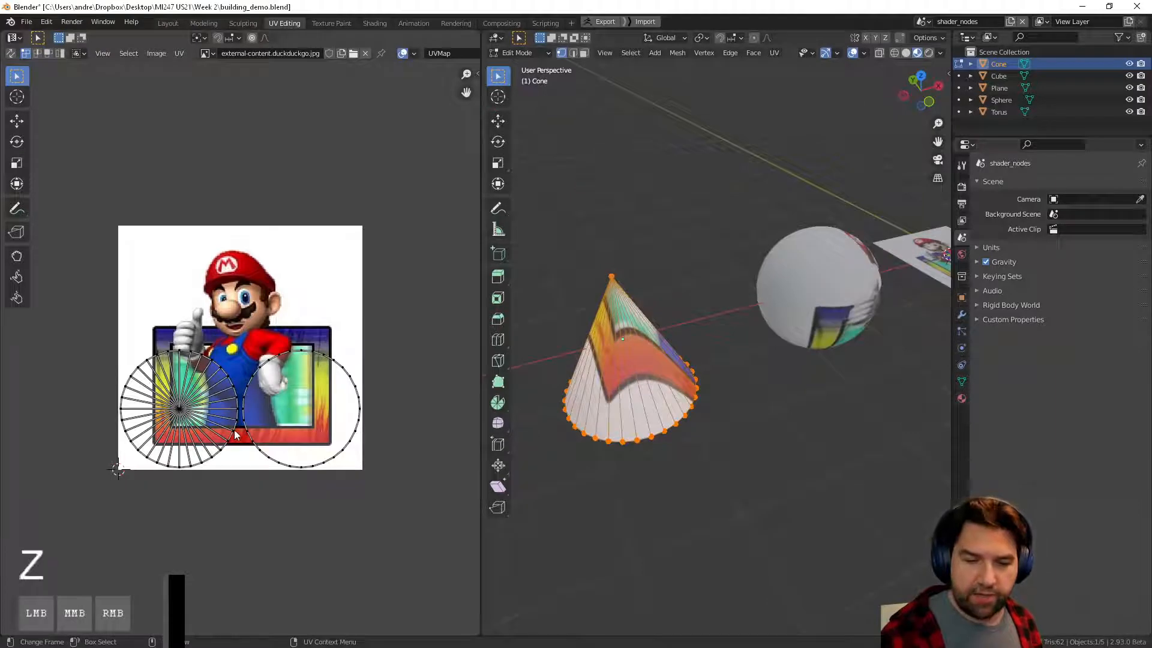
- Select the cone's fan-shaped UV island and move it to another part of the image
key(l)
key(g)
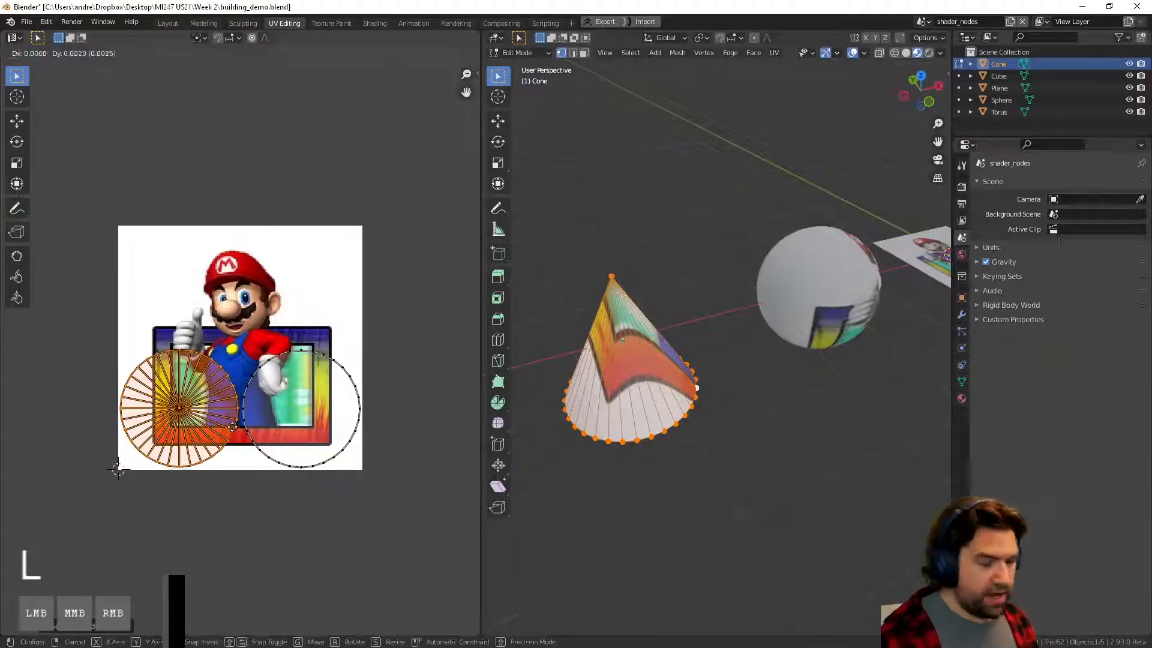
click(291, 338)
- Leave Edit Mode on the cone and enter Edit Mode on the cube to show its UV layout over the image
mouse_move(678, 474)
middle_down()
mouse_move(759, 432)
mouse_move(561, 484)
mouse_move(756, 419)
mouse_move(728, 466)
mouse_move(681, 452)
middle_up()
key(Tab)
click(682, 452)
click(848, 393)
key(Tab)
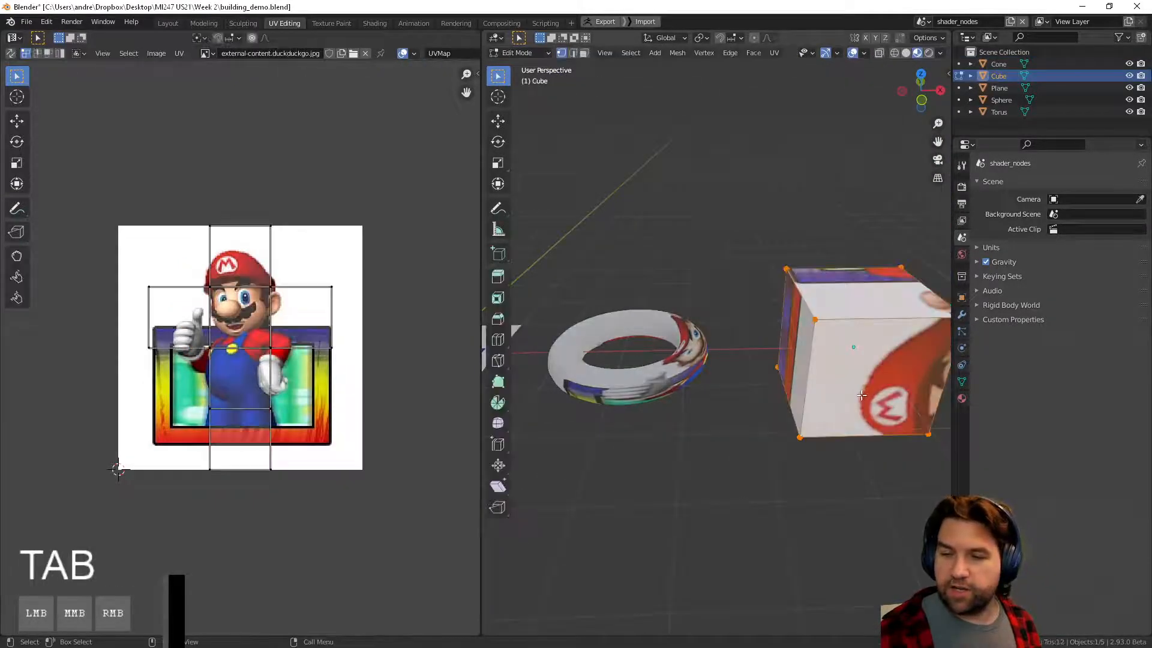
- Select all of the cube's UVs and try moving the whole cross-shaped layout across the image
key(a)
key(a)
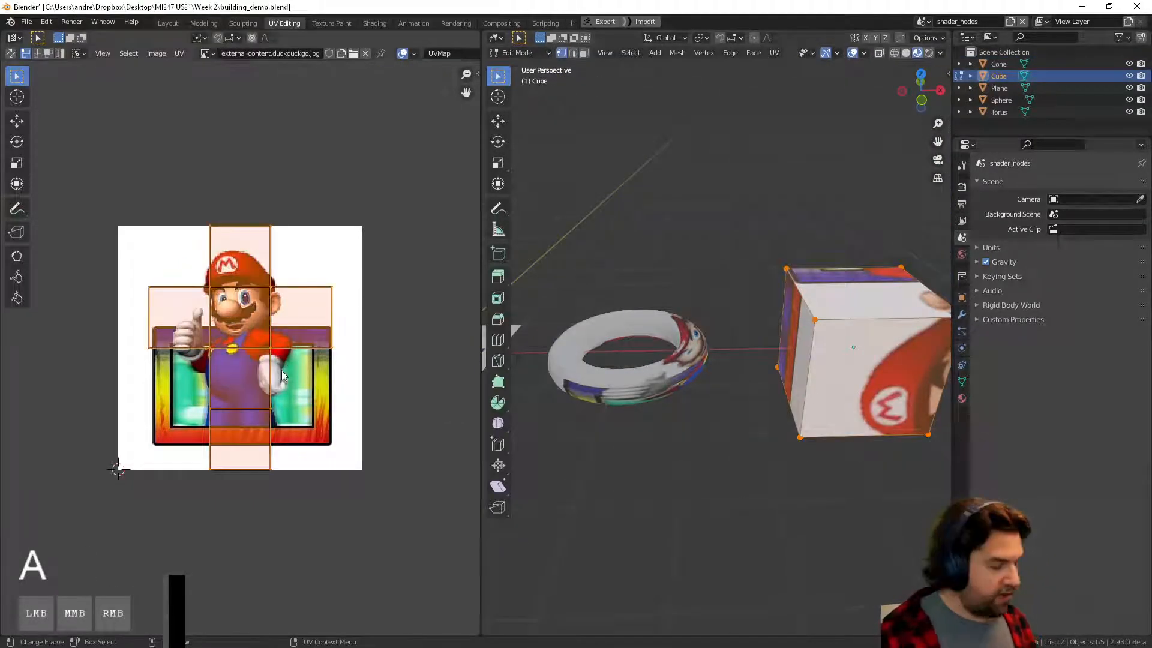
key(g)
right_click(276, 363)
click(290, 354)
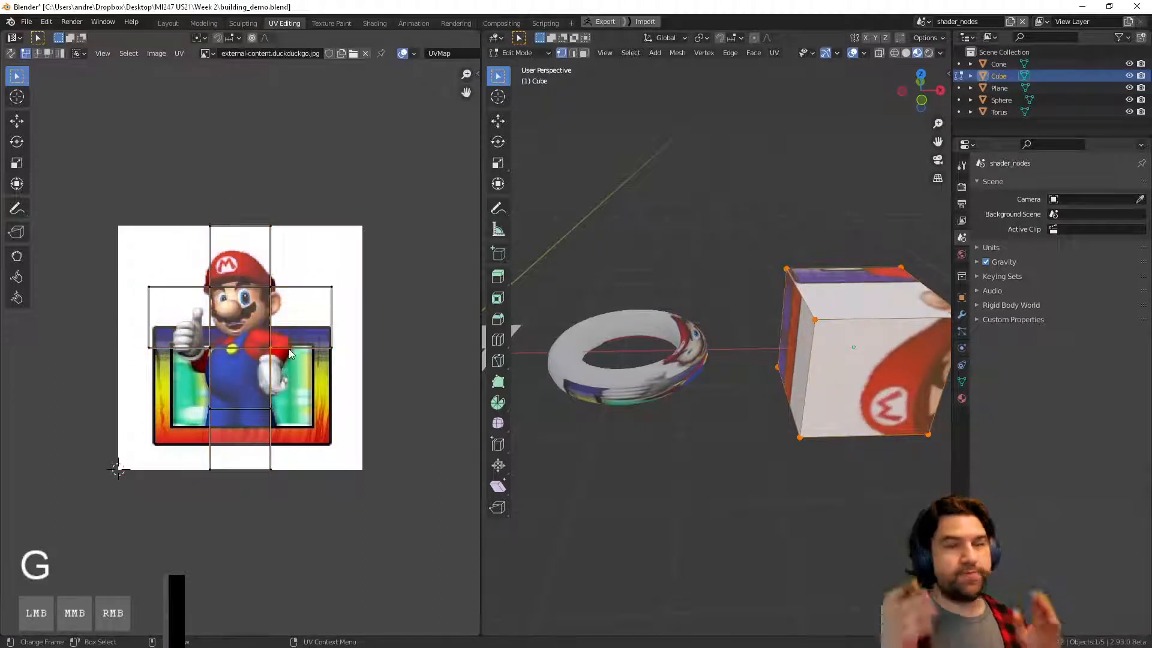